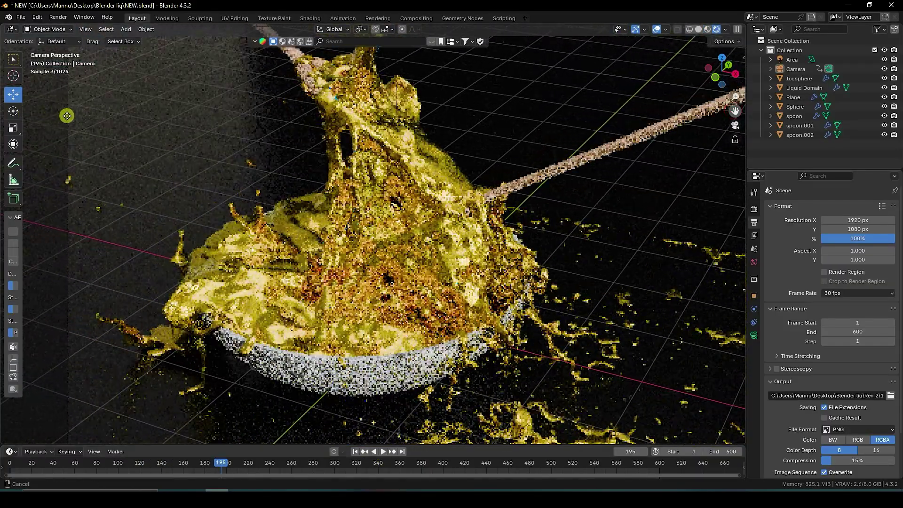
- Orbit and zoom in on the rendered gold liquid scene
mouse_move(66, 115)
middle_mouse_down()
mouse_move(243, 245)
mouse_move(546, 230)
middle_mouse_up()
scroll(547, 230, "up", 6)
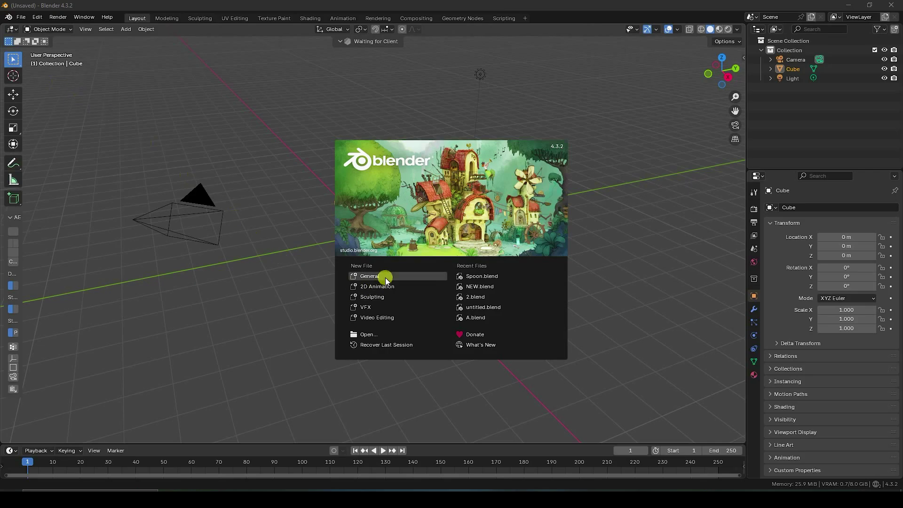
- Start a General scene and delete the default camera, cube and light
left_click(386, 277)
left_click_drag(121, 116, 559, 344)
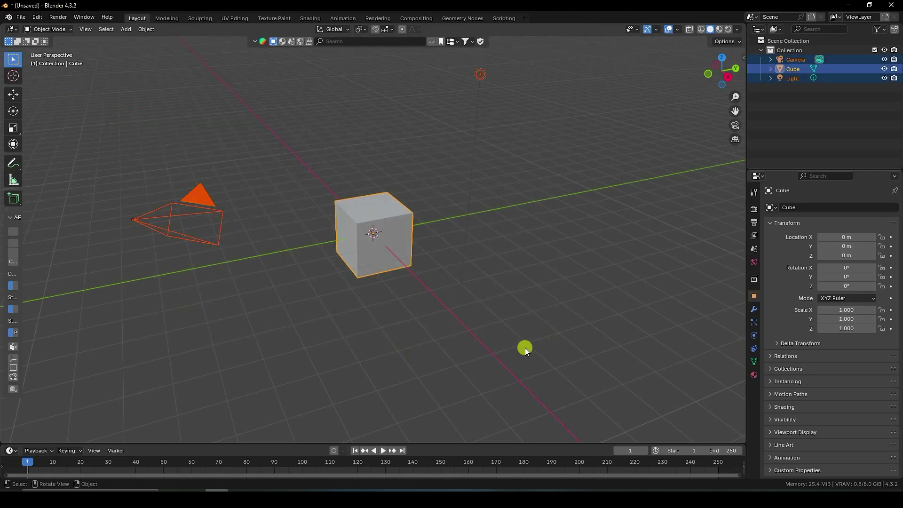
key("Delete")
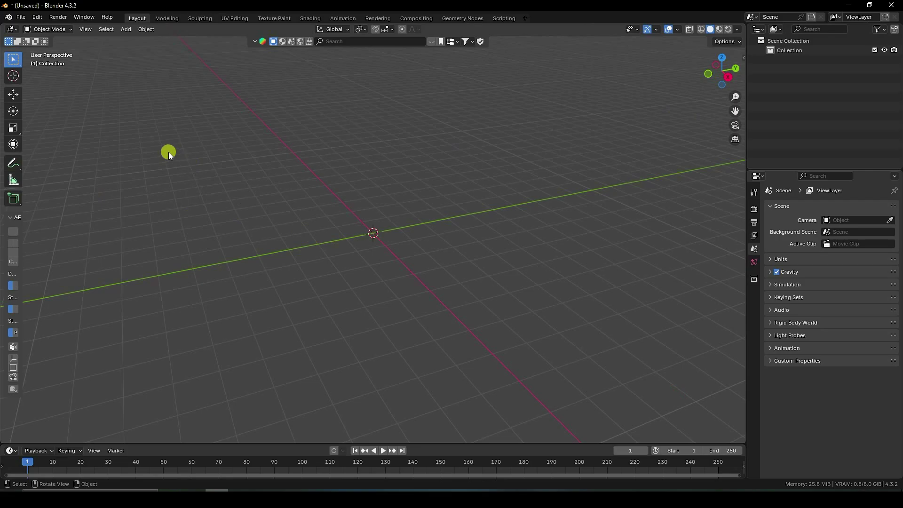
- Append the spoon object from Spoon.blend in the Blender liq folder and select it
left_click(19, 17)
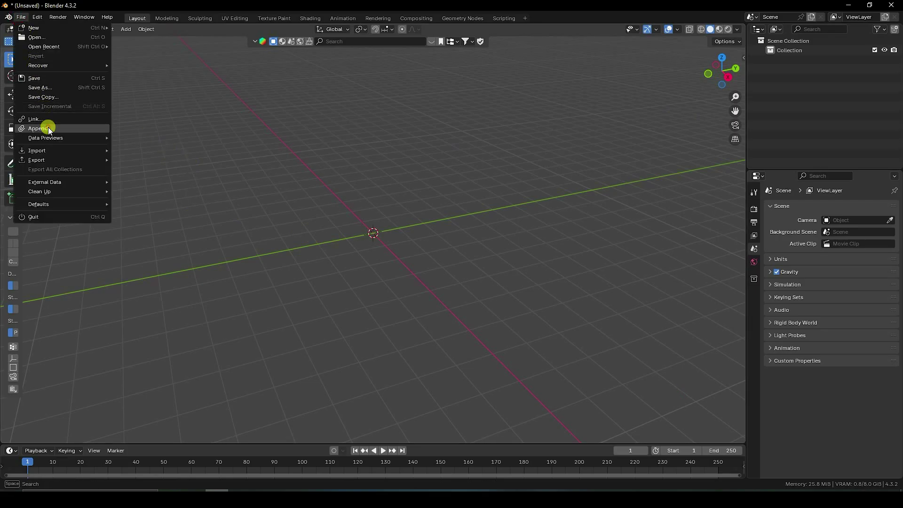
left_click(48, 127)
left_click(220, 163)
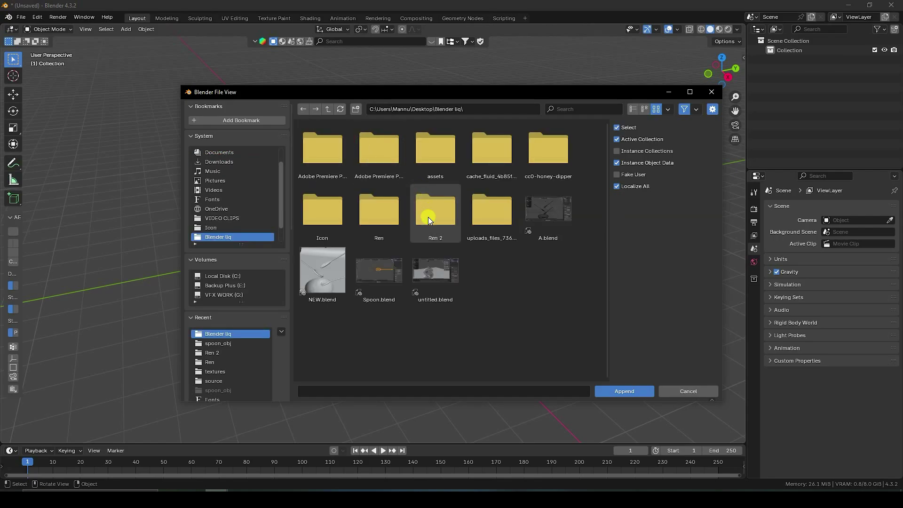
double_click(386, 272)
double_click(326, 210)
left_click(323, 179)
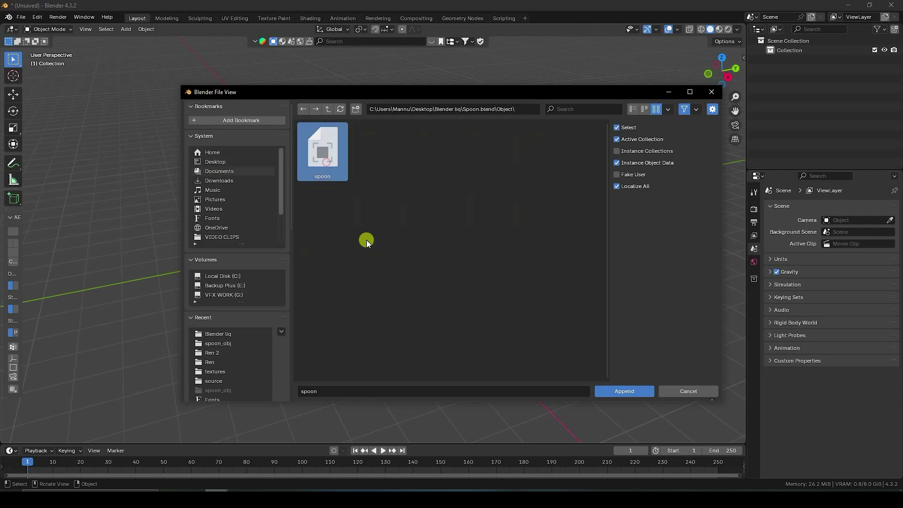
left_click(625, 392)
scroll(386, 232, "up", 3)
middle_click_drag(385, 232, 445, 227)
left_click(368, 241)
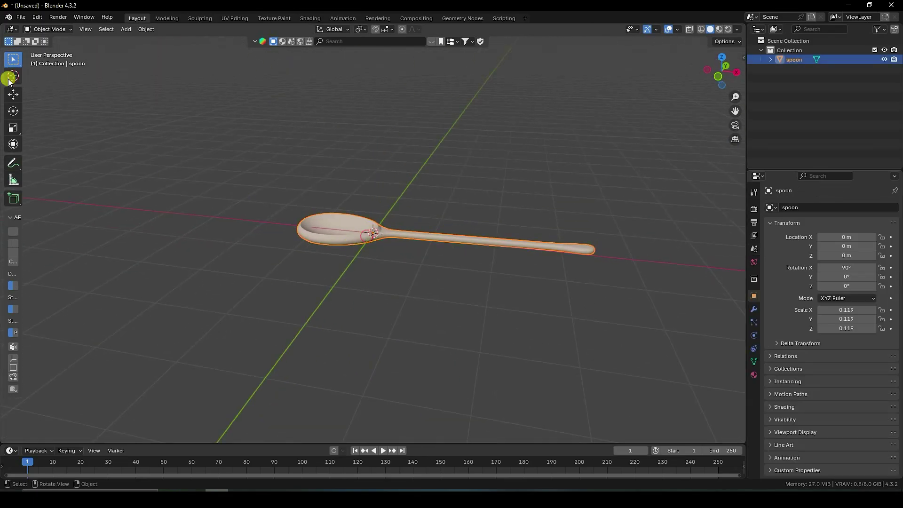
- Lift the spoon above the floor, set its Y rotation to -35°, and shift it right
left_click(13, 94)
middle_click_drag(626, 362, 568, 331)
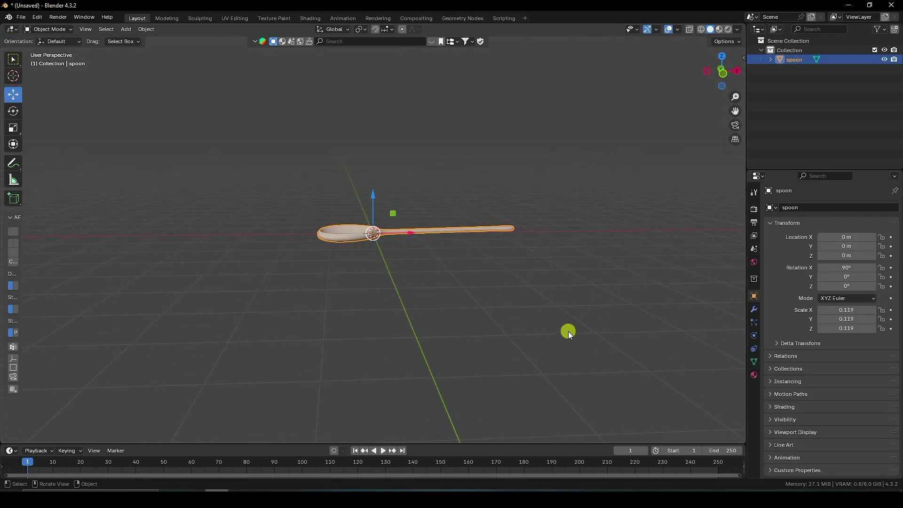
left_click_drag(361, 202, 399, 133)
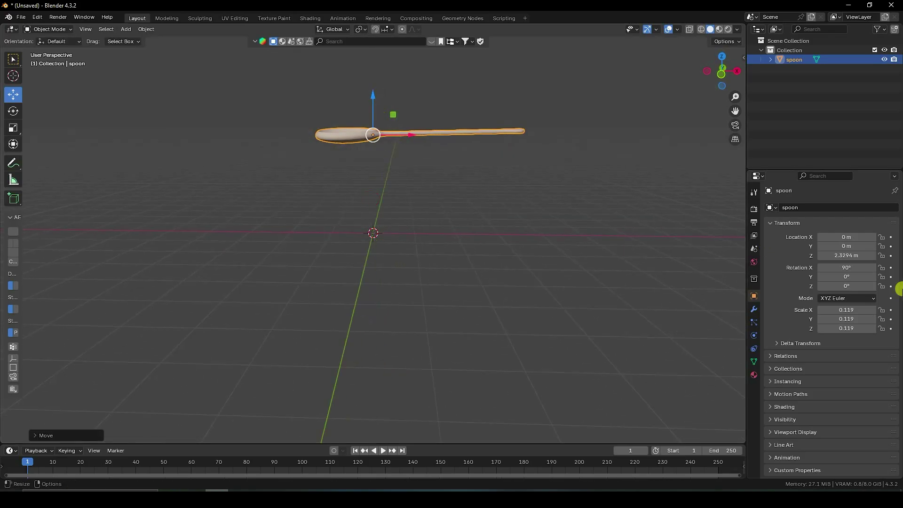
left_click_drag(844, 275, 103, 275)
left_click(844, 275)
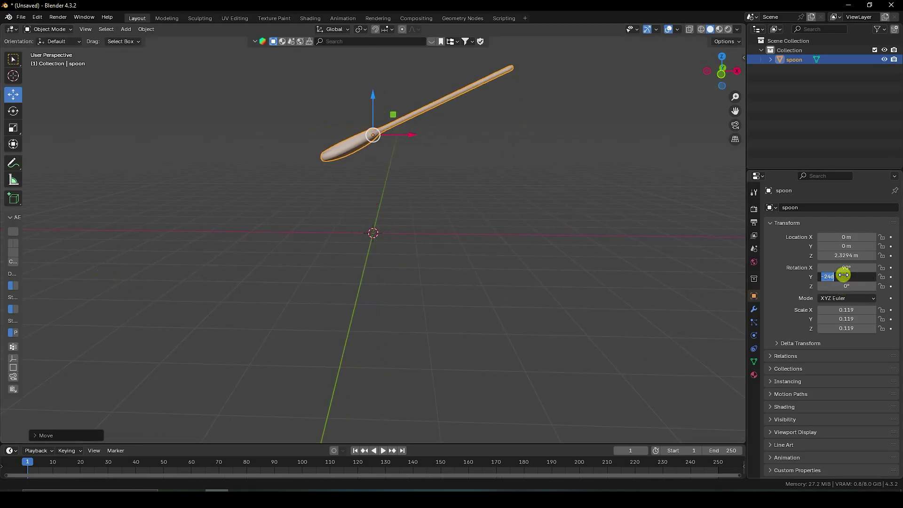
type("-35")
key("Return")
left_click_drag(412, 136, 454, 145)
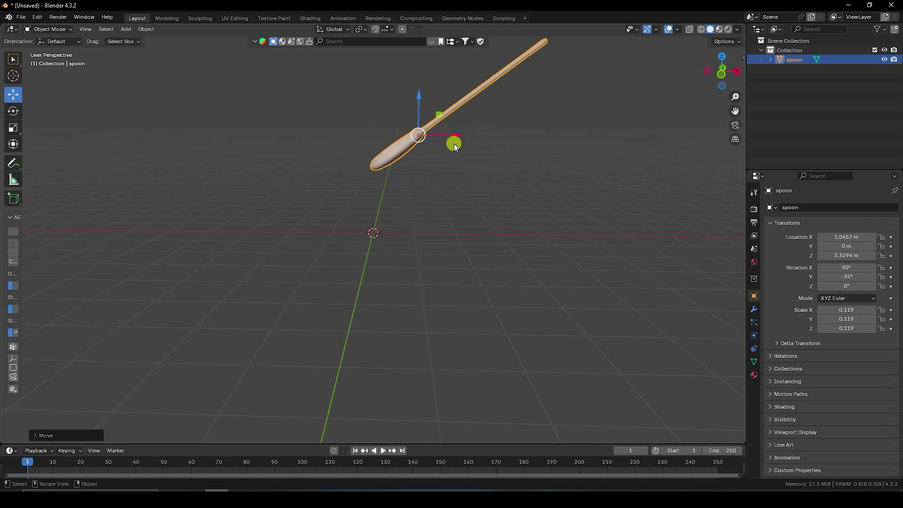
- Duplicate the spoon twice, lowering the first copy below the original
key("shift+d")
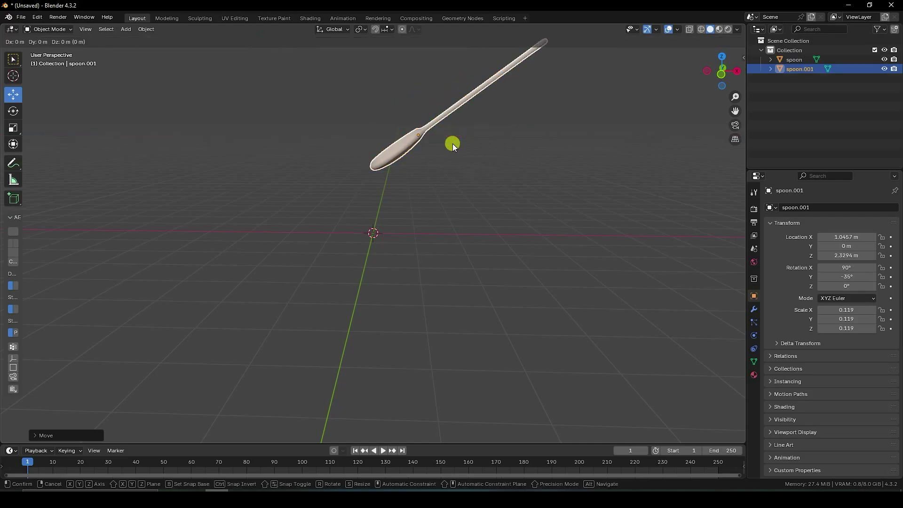
left_click(442, 129)
left_click_drag(418, 93, 424, 225)
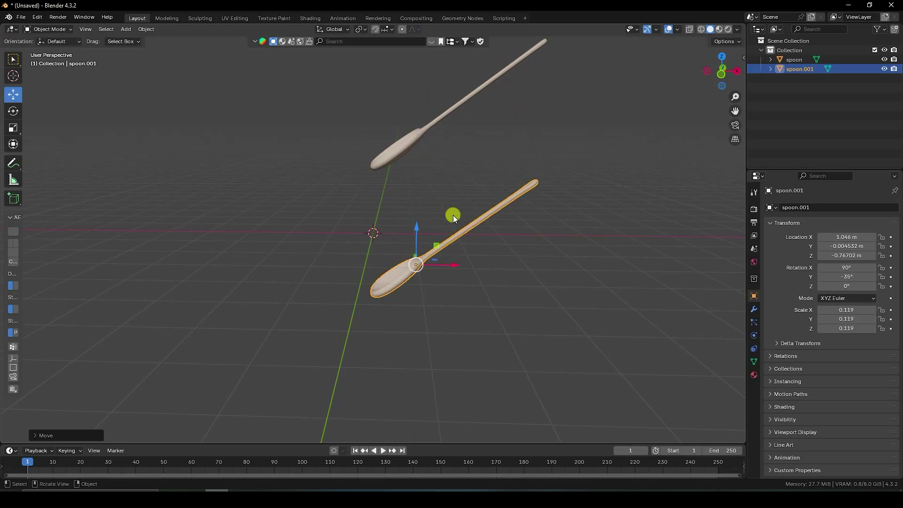
left_click(408, 141)
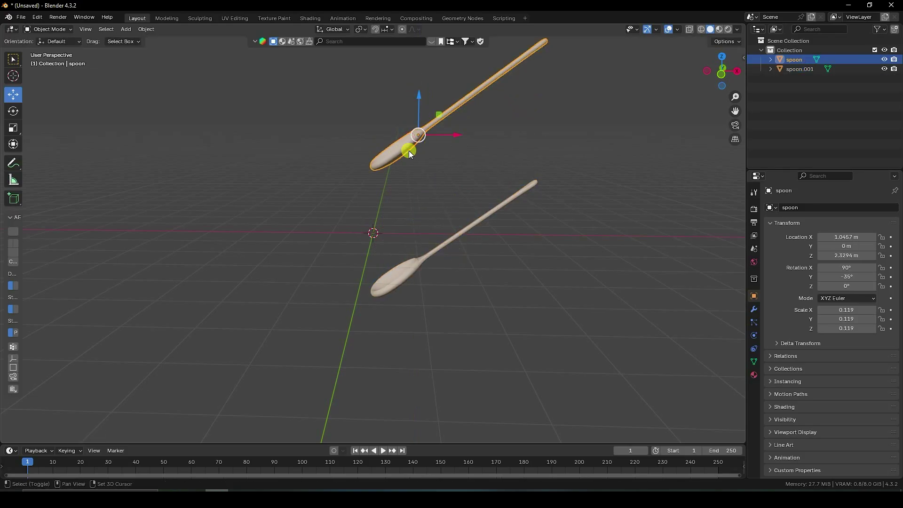
key("shift+d")
key("Escape")
- Turn the second copy 180° on Z and lower it to cross the others
mouse_move(843, 286)
left_mouse_down()
mouse_move(167, 288)
mouse_move(842, 285)
left_mouse_up()
left_click(842, 286)
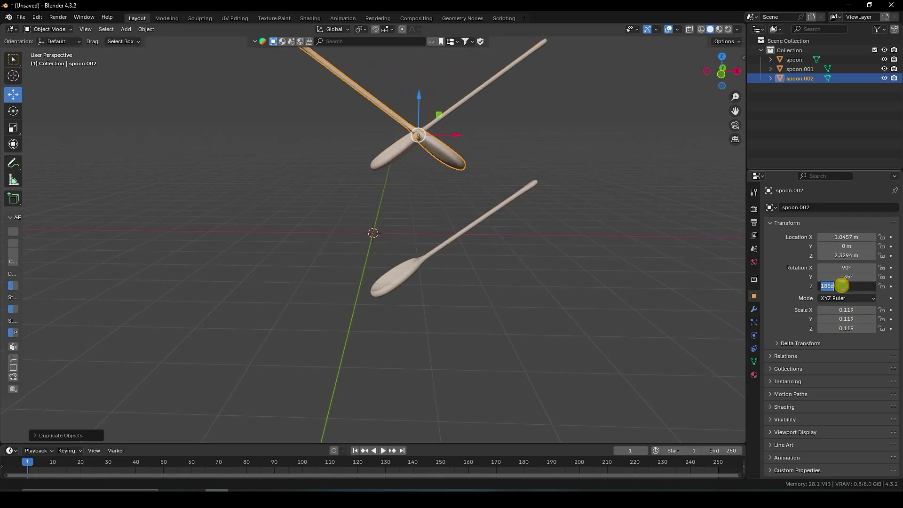
type("0")
key("Return")
left_click_drag(420, 97, 379, 207)
- Raise all three spoons higher above the grid floor
left_click(448, 174)
middle_click_drag(448, 174, 427, 211)
left_click_drag(318, 108, 548, 348)
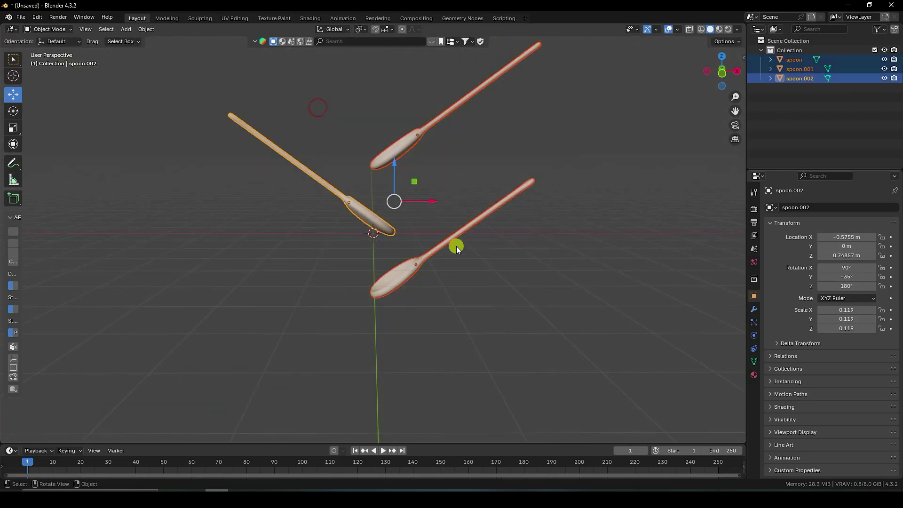
mouse_move(406, 166)
left_mouse_down()
mouse_move(393, 97)
mouse_move(390, 422)
mouse_move(414, 168)
left_mouse_up()
middle_click_drag(414, 168, 415, 279, "shift")
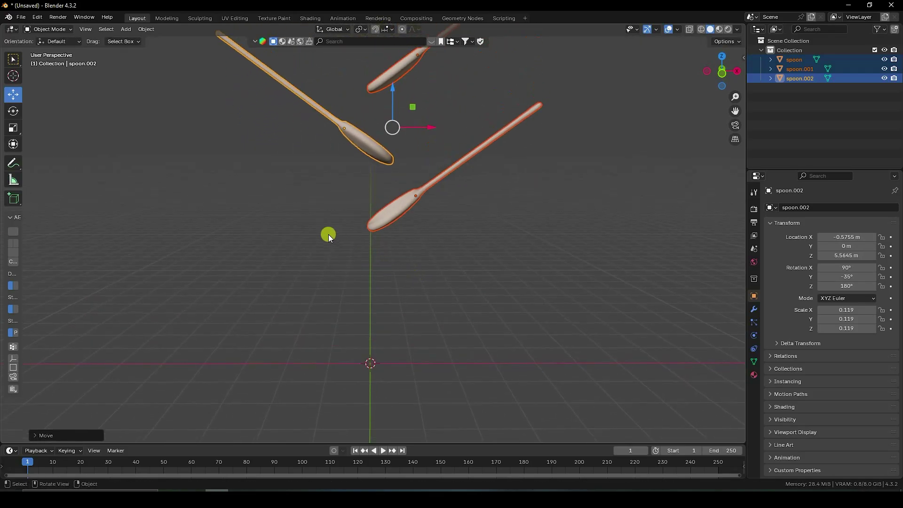
left_click(122, 102)
- Add a UV sphere with 94 segments and 64 rings
left_click(127, 29)
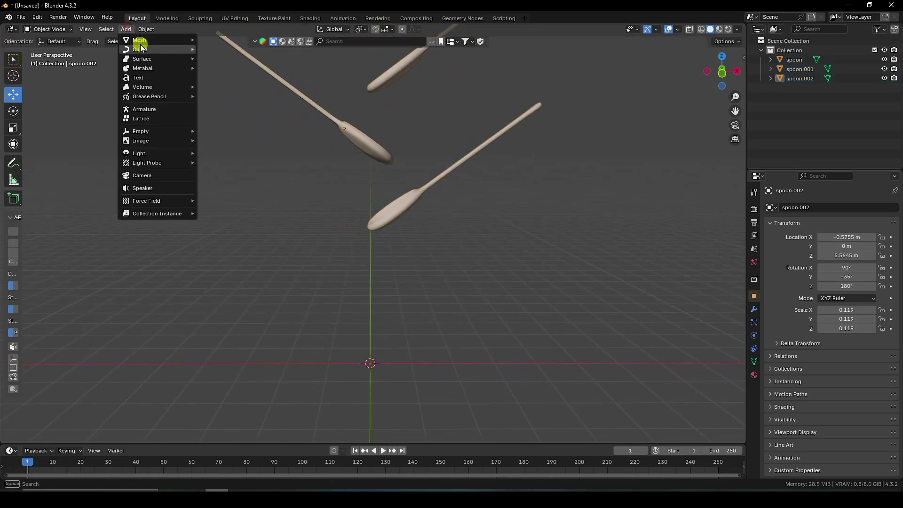
mouse_move(191, 39)
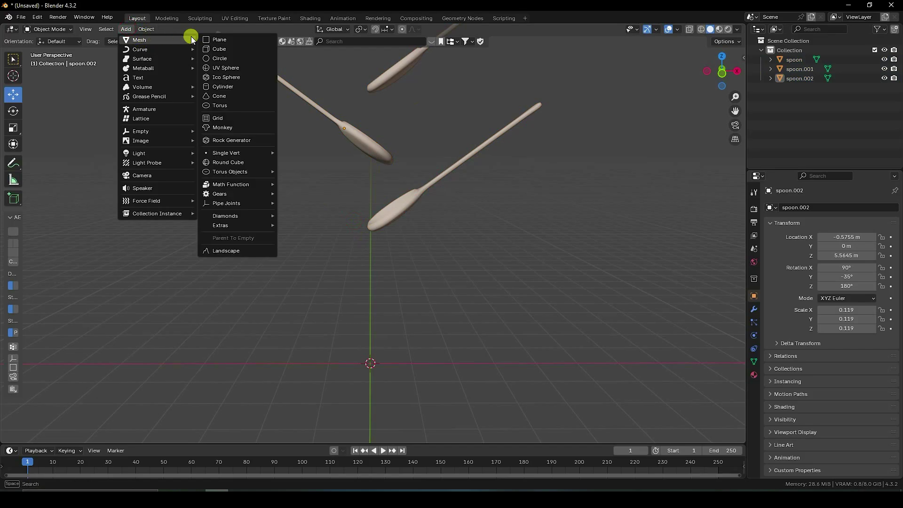
left_click(214, 69)
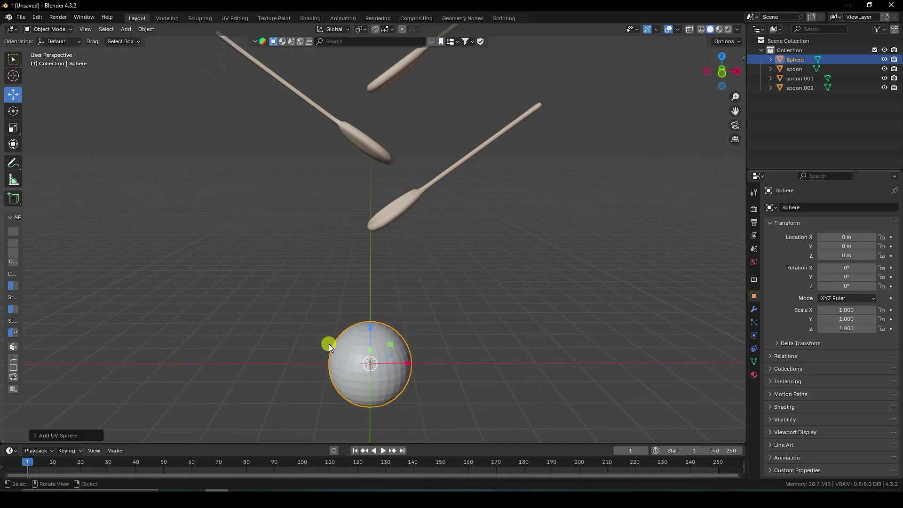
left_click(80, 436)
left_click(133, 334)
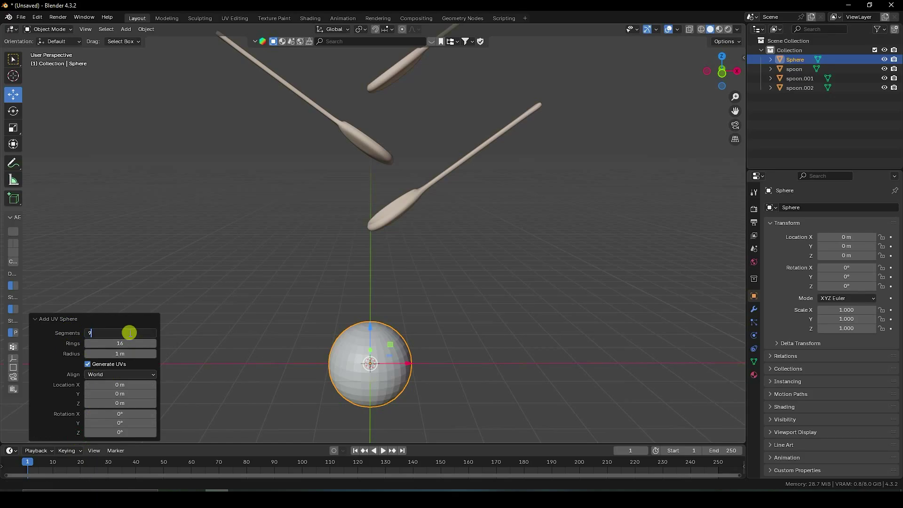
key("Return")
left_click(123, 344)
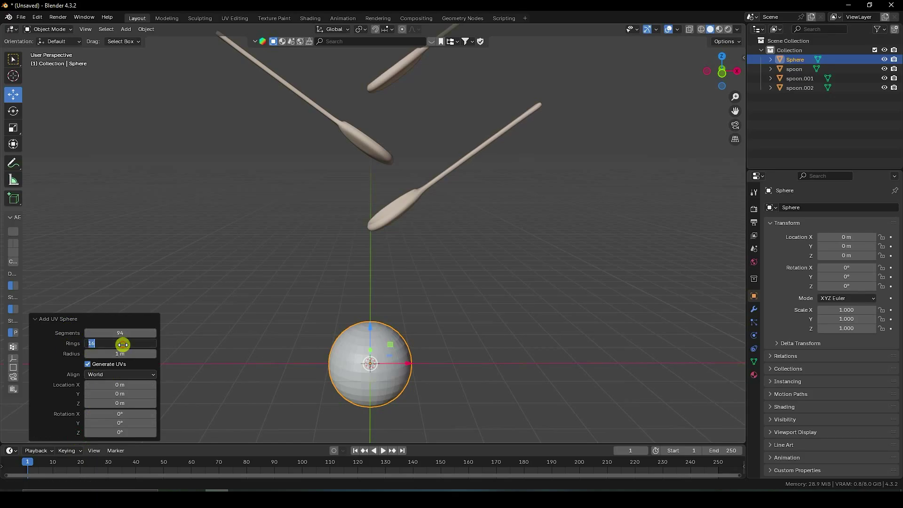
key("Return")
- Enable the wireframe overlay and set the sphere's radius to 3 m
left_click(678, 29)
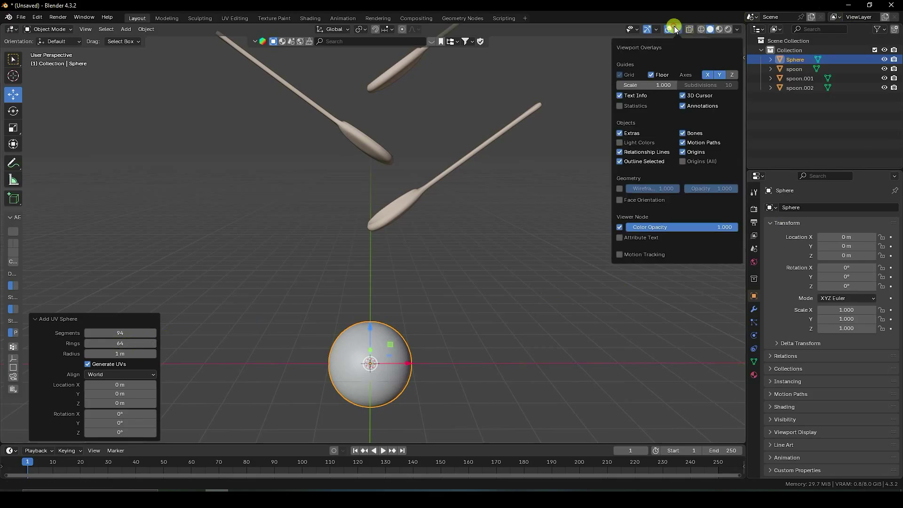
left_click(619, 189)
scroll(416, 314, "up", 3)
middle_click_drag(416, 314, 380, 288)
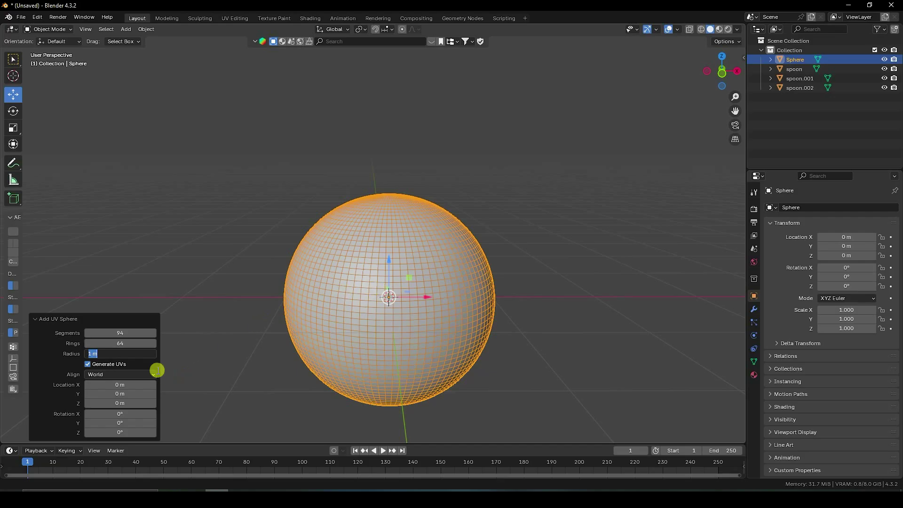
key("Return")
scroll(392, 214, "down", 5)
middle_click_drag(412, 230, 344, 185)
- Delete the sphere's upper-half faces in Edit Mode, leaving a hemisphere bowl
left_click(49, 31)
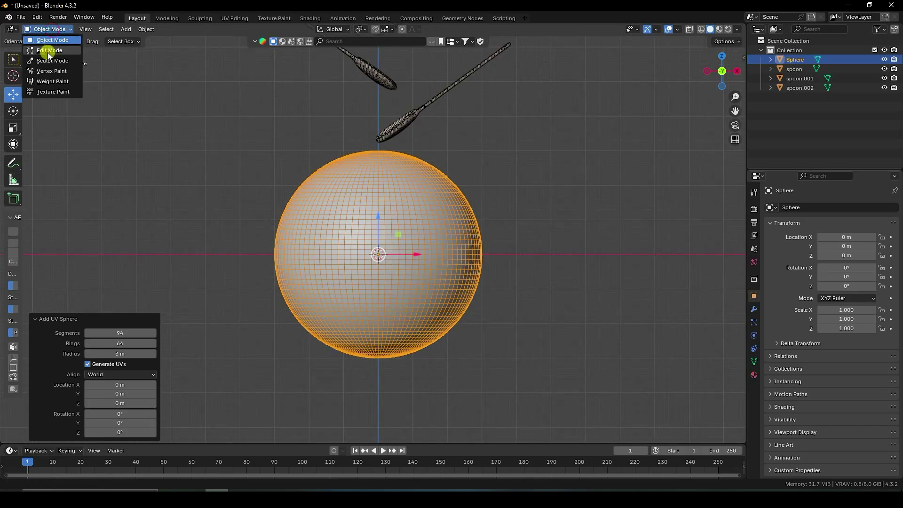
left_click(47, 52)
left_click(94, 30)
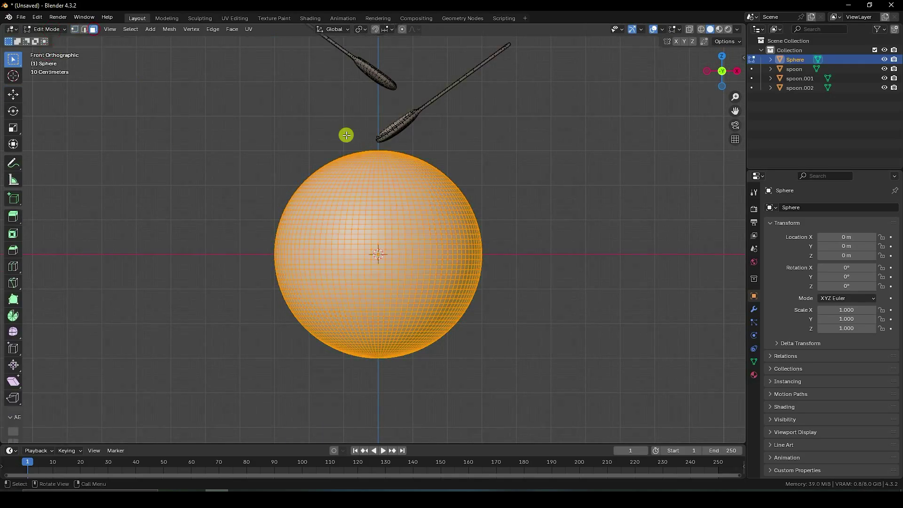
left_click(690, 30)
left_click_drag(184, 80, 639, 254)
scroll(420, 203, "up", 1)
key("x")
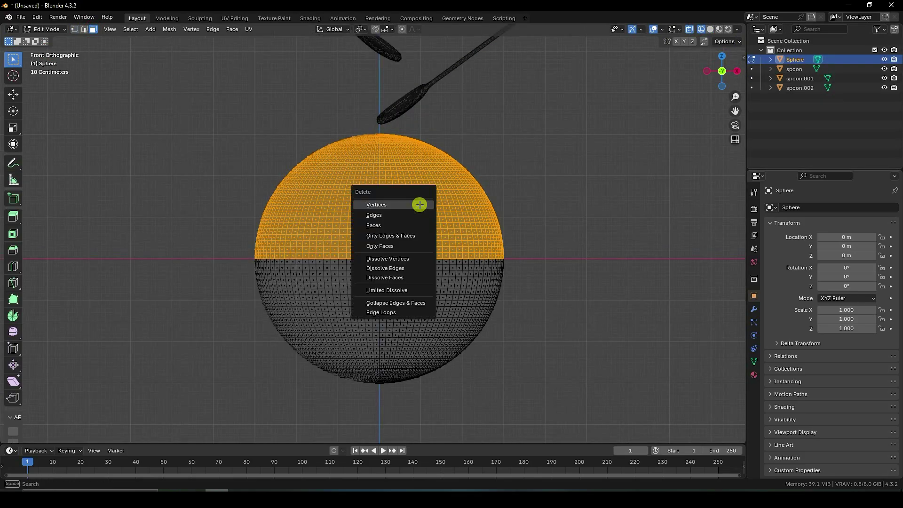
left_click(392, 218)
left_click(51, 29)
left_click(55, 41)
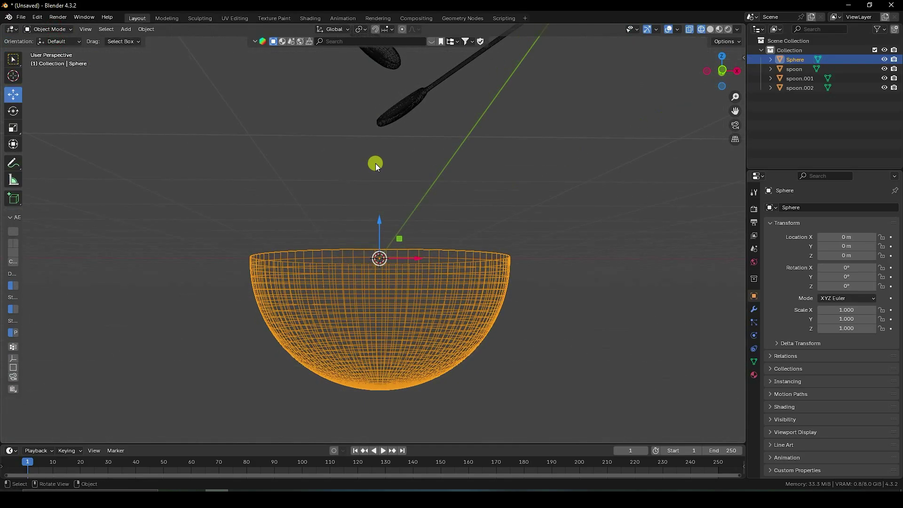
- Raise the hemisphere bowl to Z 3 m and reselect it
left_click_drag(383, 226, 399, 93)
middle_click_drag(404, 245, 416, 287)
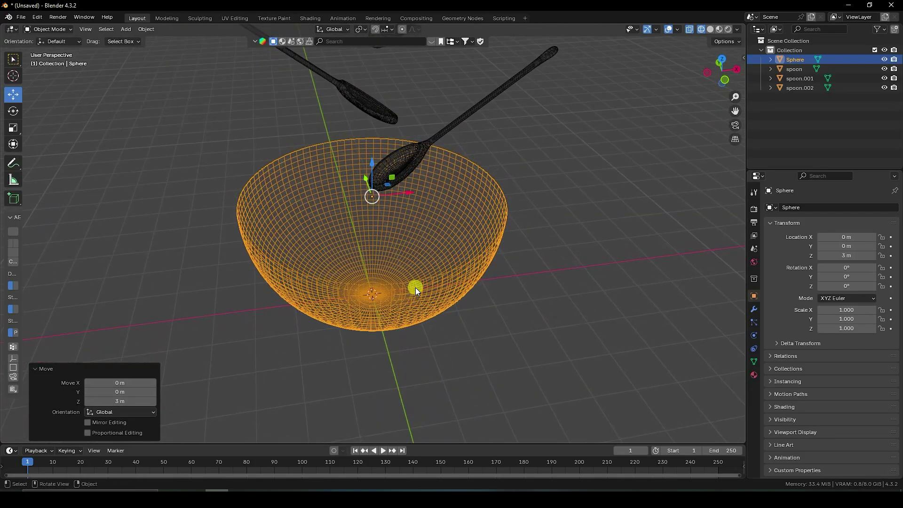
scroll(439, 272, "up", 3)
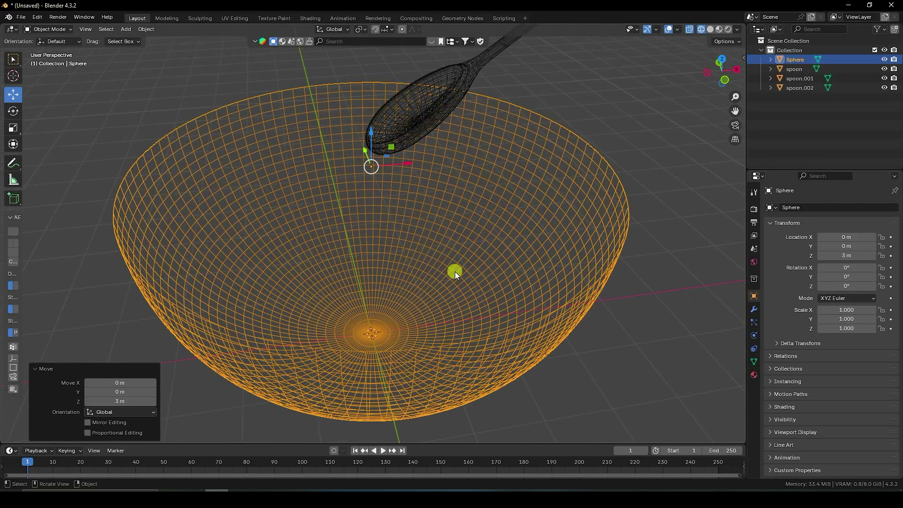
left_click(660, 149)
left_click(587, 191)
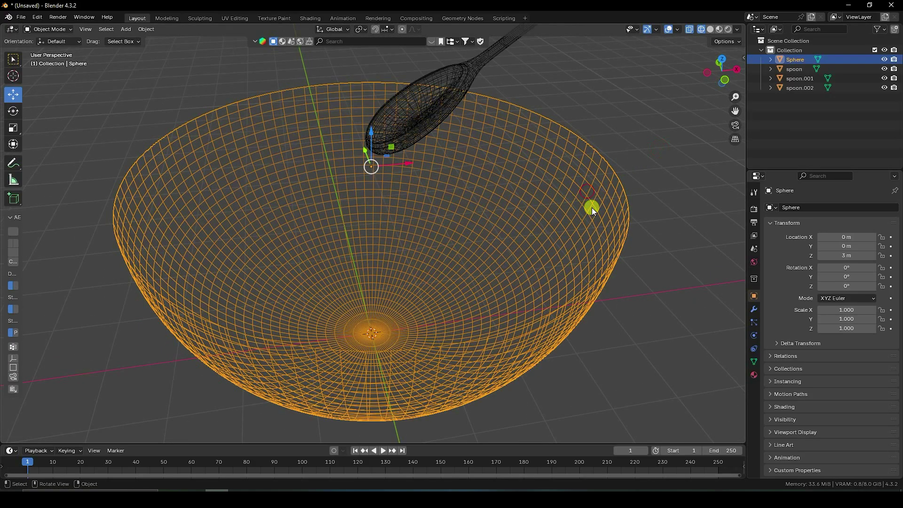
- Switch to Solid shading and add a Solidify modifier to the bowl
left_click(710, 30)
left_click(532, 208)
left_click(754, 309)
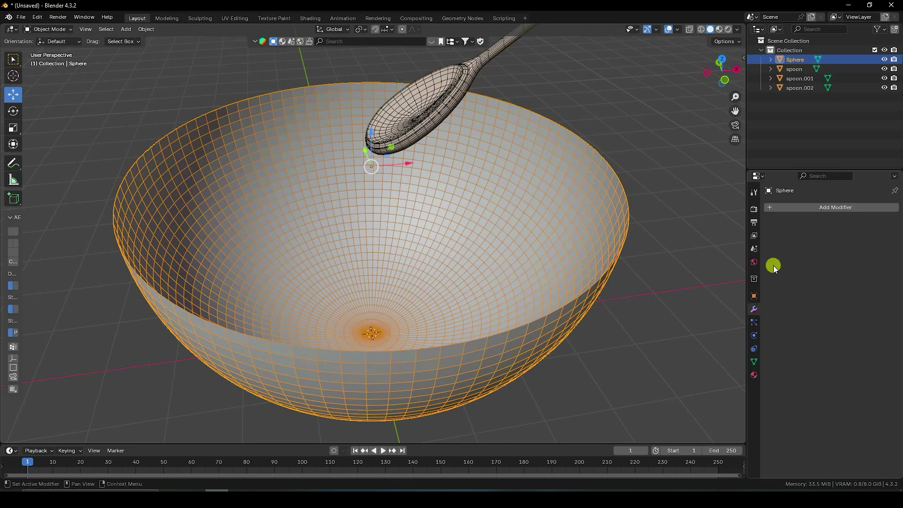
left_click(781, 208)
mouse_move(736, 245)
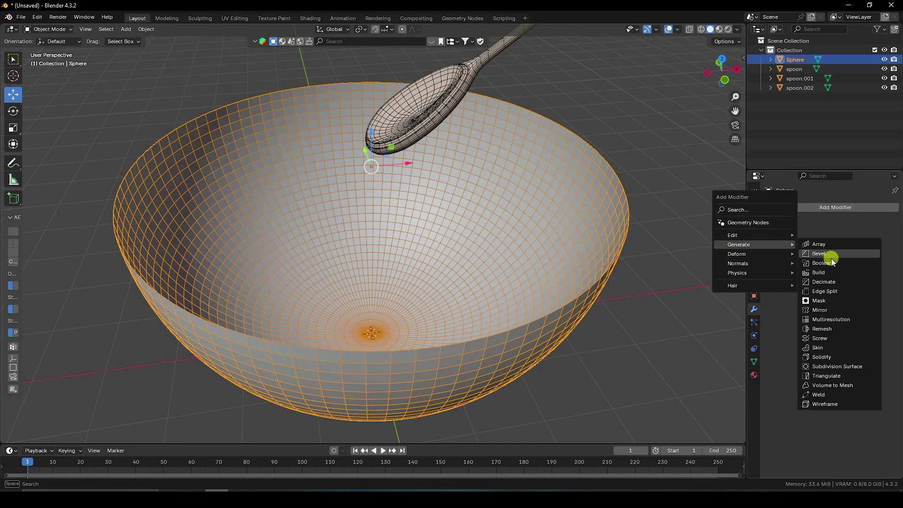
left_click(817, 356)
- Set Solidify offset 1 and thickness 0.05 m, then apply the modifier
left_click(844, 261)
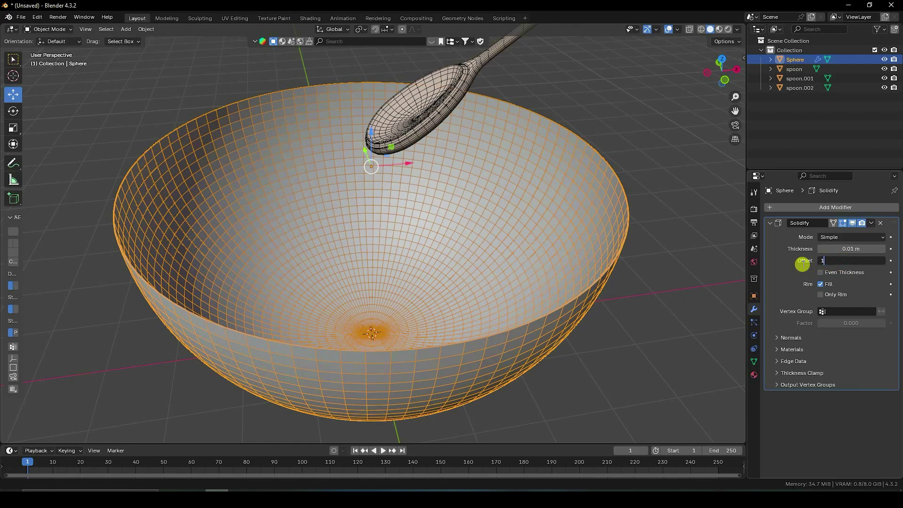
key("Return")
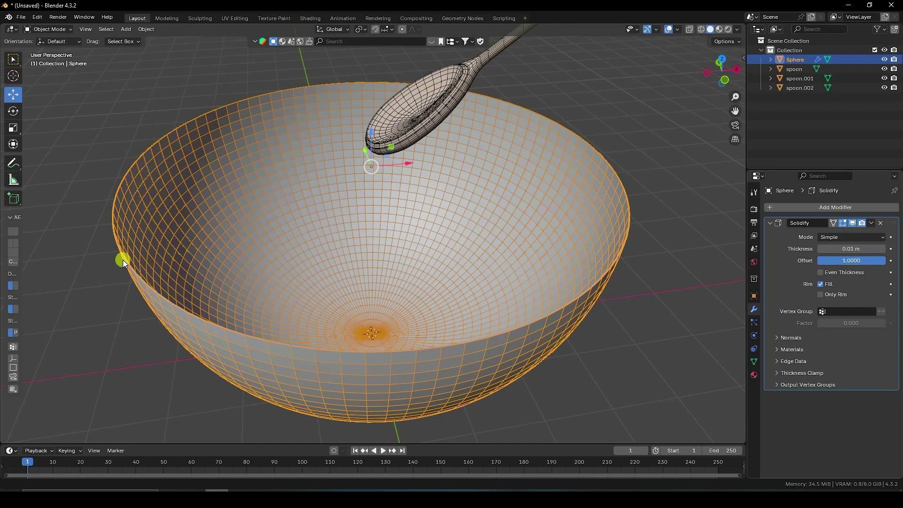
left_click(829, 261)
left_click_drag(828, 249, 849, 248)
left_click(848, 248)
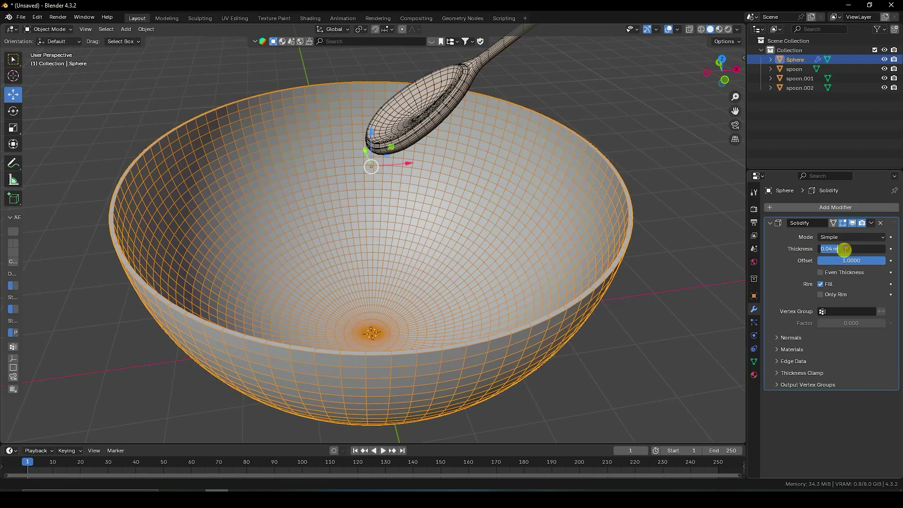
type("0.05")
key("Return")
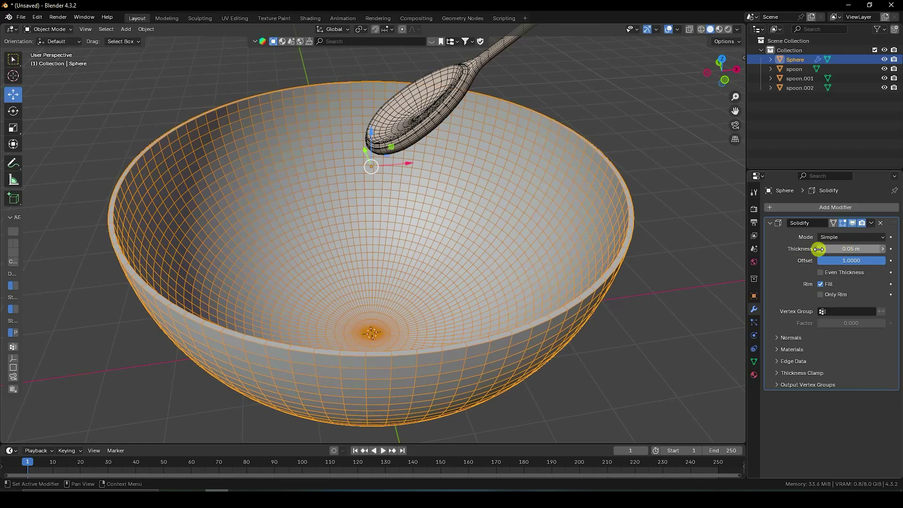
left_click(673, 231)
left_click(872, 223)
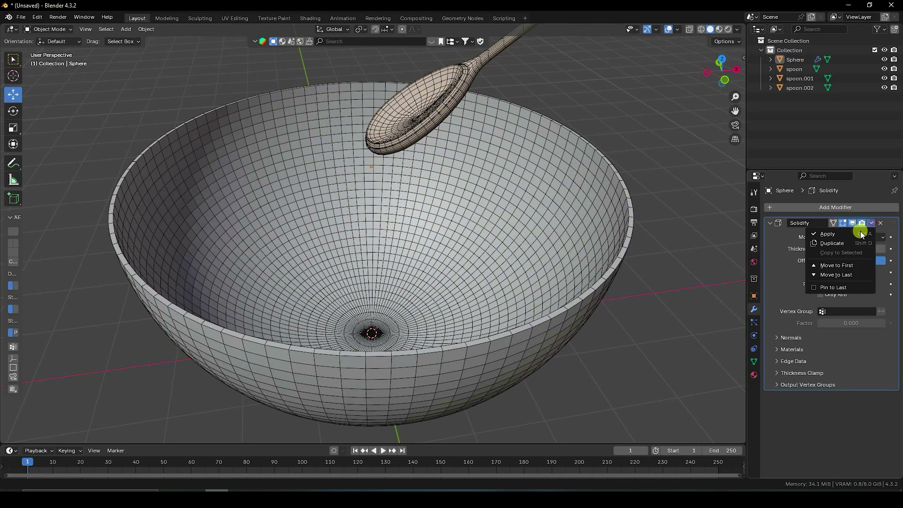
left_click(828, 234)
scroll(470, 231, "down", 3)
middle_click_drag(343, 221, 405, 283)
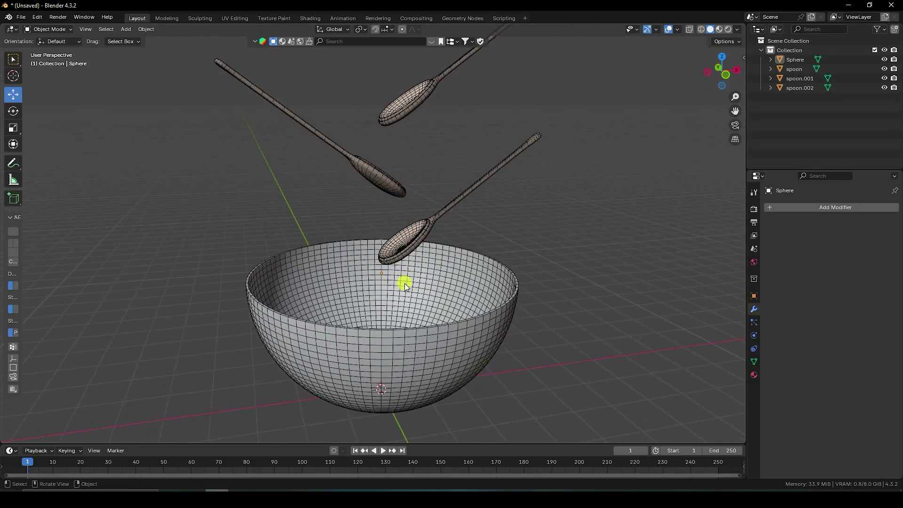
- Scale the bowl to 0.685 on Z and lower it 0.9 m
left_click(405, 339)
middle_click_drag(410, 340, 396, 316)
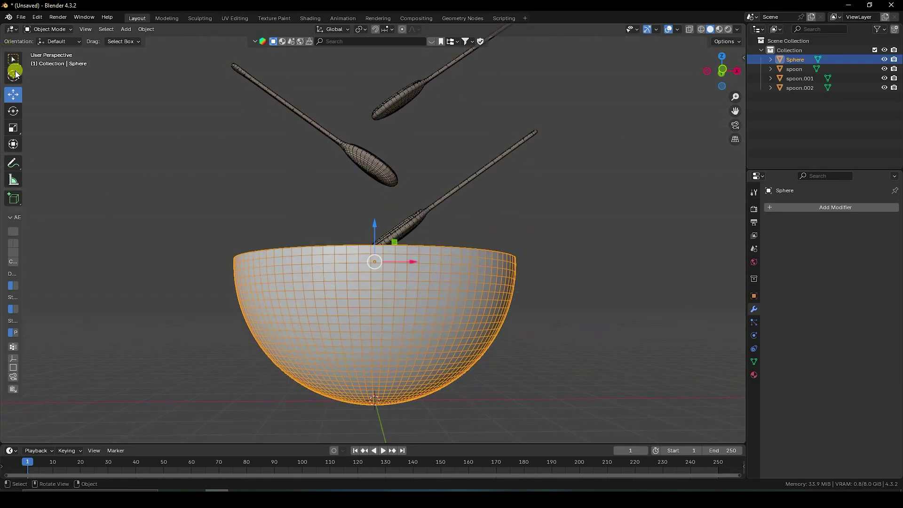
left_click(5, 130)
left_click_drag(371, 228, 376, 239)
left_click(13, 94)
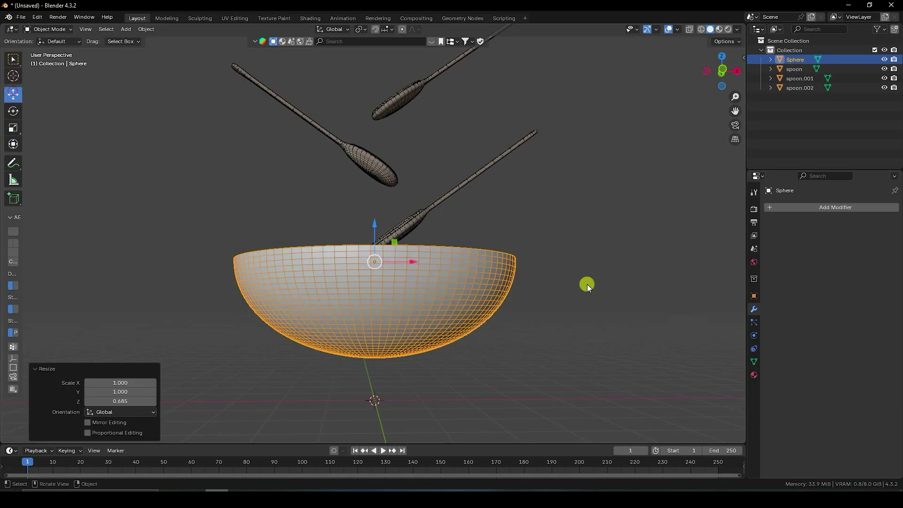
key("KP_1")
left_click_drag(373, 223, 373, 264)
middle_click_drag(373, 228, 381, 254)
- Shift the three spoons together along X
left_click_drag(361, 94, 409, 210)
left_click_drag(435, 169, 465, 148)
left_click(466, 149)
middle_click_drag(464, 165, 270, 114)
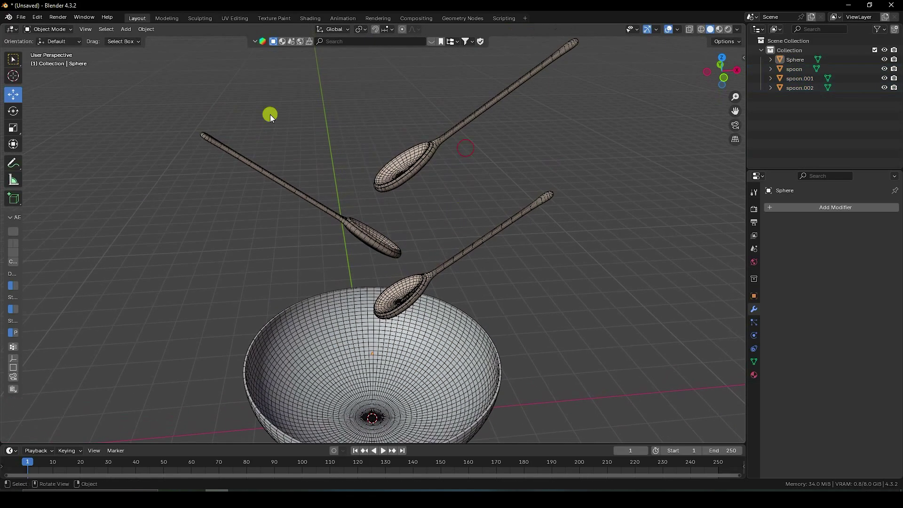
- Add an icosphere with 5 subdivisions and a 0.1 m radius
left_click(125, 29)
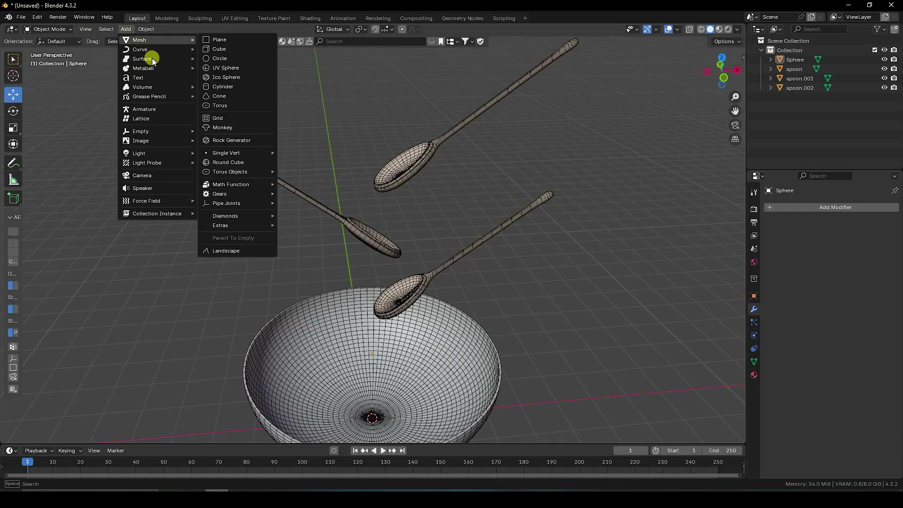
left_click(233, 79)
middle_click_drag(425, 313, 171, 324)
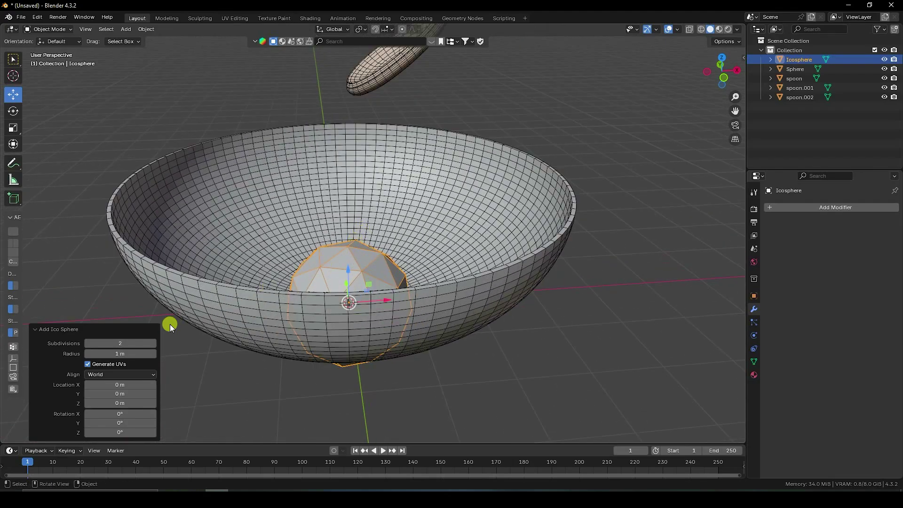
left_click(121, 342)
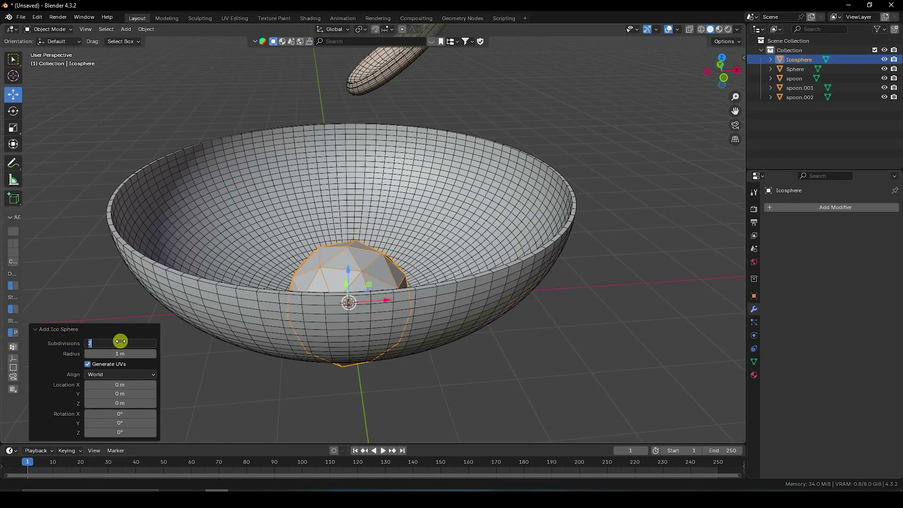
type("5")
key("Return")
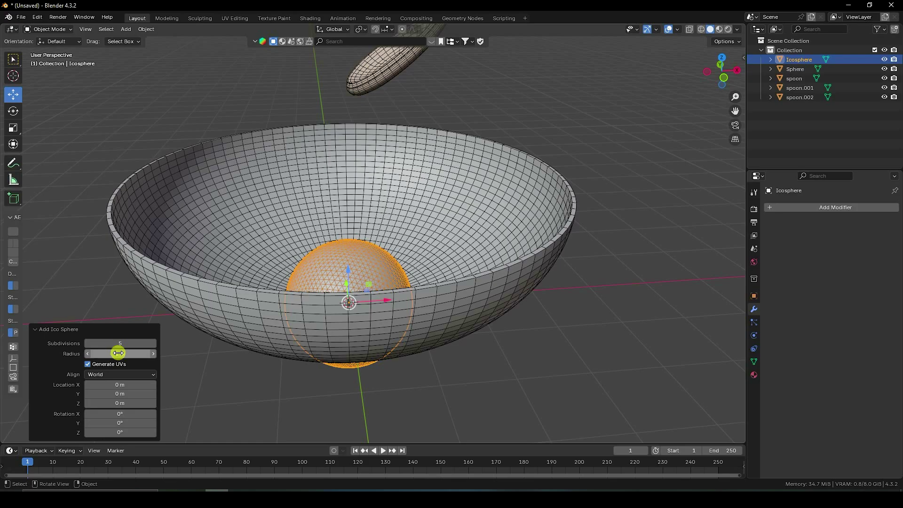
left_click(118, 353)
type("0.1")
key("Return")
key("KP_1")
- Raise the icosphere high on Z and nudge it along X above a spoon
scroll(363, 316, "down", 6)
left_click_drag(368, 255, 382, 31)
scroll(374, 84, "up", 3)
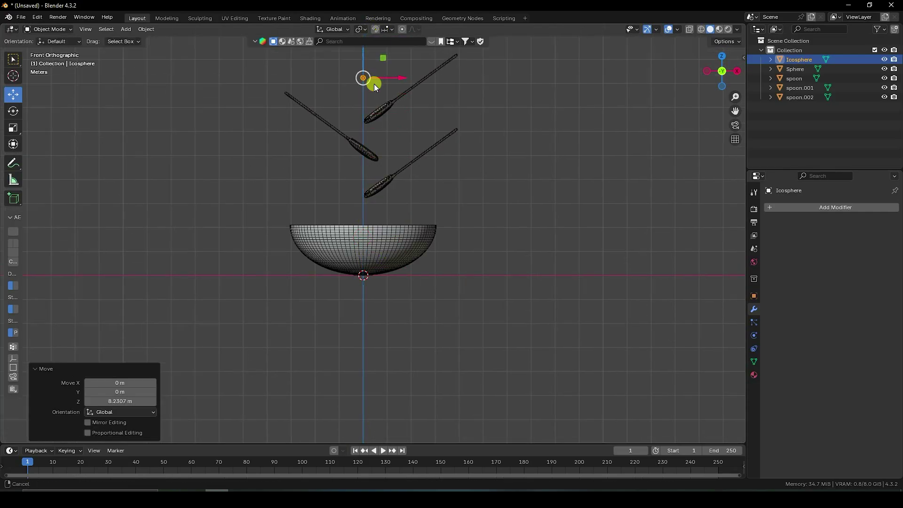
mouse_move(371, 177)
left_mouse_down()
mouse_move(387, 184)
mouse_move(368, 168)
left_mouse_up()
left_click_drag(348, 138, 349, 127)
middle_click_drag(409, 268, 379, 228)
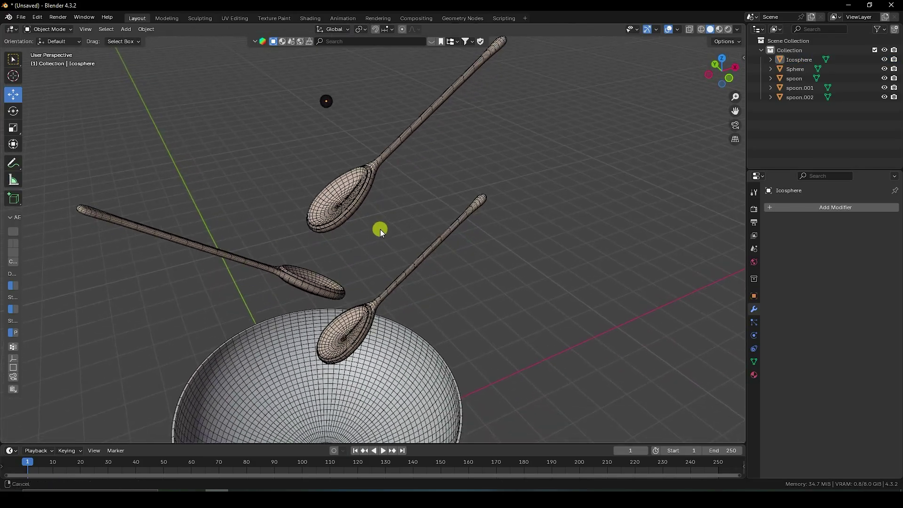
left_click(331, 100)
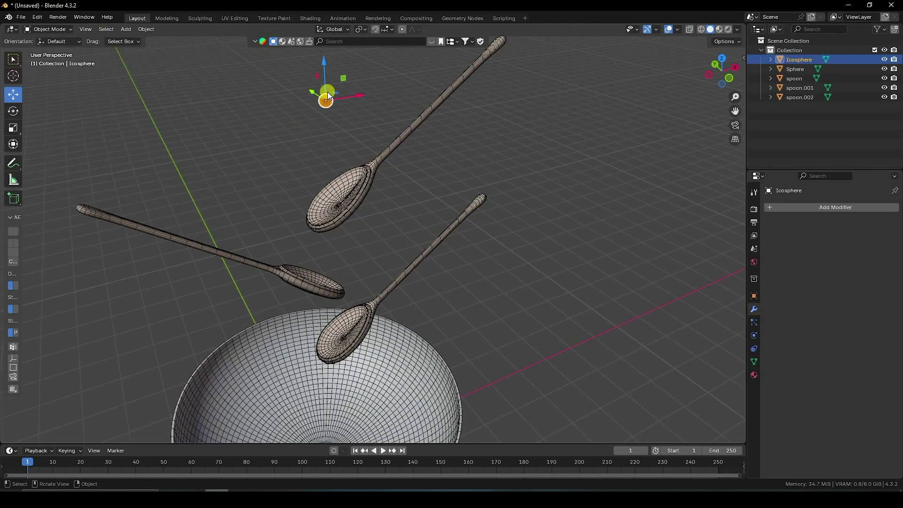
left_click(145, 29)
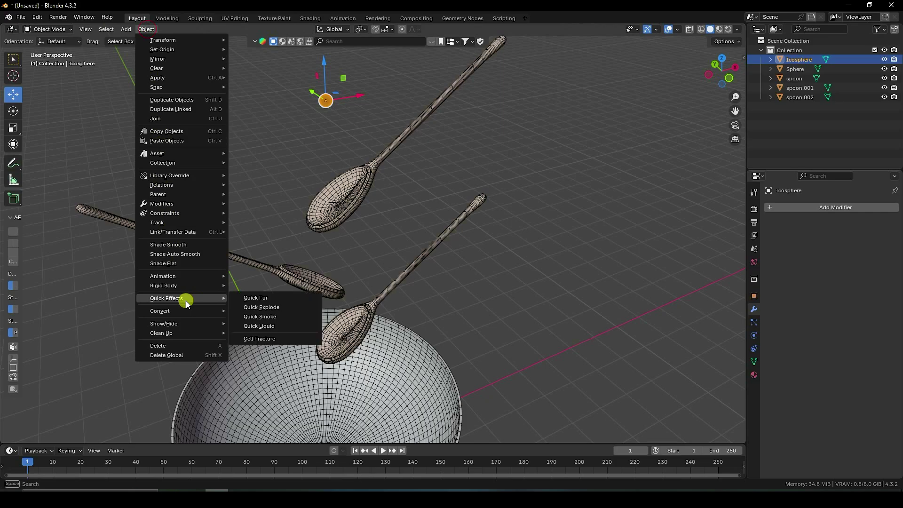
- Apply Quick Liquid to the icosphere, preview the falling liquid, then rewind to frame 1
mouse_move(183, 296)
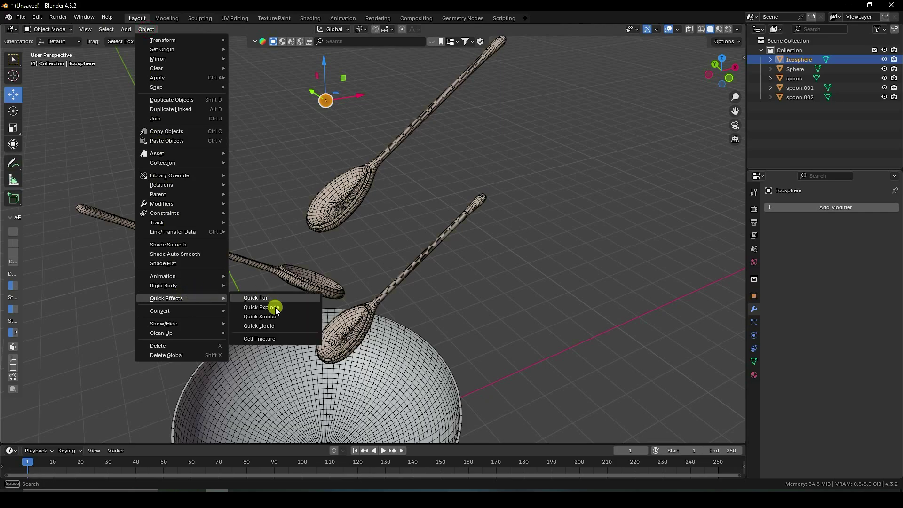
left_click(255, 326)
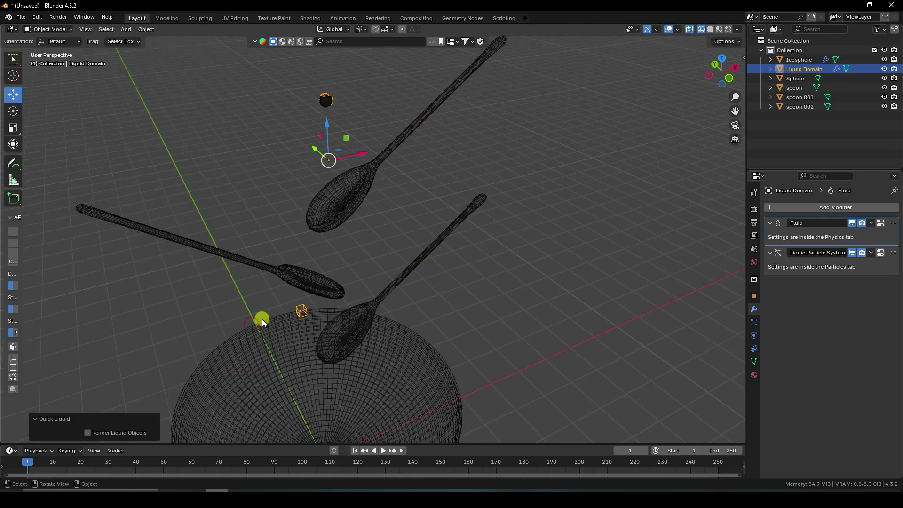
middle_click_drag(335, 239, 390, 387)
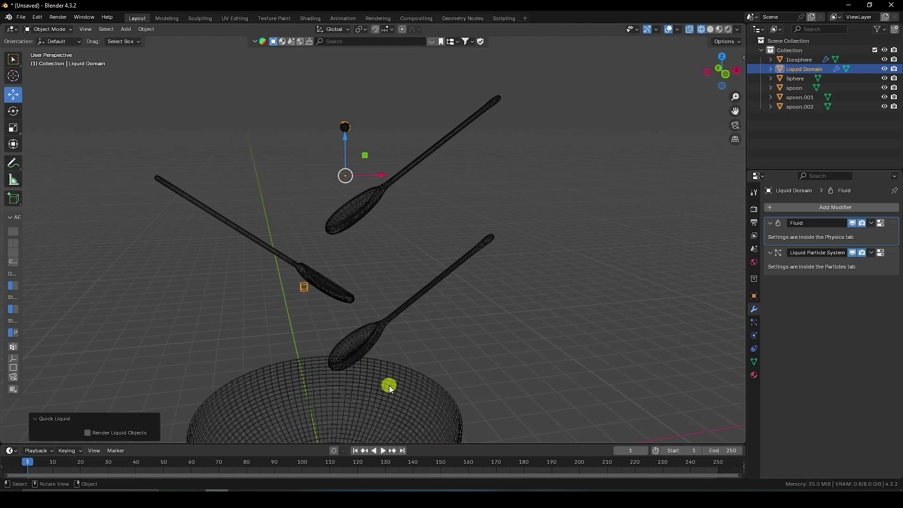
left_click(384, 450)
middle_click_drag(380, 426, 356, 290)
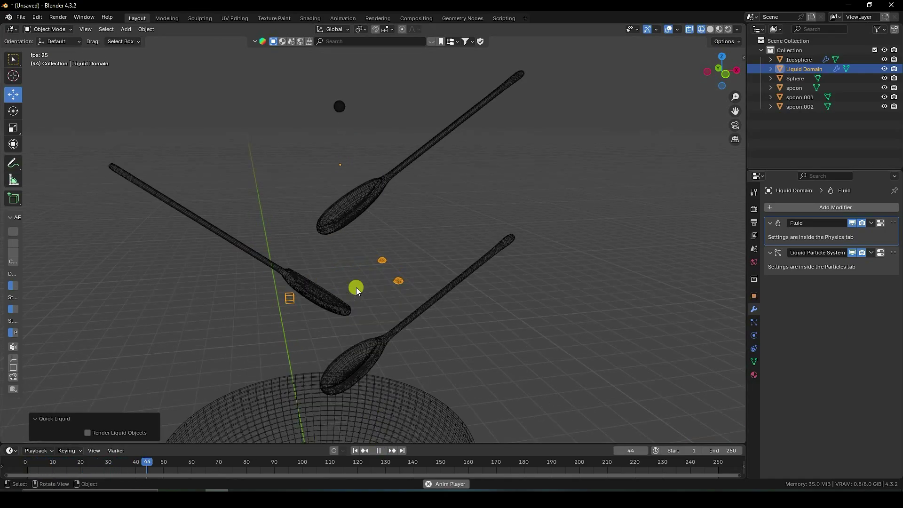
scroll(369, 246, "up", 2)
left_click(376, 451)
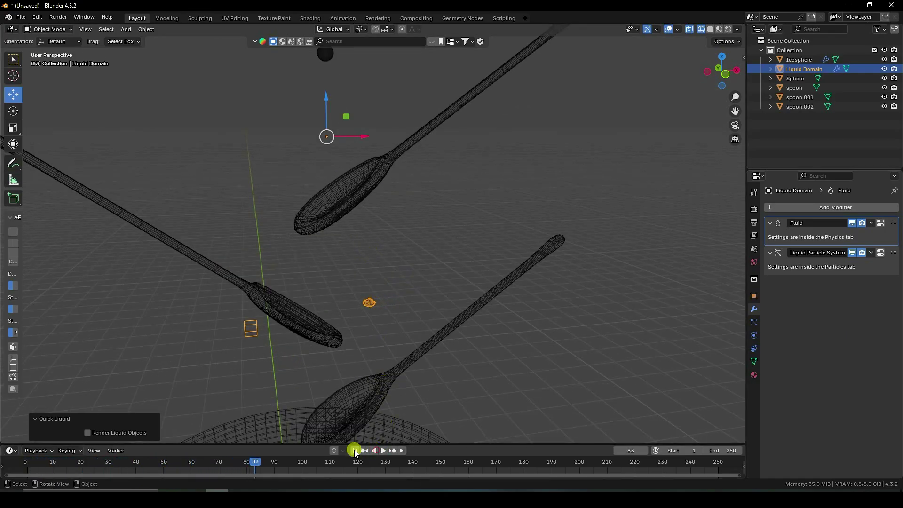
left_click(355, 451)
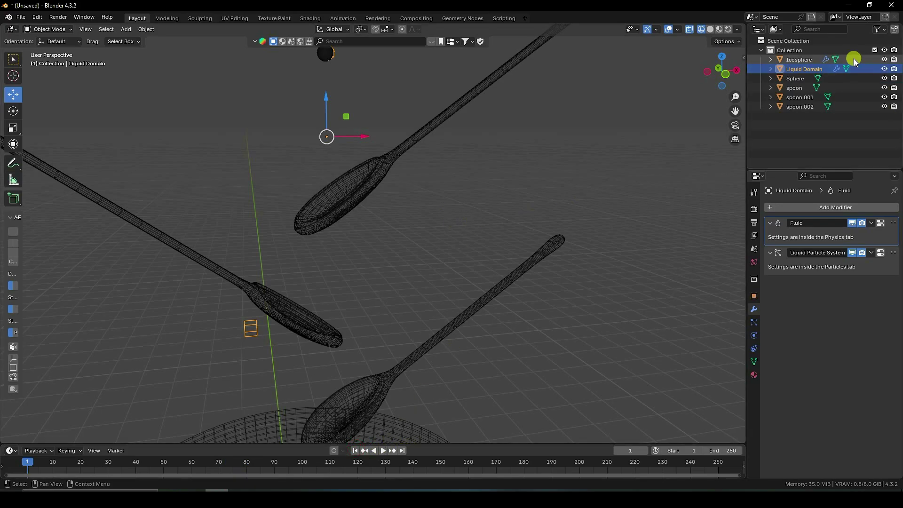
- Raise the Liquid Domain's Resolution Divisions from 32 to 64, then select the upper spoon
left_click(754, 336)
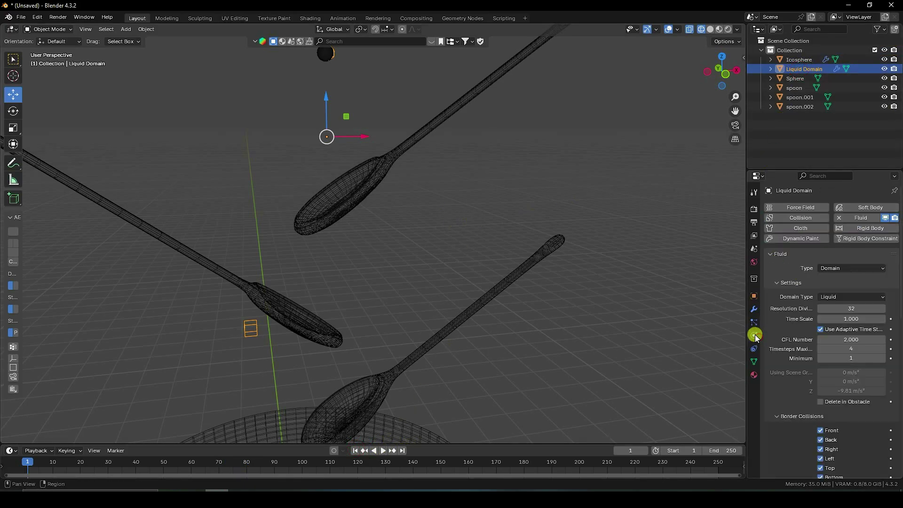
left_click(847, 309)
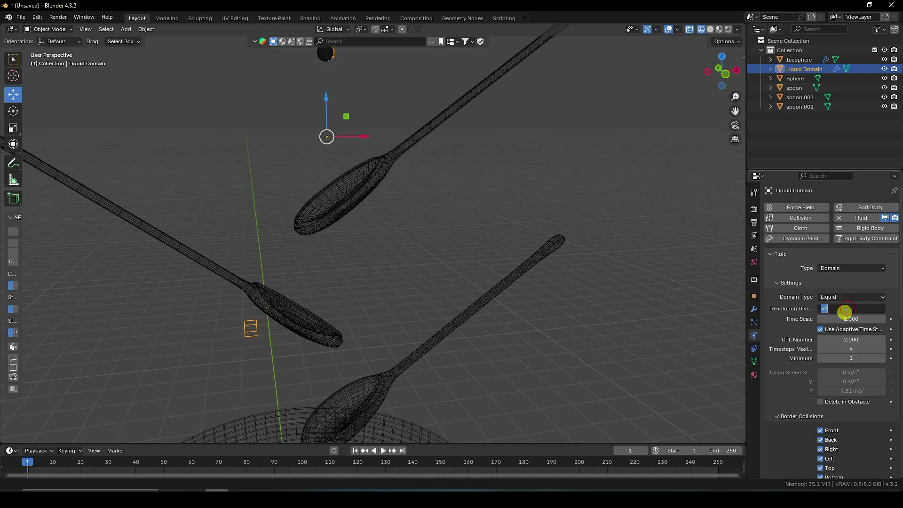
key("Return")
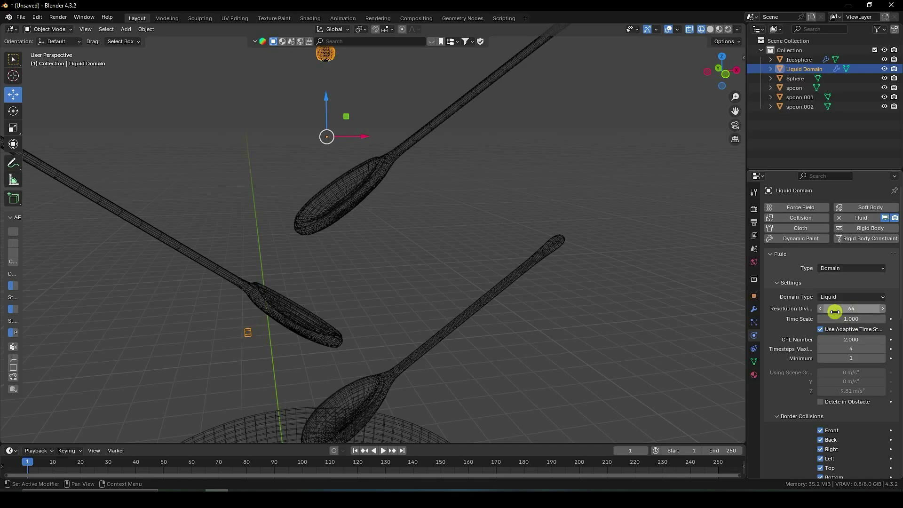
left_click(351, 203)
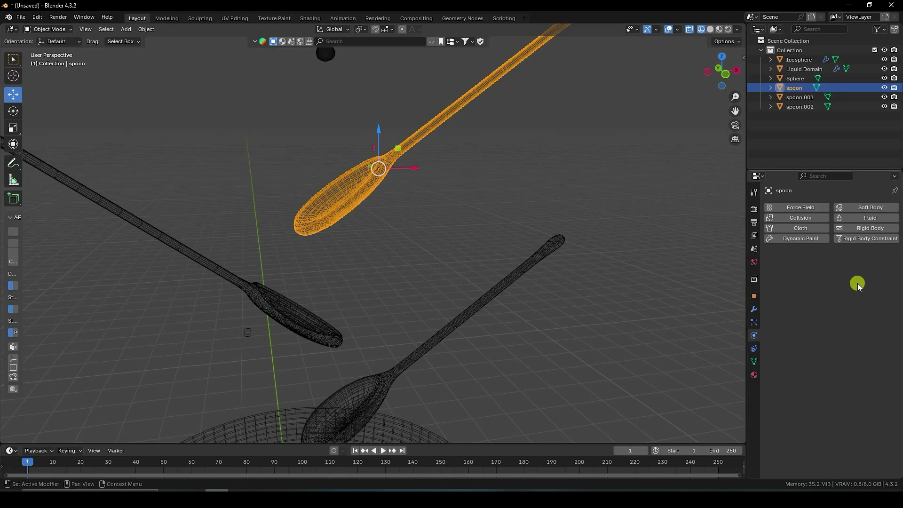
- Make the upper spoon a fluid Effector with 10 sampling substeps and 0.001 surface thickness
left_click(852, 219)
left_click(836, 266)
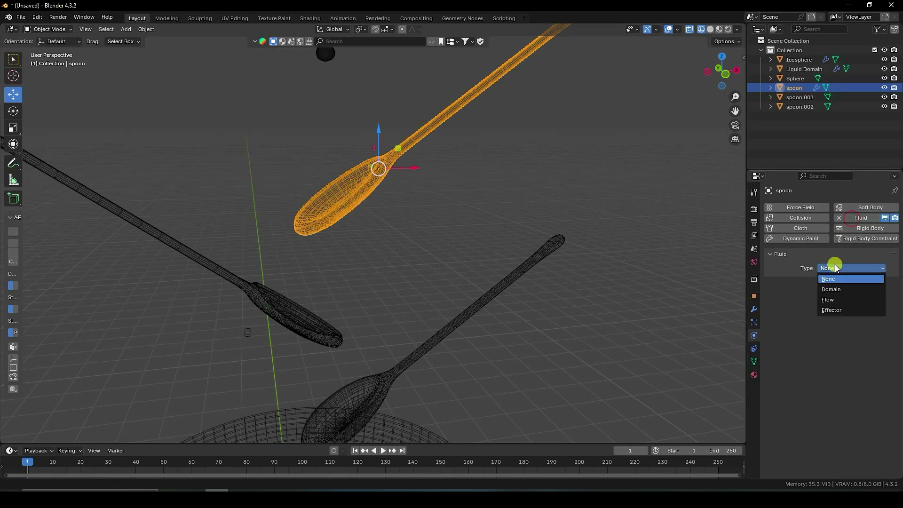
left_click(838, 310)
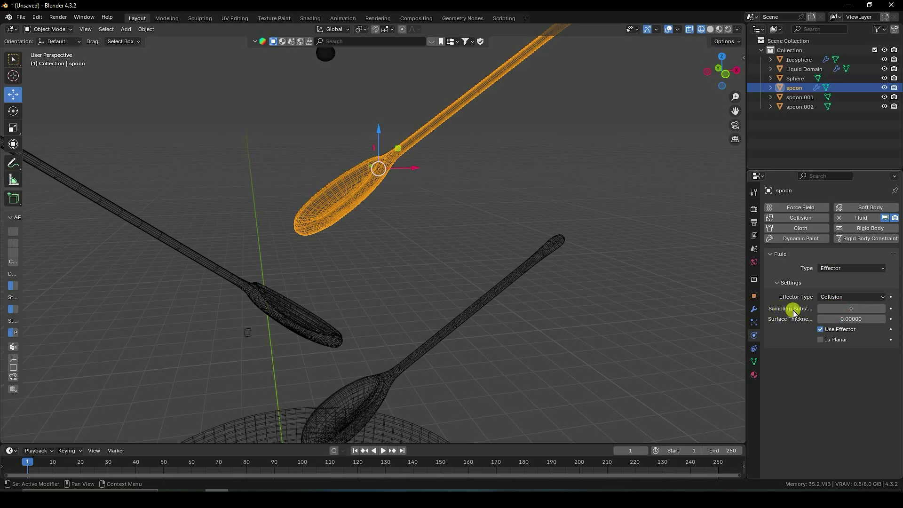
left_click(868, 308)
type("10")
key("Return")
left_click(851, 319)
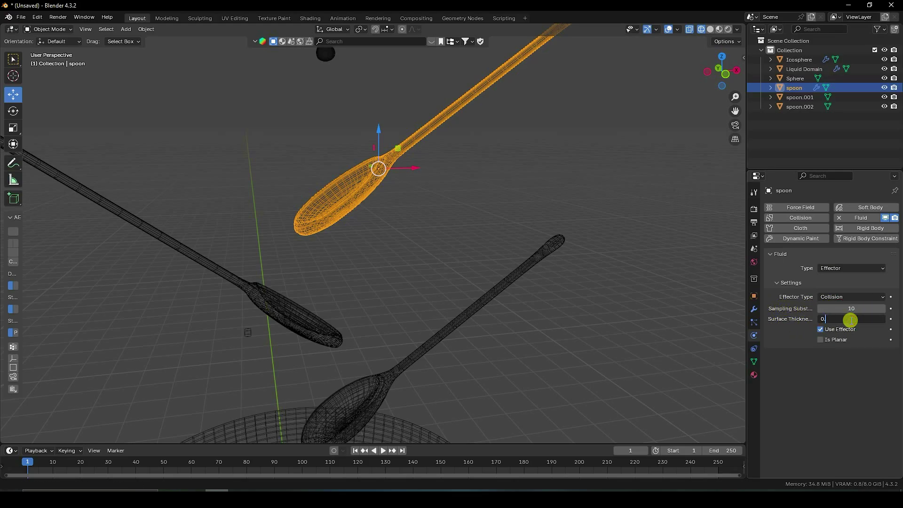
type("0.001")
key("Return")
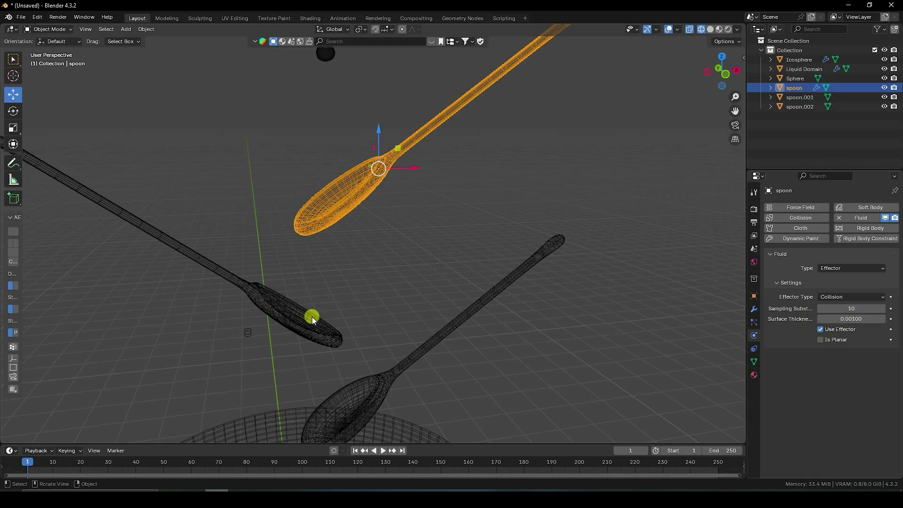
- Make spoon.002 a fluid Effector with 10 sampling substeps and 0.001 surface thickness
left_click(301, 317)
left_click(859, 221)
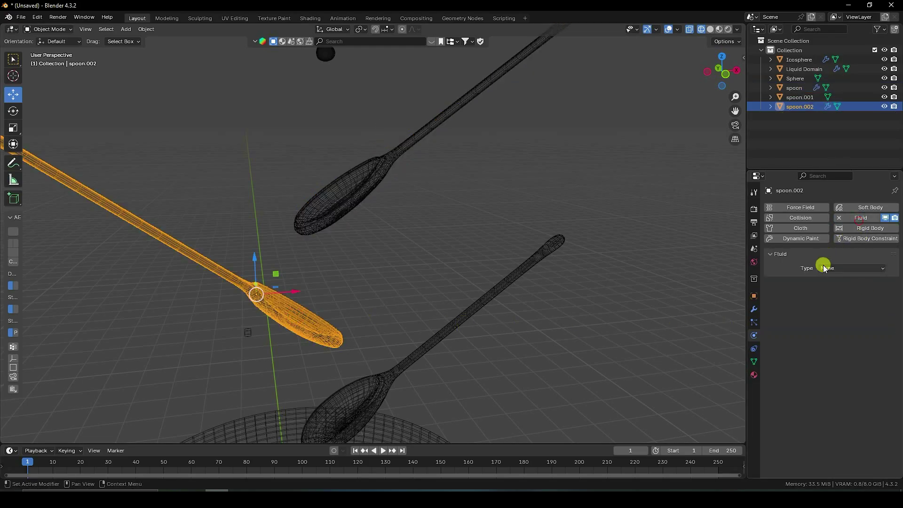
left_click(826, 267)
left_click(828, 312)
left_click(835, 308)
type("10")
key("Return")
left_click(839, 319)
type("0")
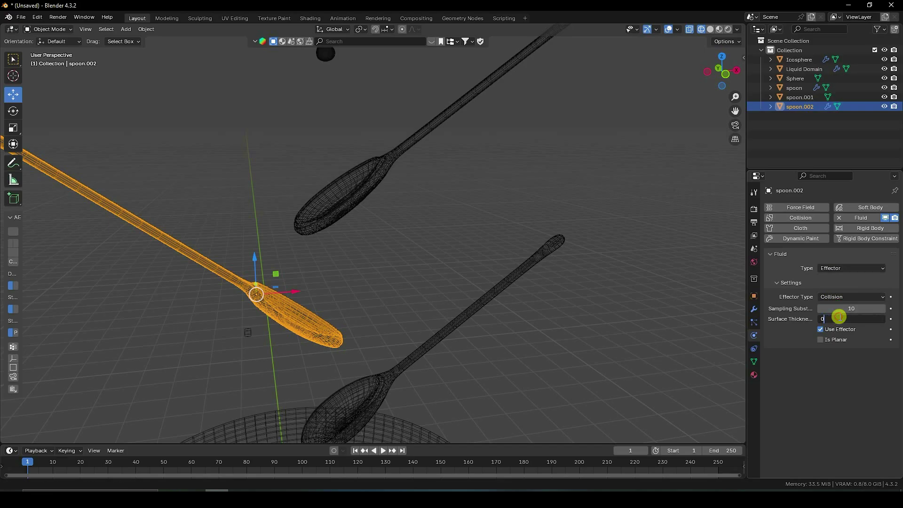
type(".001")
key("Return")
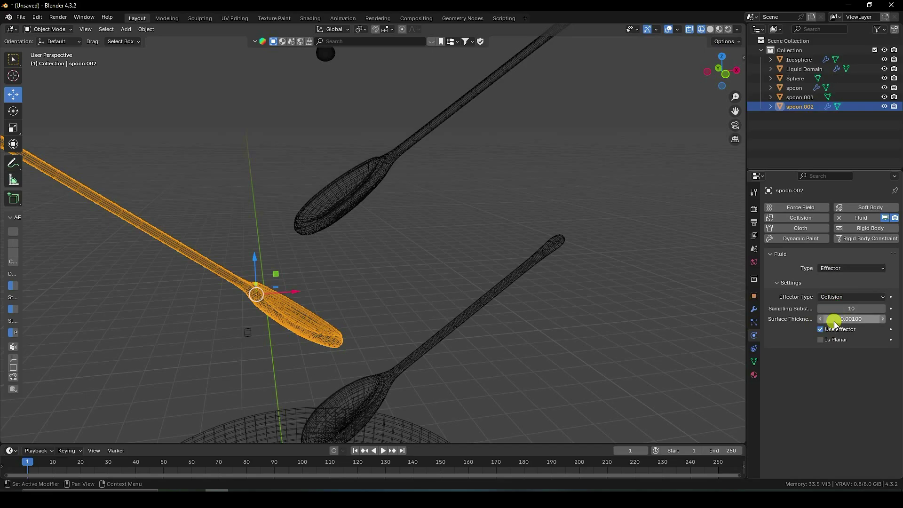
- Make spoon.001 a fluid Effector with 10 sampling substeps and 0.001 surface thickness
left_click(406, 360)
middle_click_drag(406, 360, 438, 258)
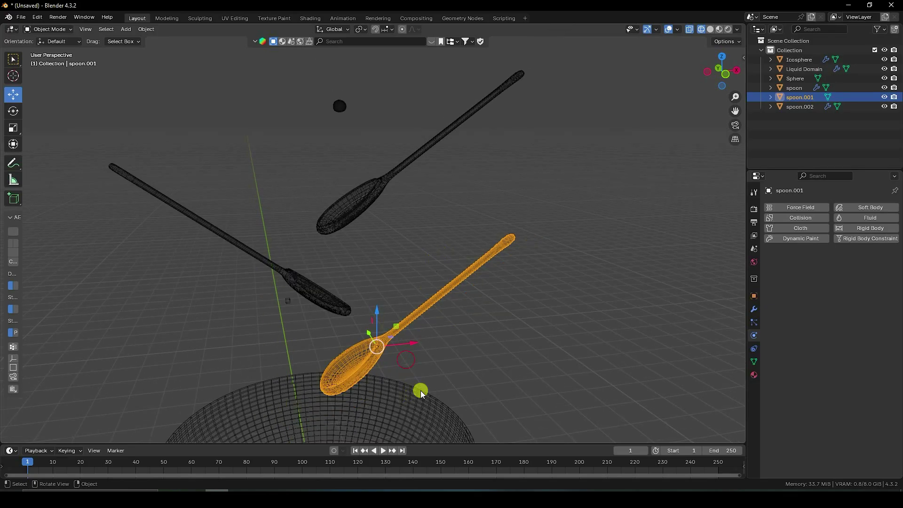
left_click(866, 218)
left_click(837, 268)
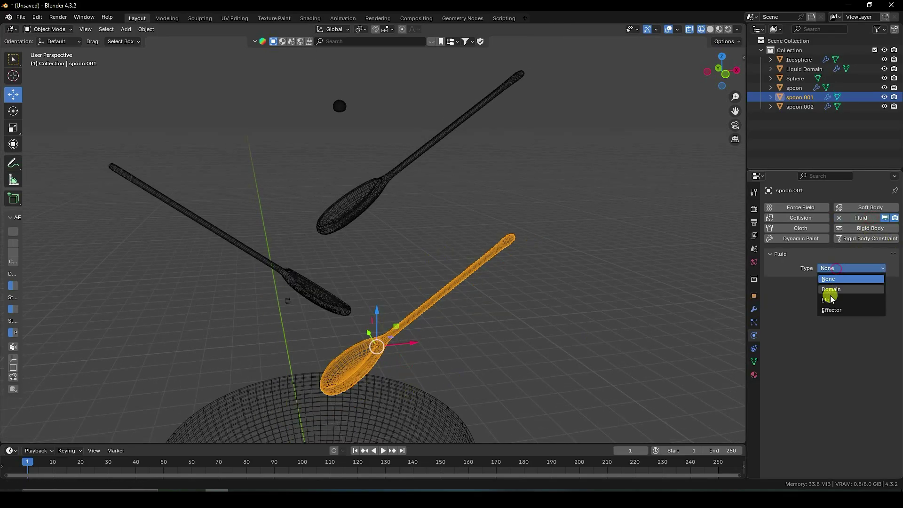
left_click(831, 310)
left_click(839, 308)
type("10")
key("Return")
left_click(839, 319)
type("0")
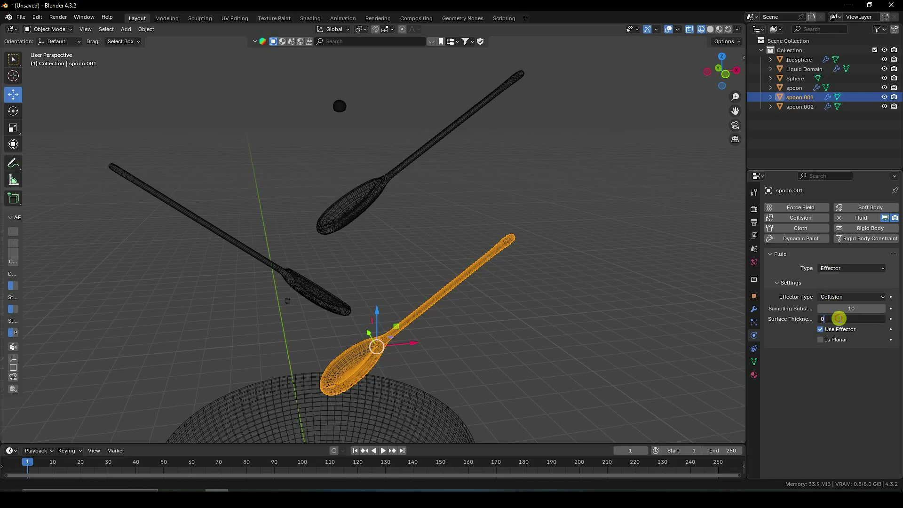
type(".001")
key("Return")
middle_click_drag(479, 306, 445, 281, "shift")
- Turn the Sphere bowl into a fluid Effector with 10 sampling substeps and 0.5 surface thickness
left_click(473, 243)
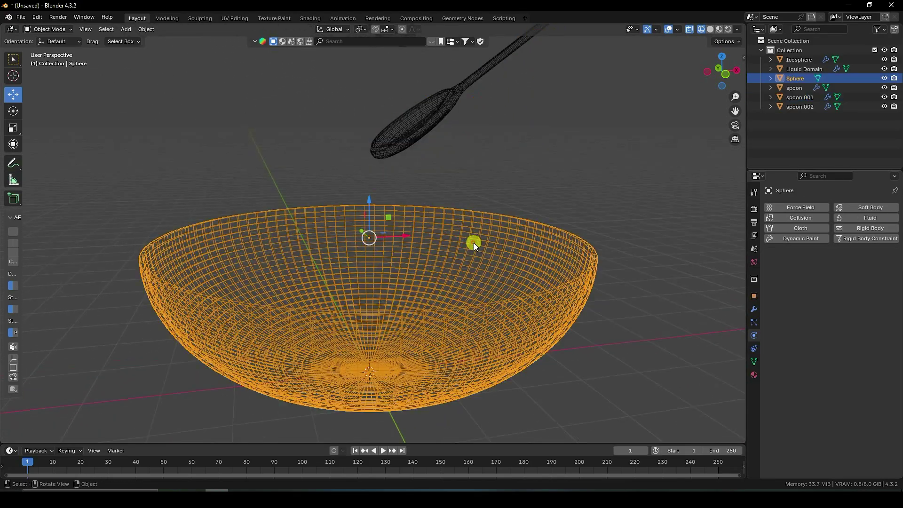
left_click(862, 218)
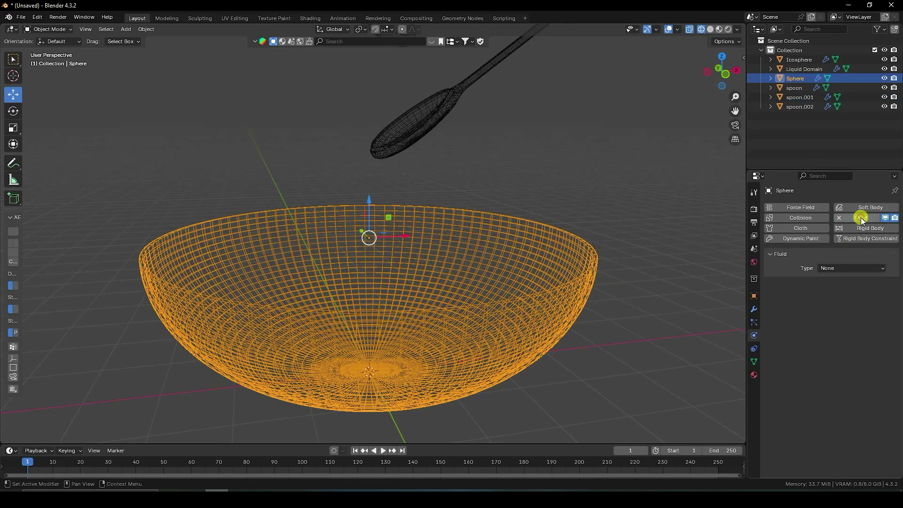
left_click(819, 268)
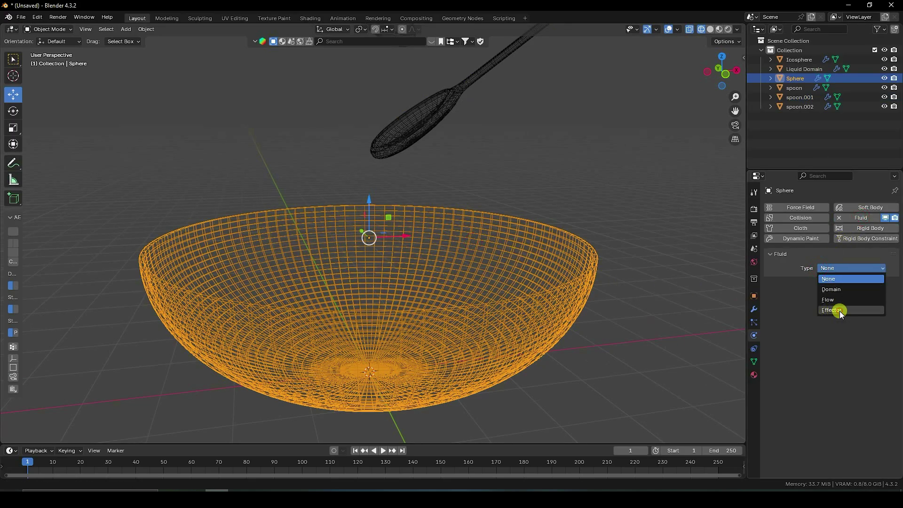
left_click(840, 311)
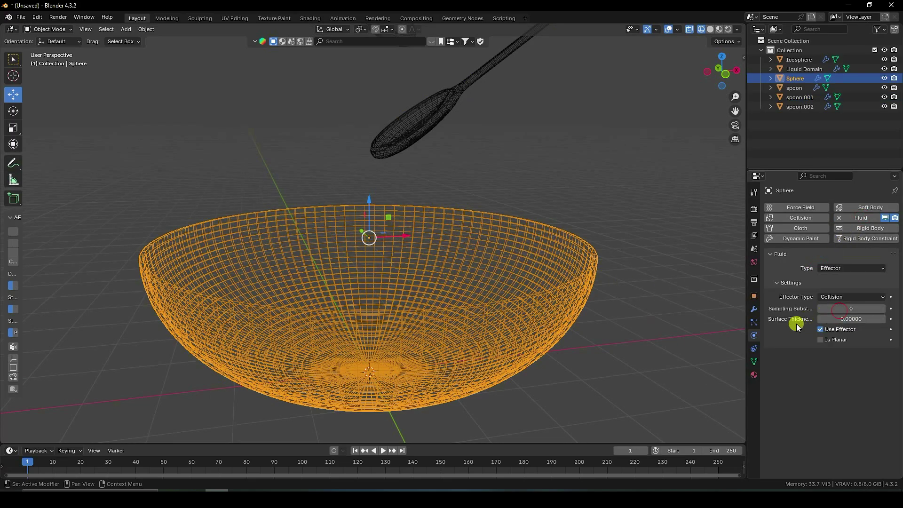
left_click(846, 307)
type("10")
key("Return")
left_click(856, 320)
type("0.")
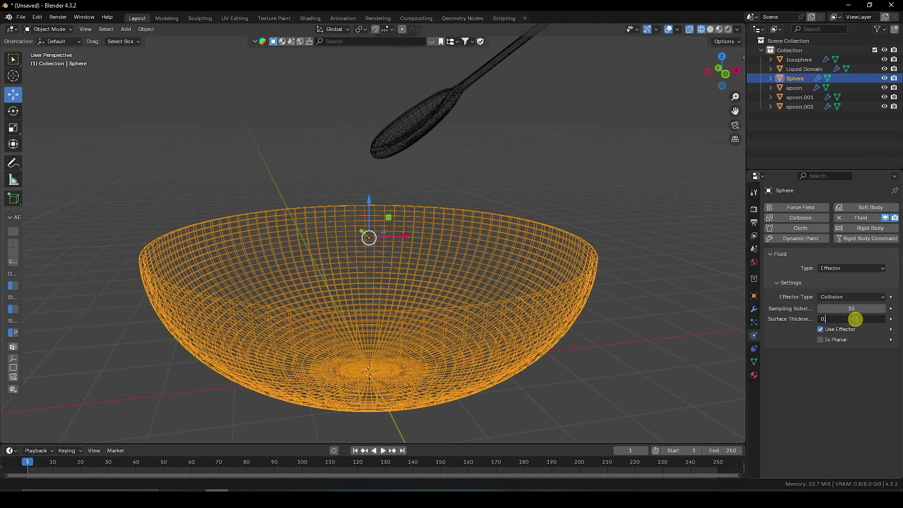
type("5")
key("Return")
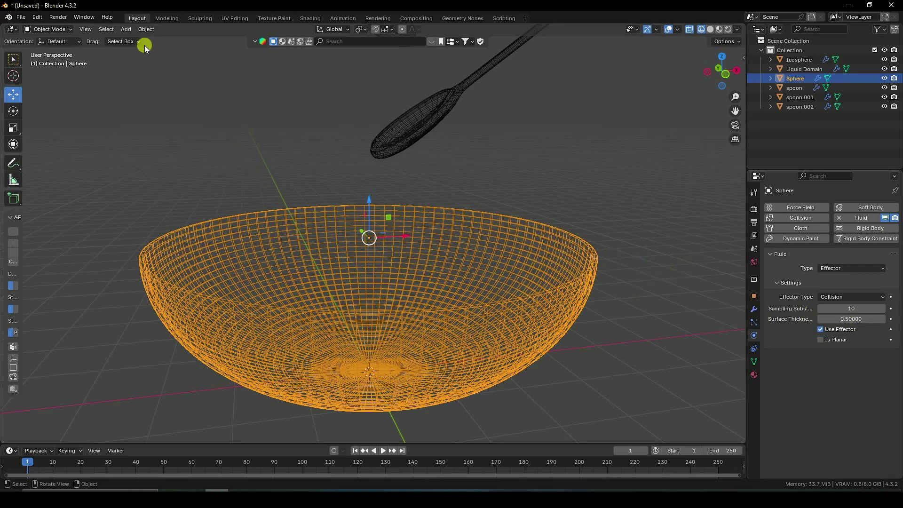
left_click(125, 30)
scroll(360, 241, "down", 4)
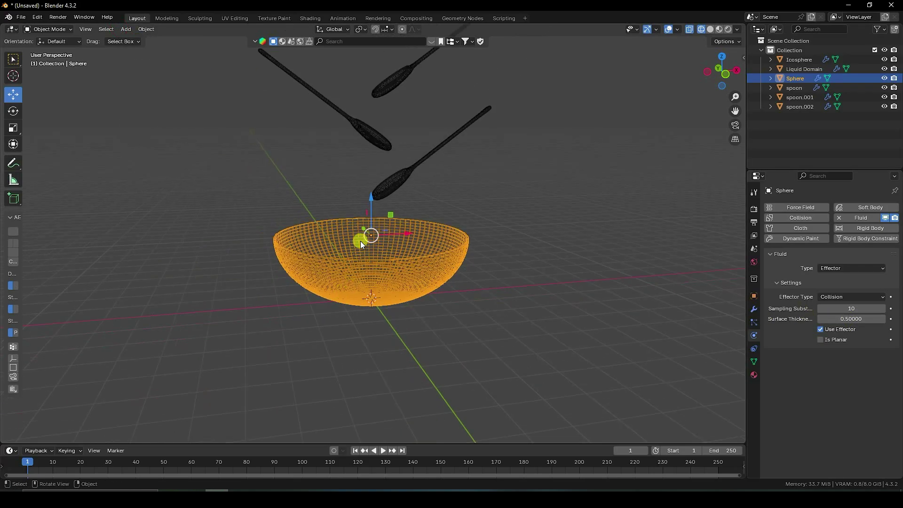
- Select the Liquid Domain and set its Resolution Divisions to 94
middle_click_drag(458, 152, 382, 123, "shift")
left_click(390, 147)
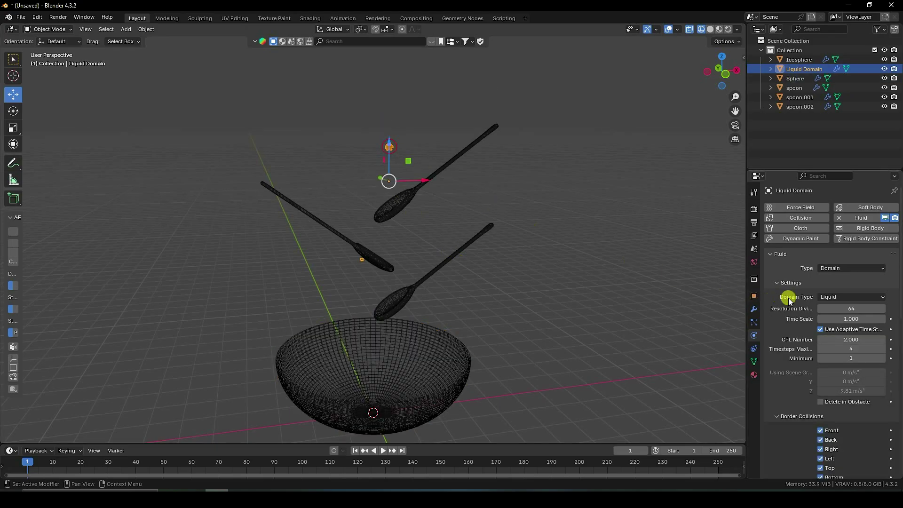
scroll(781, 330, "down", 6)
left_click(847, 195)
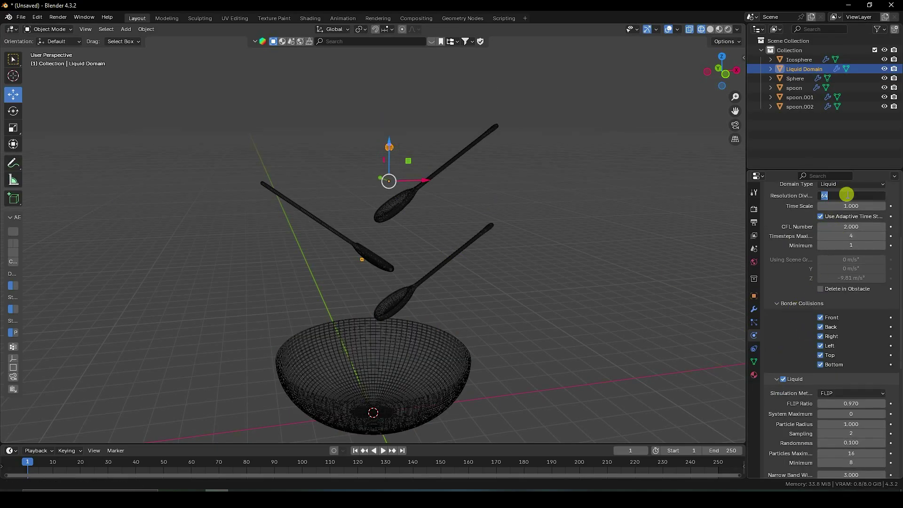
key("ctrl+a")
type("94")
key("Return")
- Set the domain's Time Scale to 0.7 and CFL Number to 4
scroll(801, 249, "up", 1)
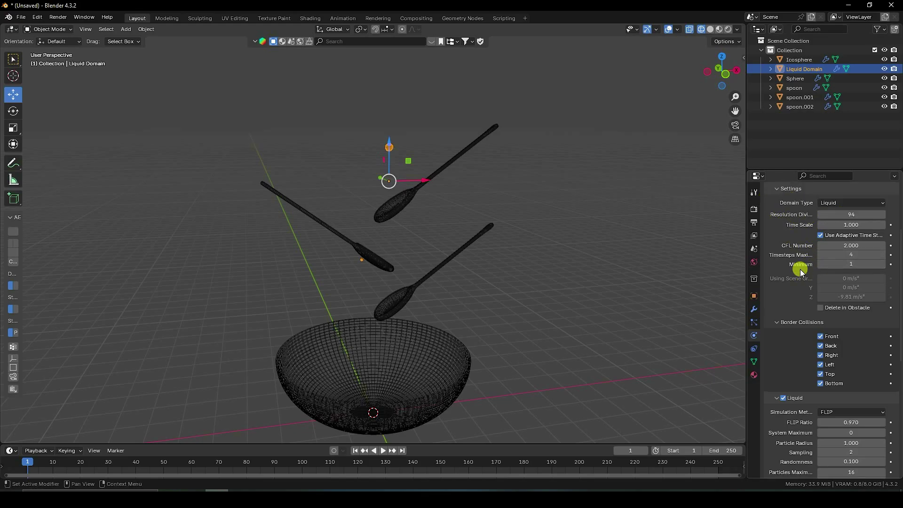
left_click(844, 224)
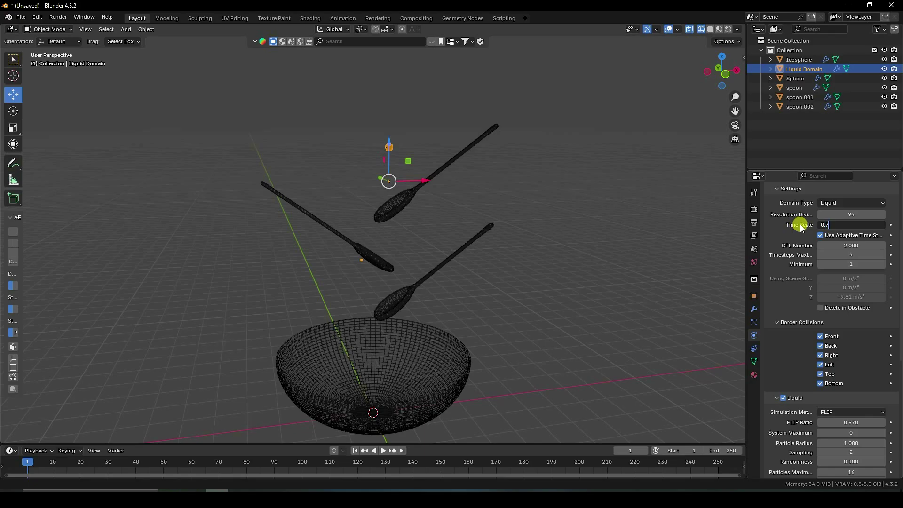
type("0.7")
key("Return")
left_click(839, 244)
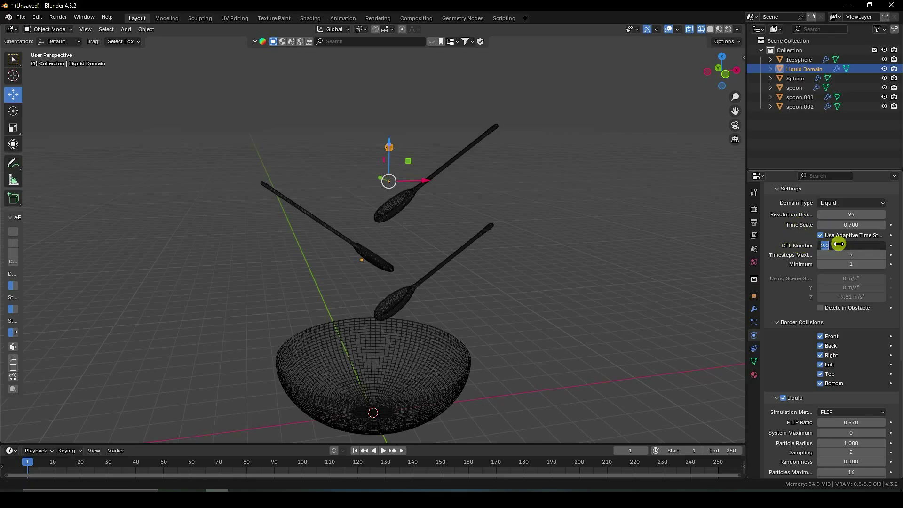
key("Return")
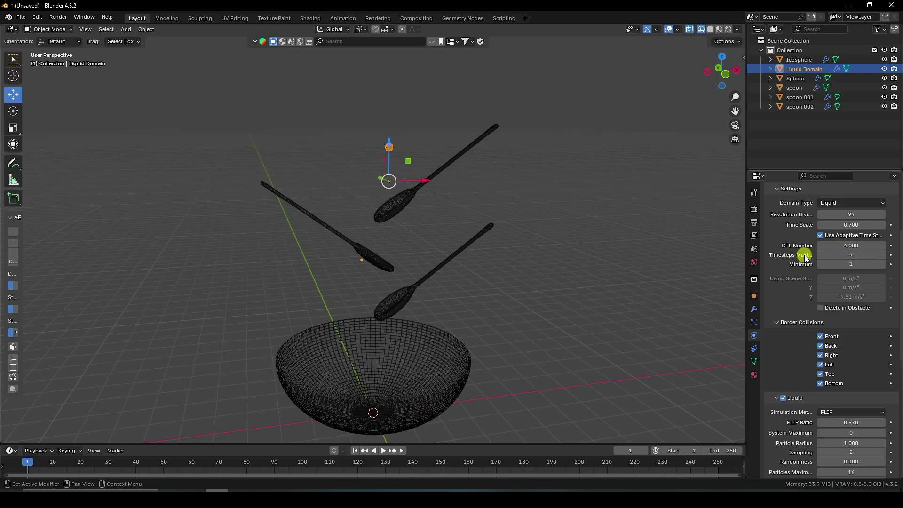
scroll(805, 310, "down", 4)
scroll(802, 308, "down", 4)
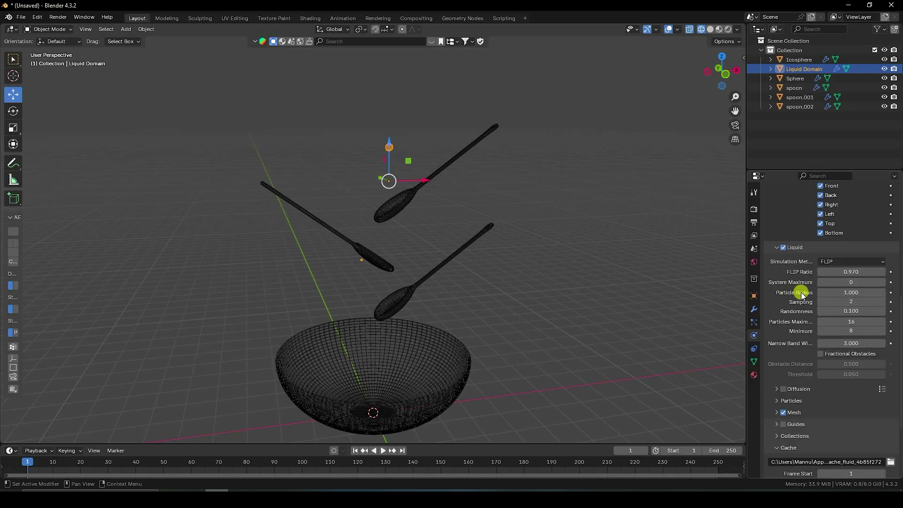
- Raise the liquid particle radius to 1.200 and set randomness to 0.2
left_click(884, 293)
left_click(885, 293)
left_click(850, 302)
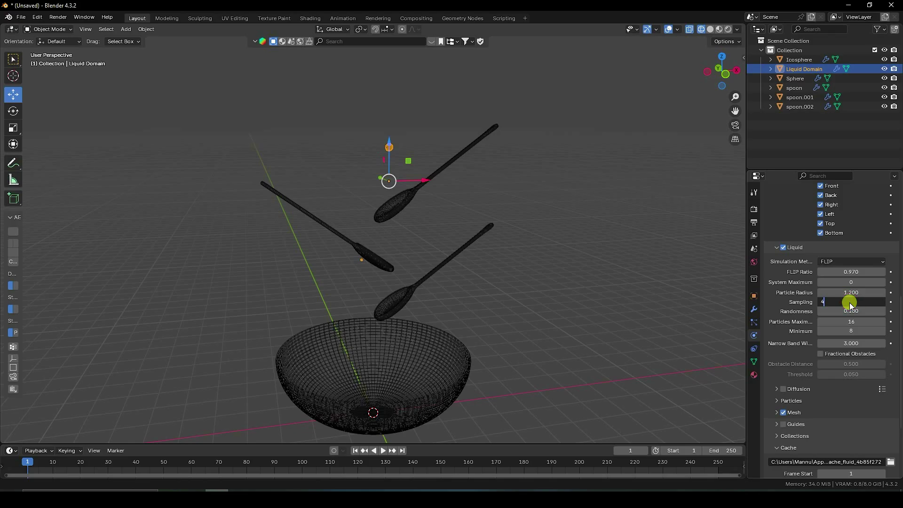
left_click(851, 312)
type("0")
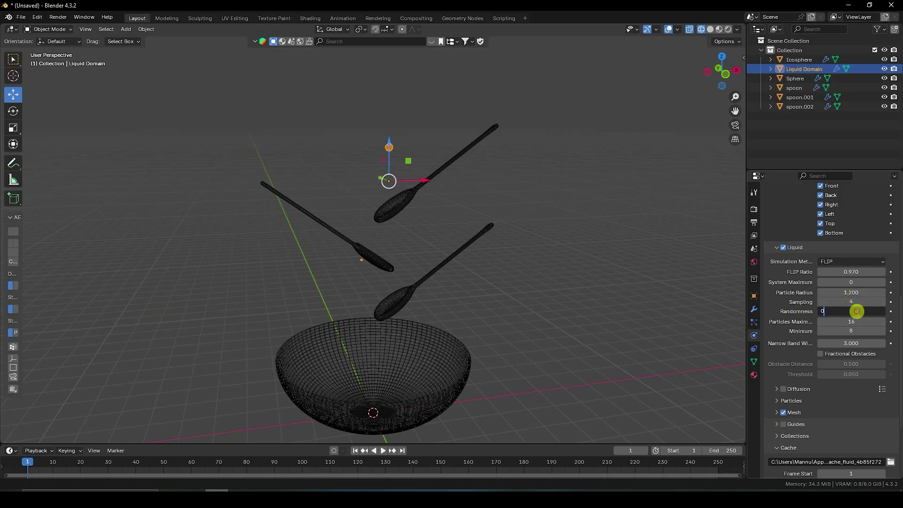
type(".2")
key("Return")
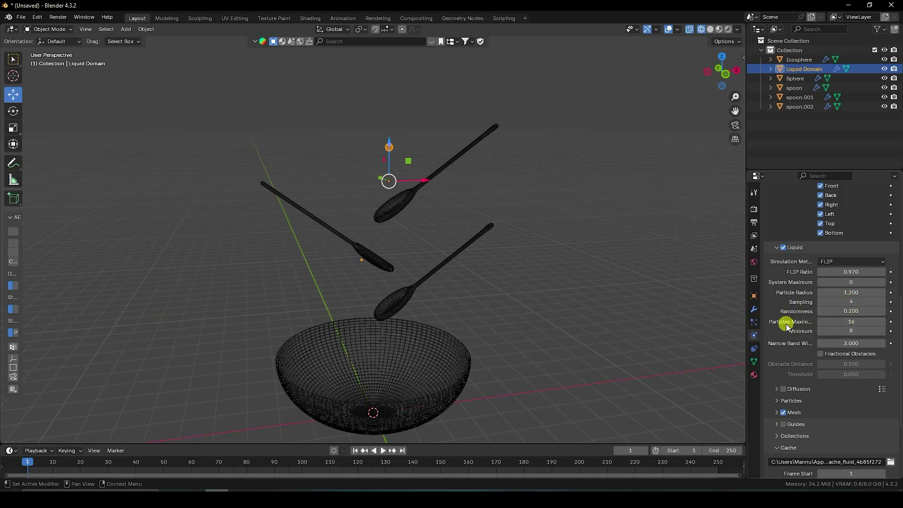
- Set Particles Maximum to 26 and Narrow Band Width to 2.6
left_click(850, 322)
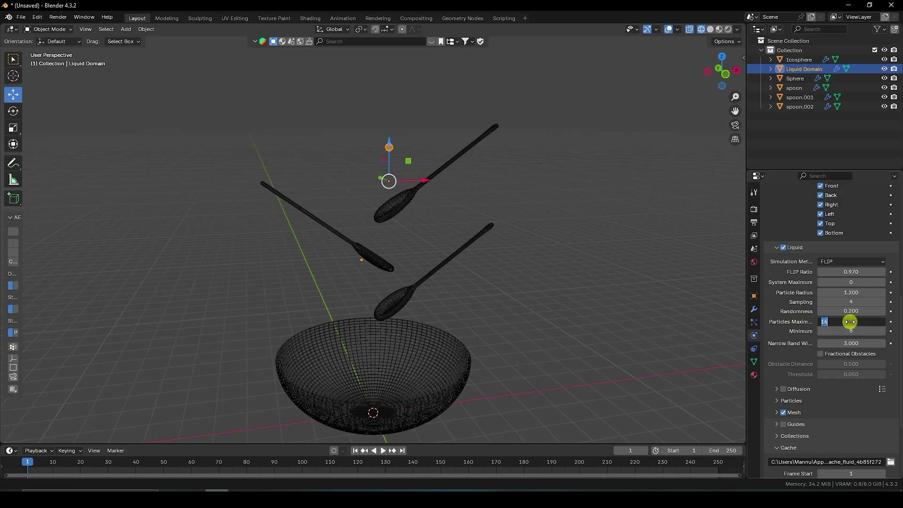
key("Return")
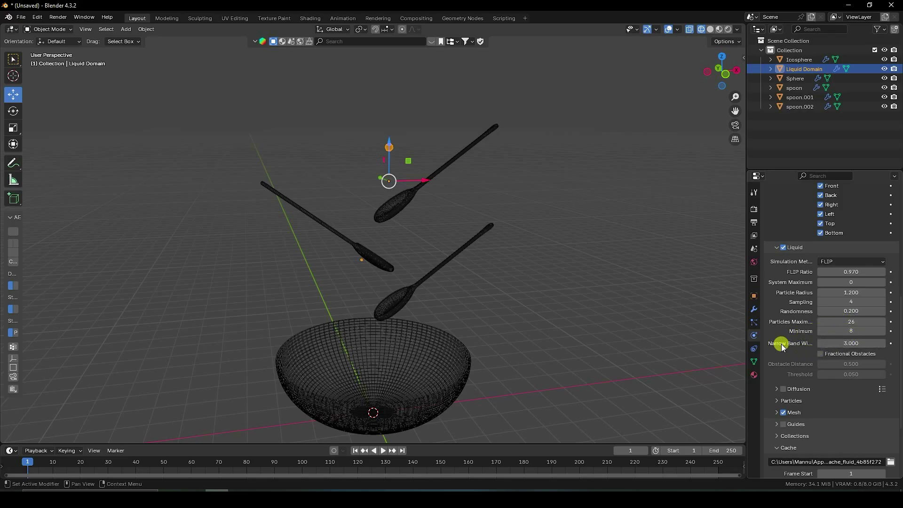
left_click(867, 340)
type("2.5")
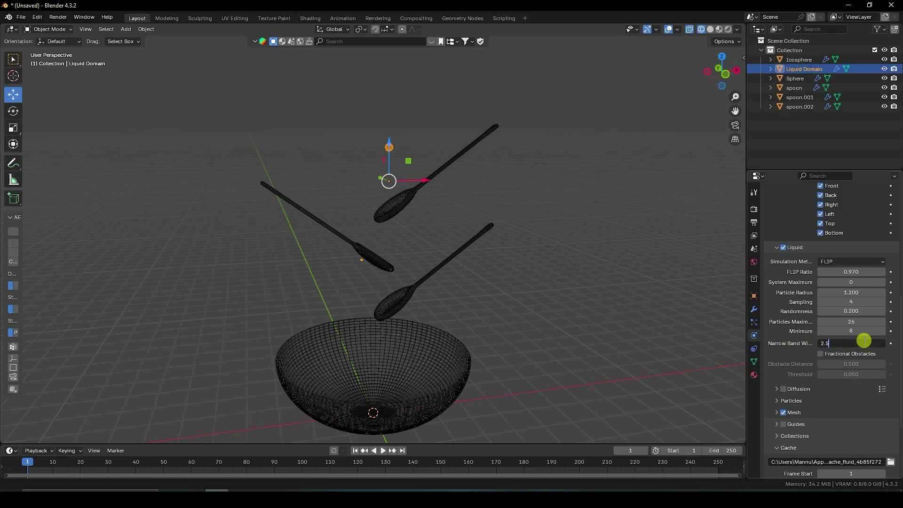
key("Return")
left_click(857, 341)
type("2.6")
key("Return")
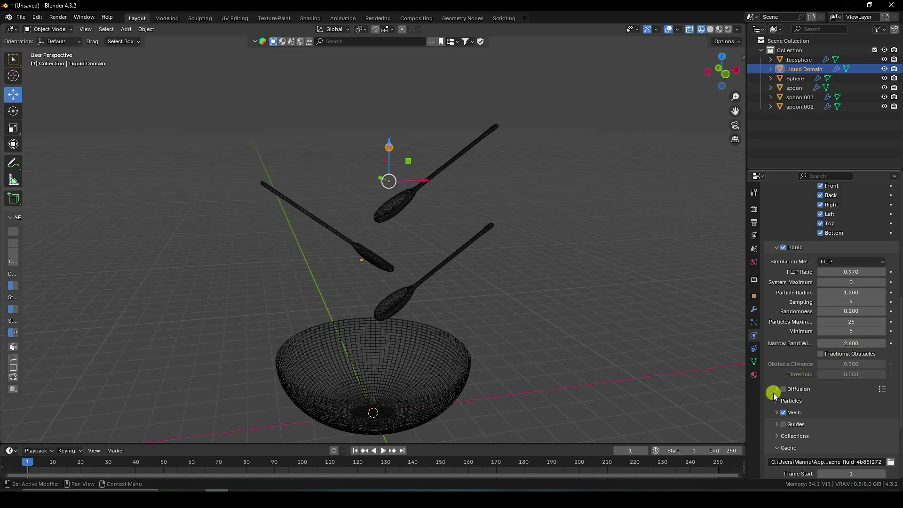
- Enable Diffusion on the liquid domain and try the Oil and Water presets
left_click(778, 390)
left_click(775, 389)
scroll(776, 377, "down", 3)
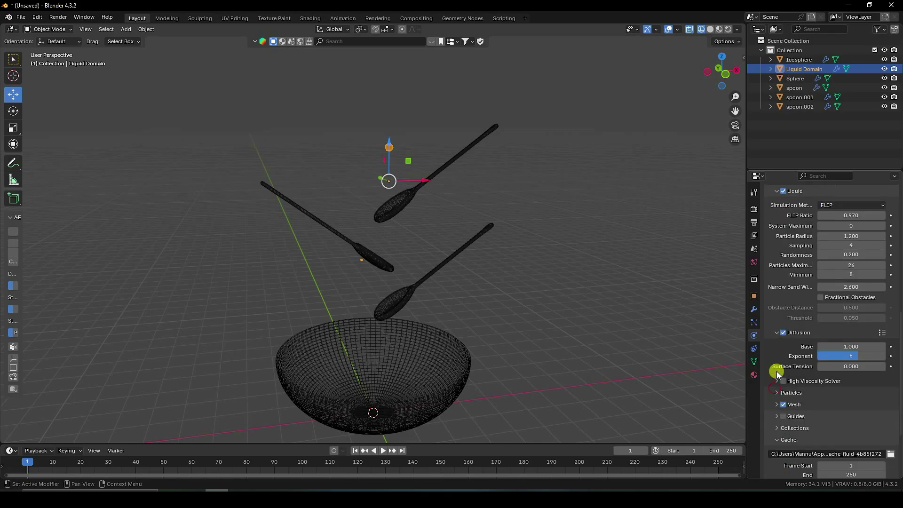
left_click(880, 332)
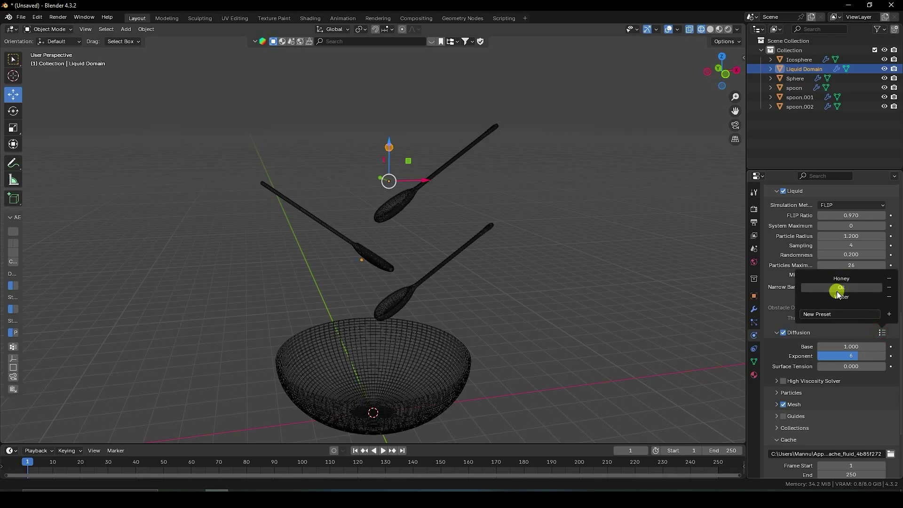
left_click(842, 288)
left_click(879, 332)
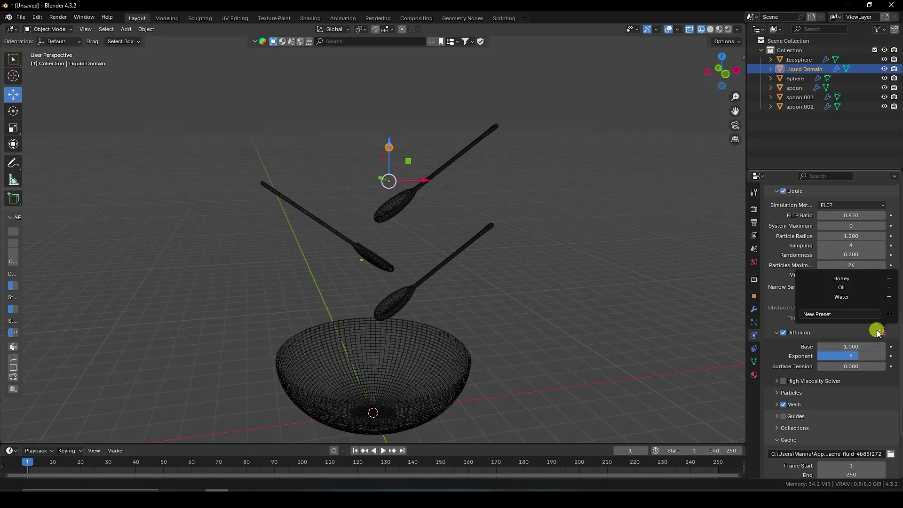
left_click(842, 298)
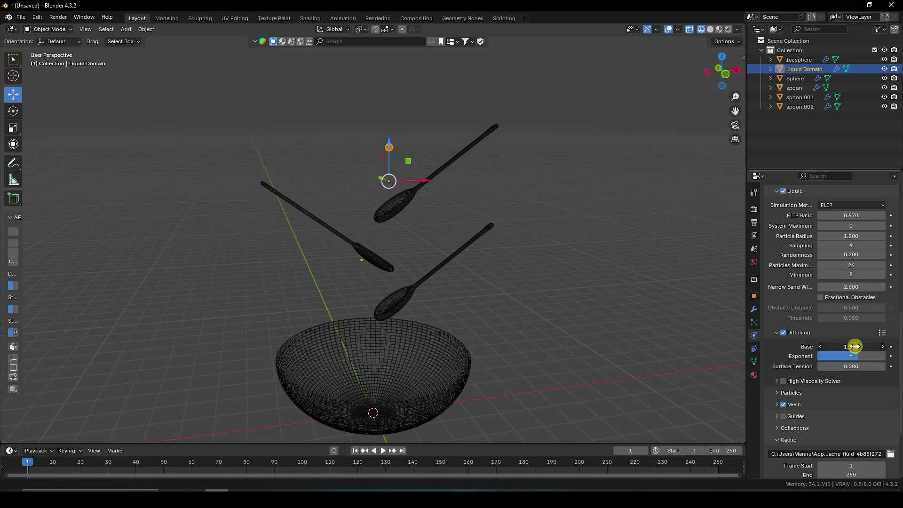
- Set the diffusion Base to 2 and Exponent to 4, and turn on Mesh
left_click(855, 346)
type("2")
left_click(846, 356)
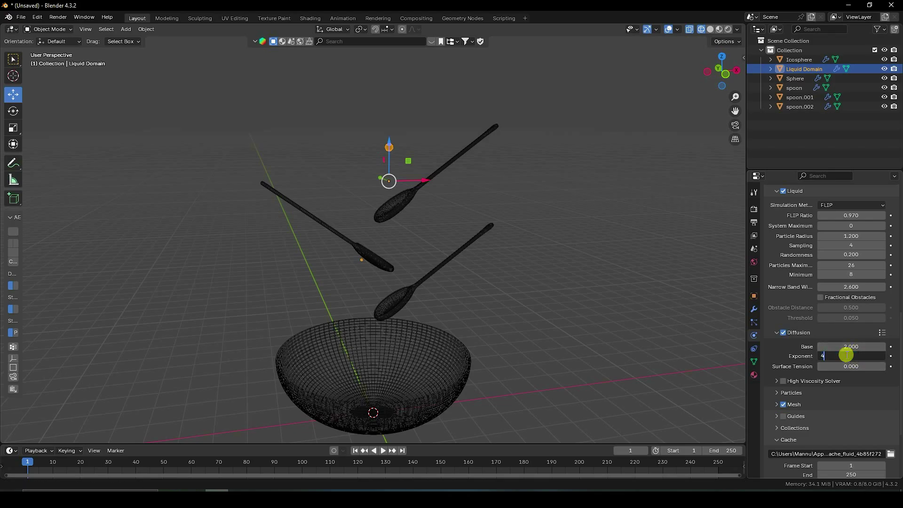
type("4")
key("Return")
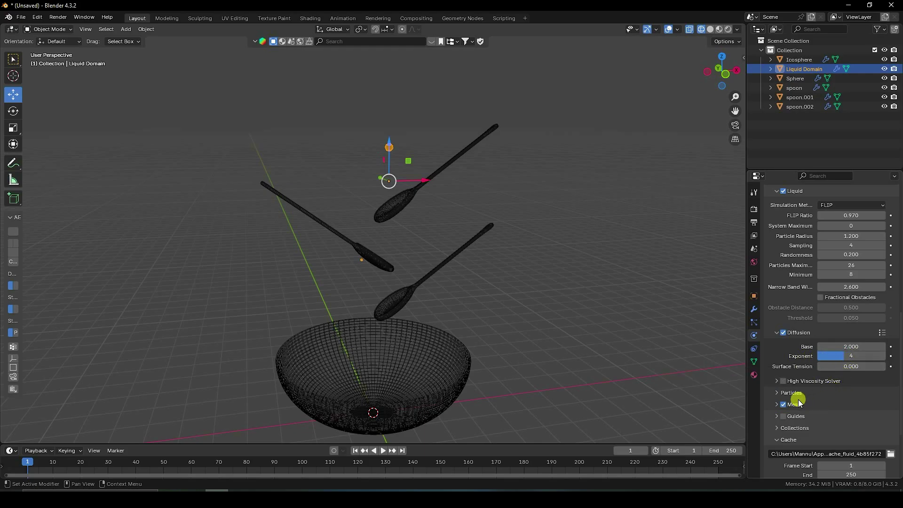
left_click(782, 405)
- Set the liquid mesh's Positive and Negative Smoothing to 2 each
scroll(781, 393, "down", 2)
left_click(776, 367)
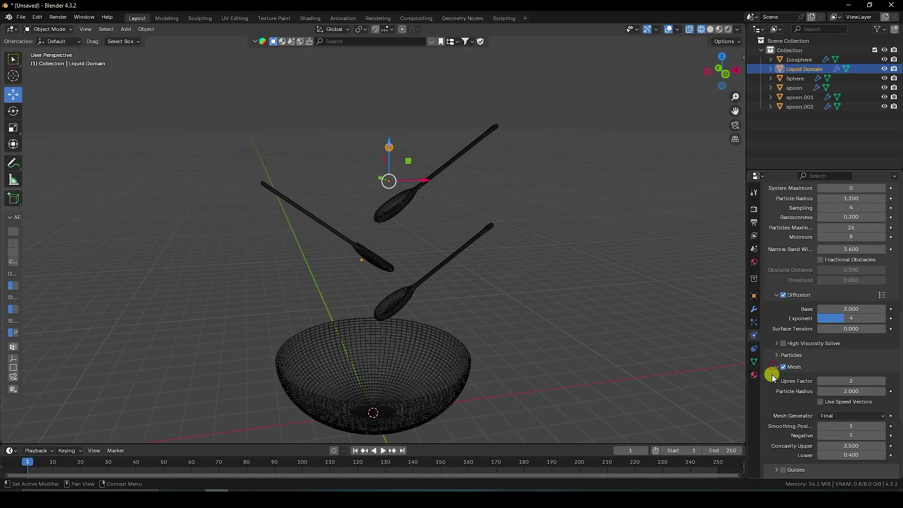
scroll(781, 373, "down", 3)
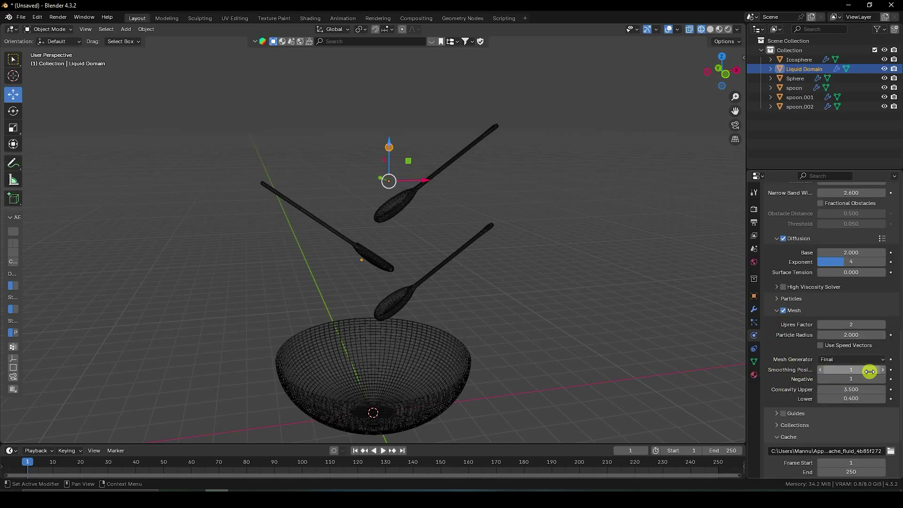
left_click(837, 366)
type("2")
key("Return")
left_click(836, 378)
type("2")
key("Return")
- Change the domain's cache type from Replay to All
scroll(795, 404, "down", 5)
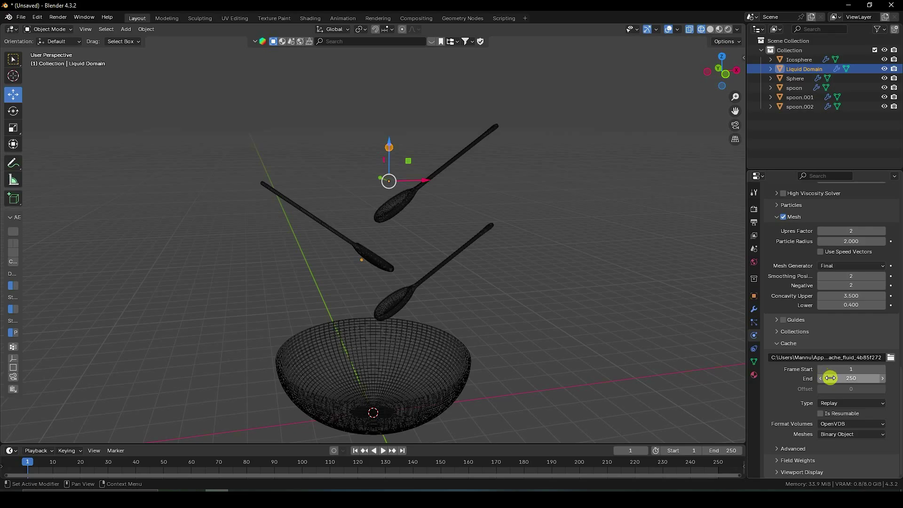
left_click(829, 403)
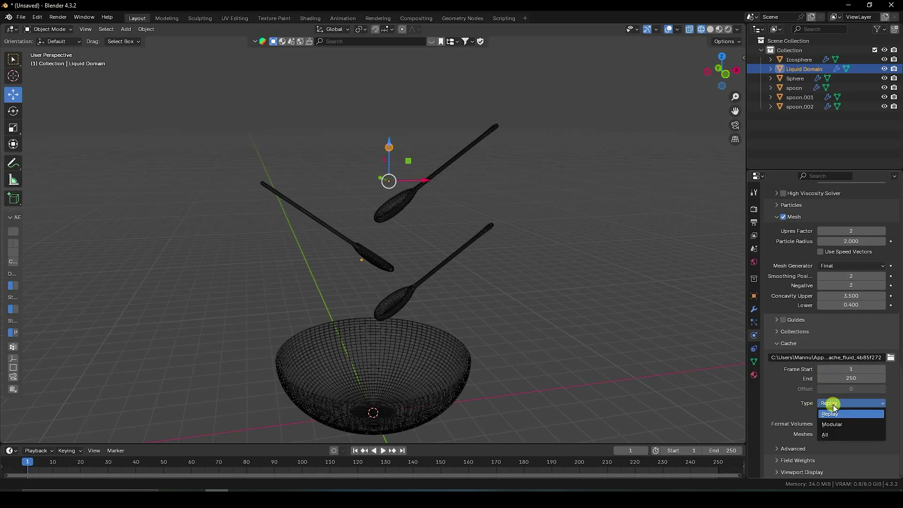
left_click(834, 434)
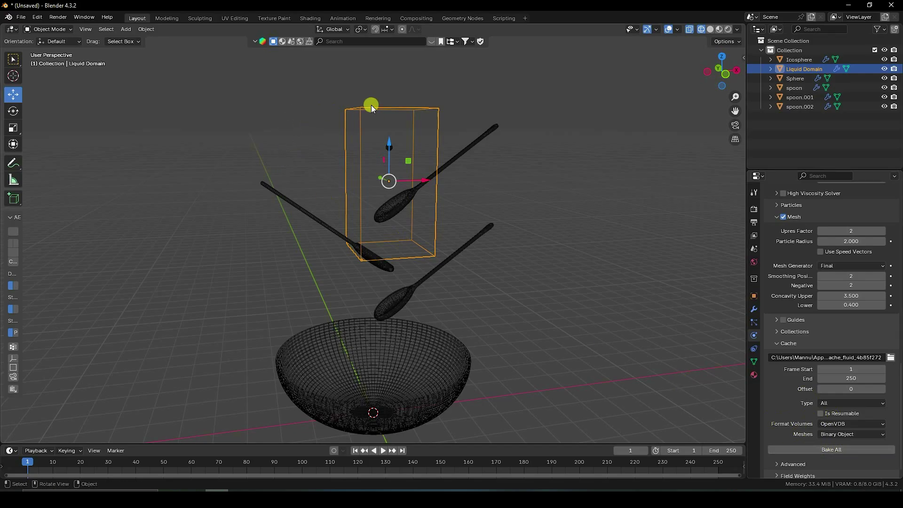
scroll(397, 128, "up", 3)
- Set the Icosphere's flow behavior to Inflow with 10 sampling substeps, then select the Liquid Domain
left_click(399, 87)
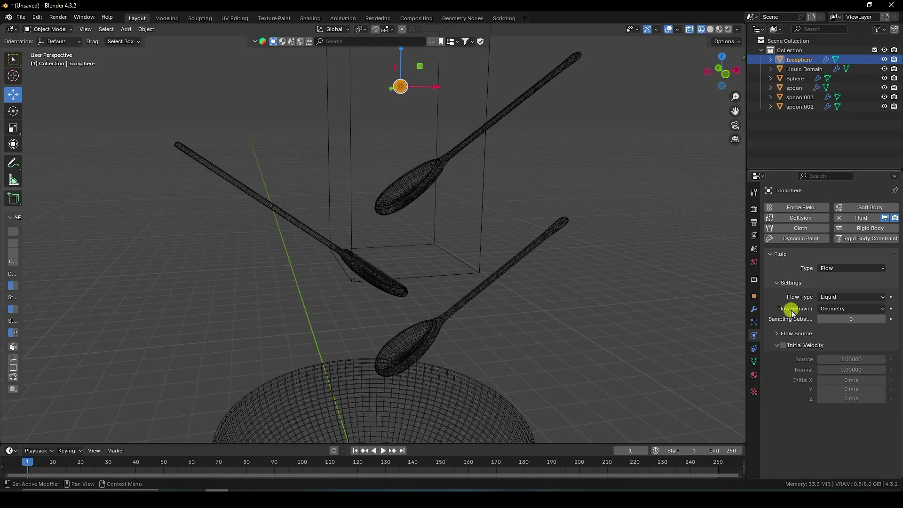
left_click(846, 309)
left_click(830, 320)
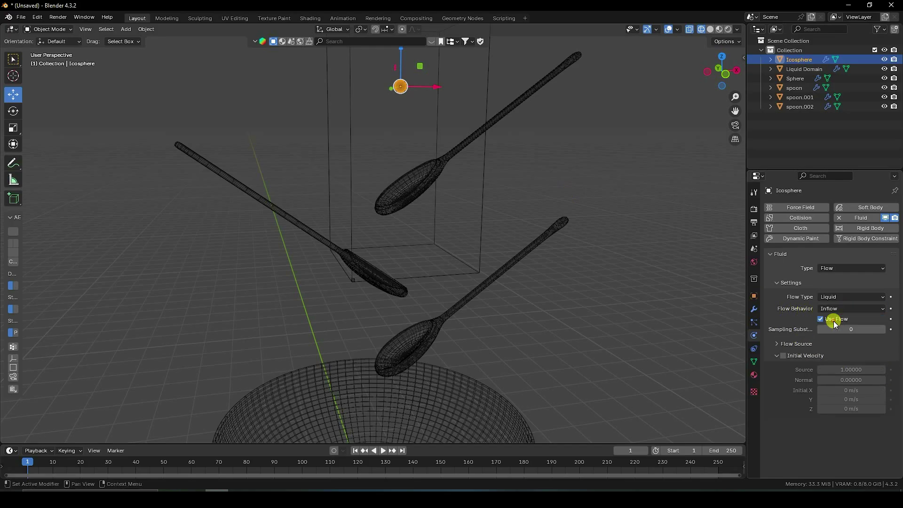
left_click(844, 329)
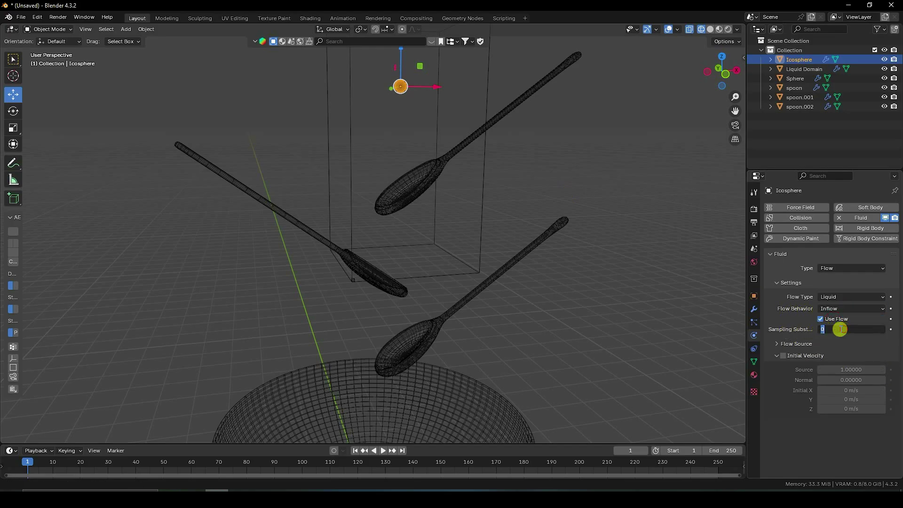
type("10")
key("Return")
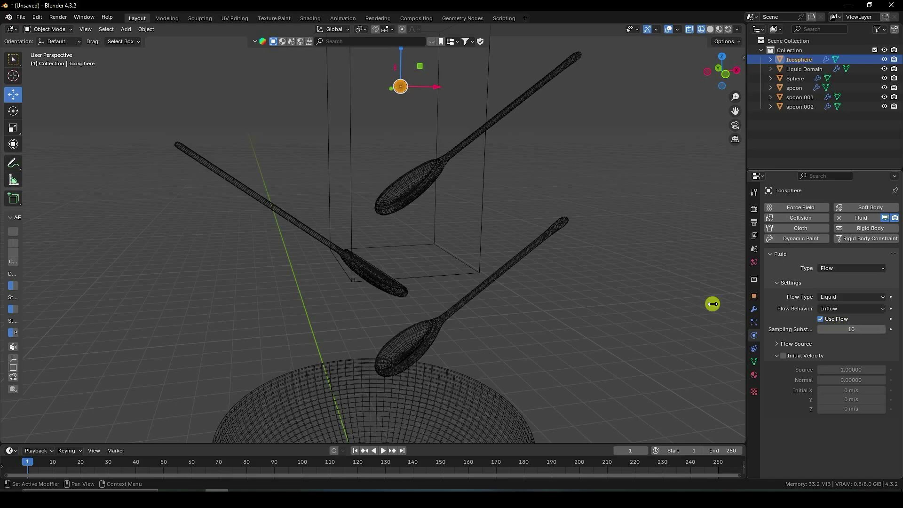
scroll(409, 179, "down", 2)
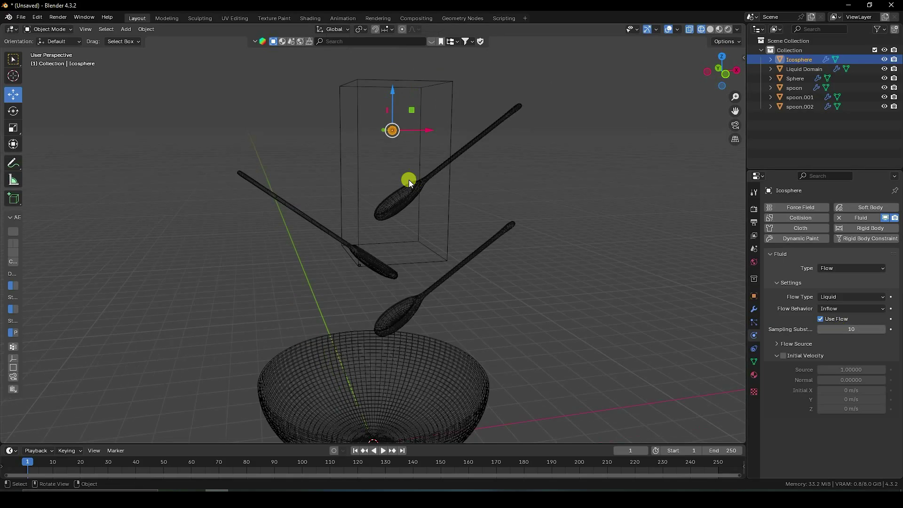
left_click(453, 141)
- From the front view, scale the Liquid Domain to 4 on all axes and lower it around the bowl
key("KP_1")
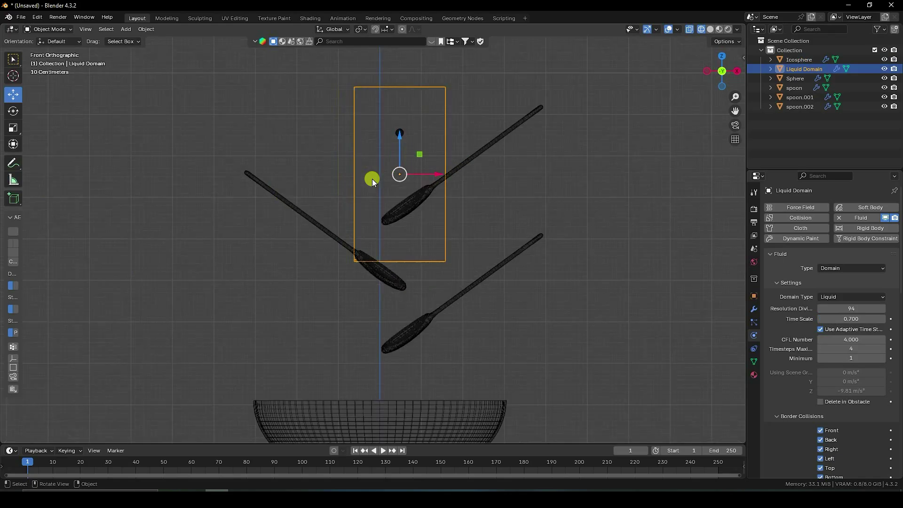
scroll(369, 180, "down", 4)
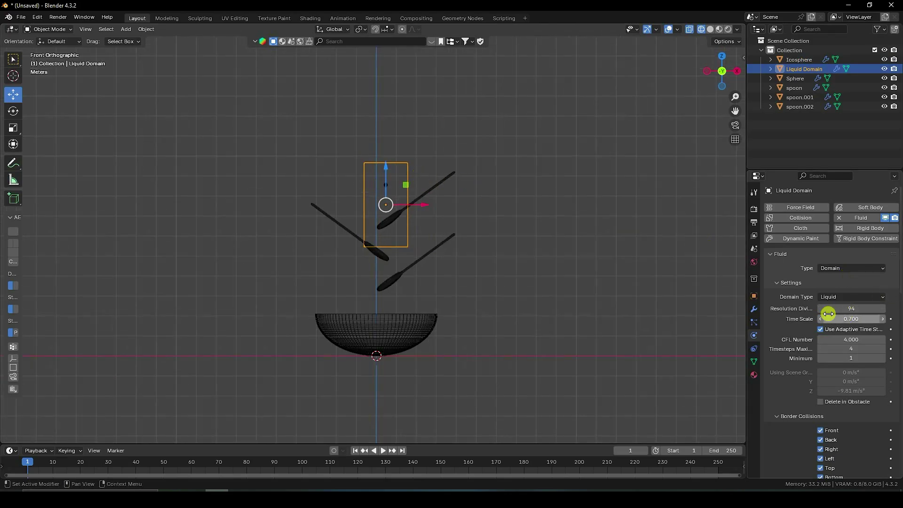
left_click(754, 295)
left_click(859, 312)
type("4")
key("Tab")
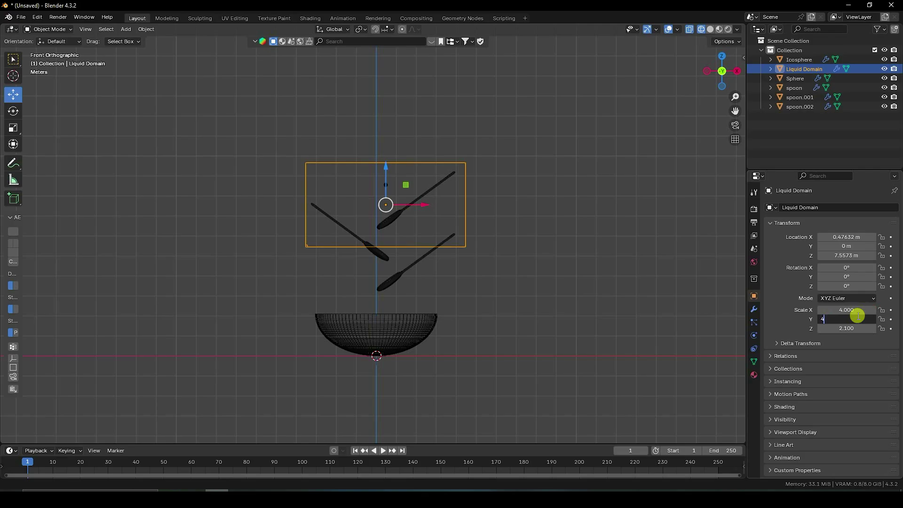
type("4")
key("Return")
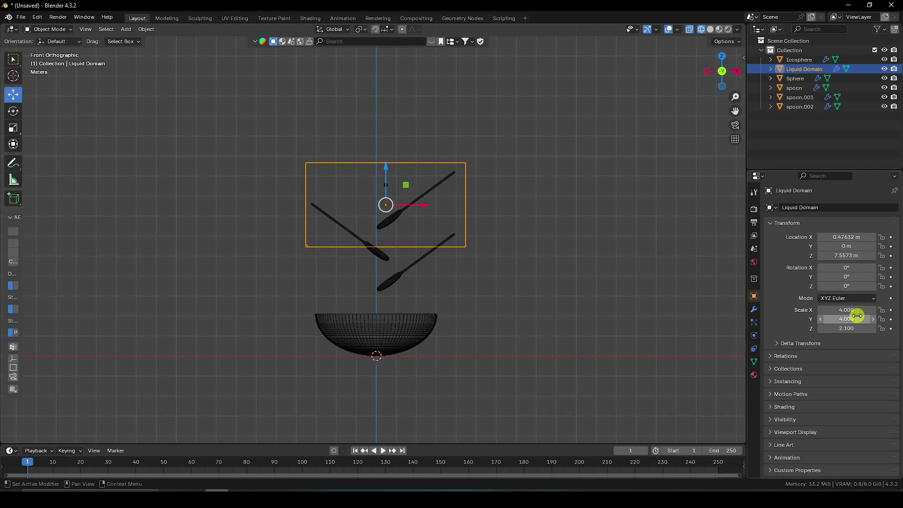
left_click(849, 328)
type("4")
key("Return")
left_click_drag(382, 167, 375, 247)
- Rescale the Liquid Domain to 7 × 7 × 5 and raise it upward
scroll(408, 272, "up", 1)
scroll(407, 271, "up", 1)
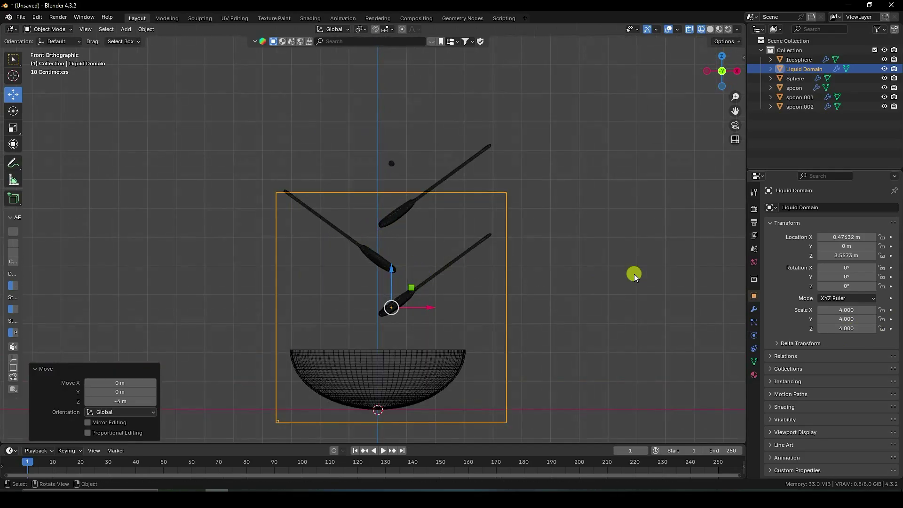
left_click(859, 307)
type("7")
key("Tab")
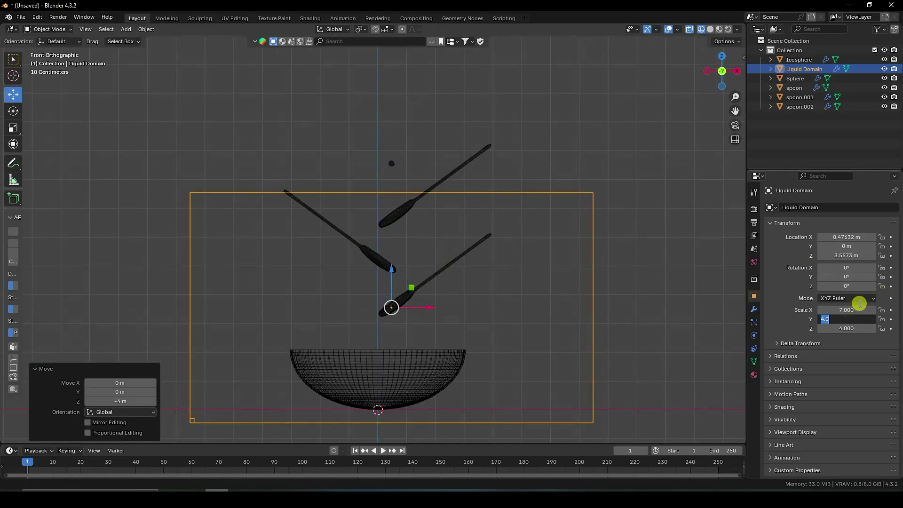
type("7")
key("Tab")
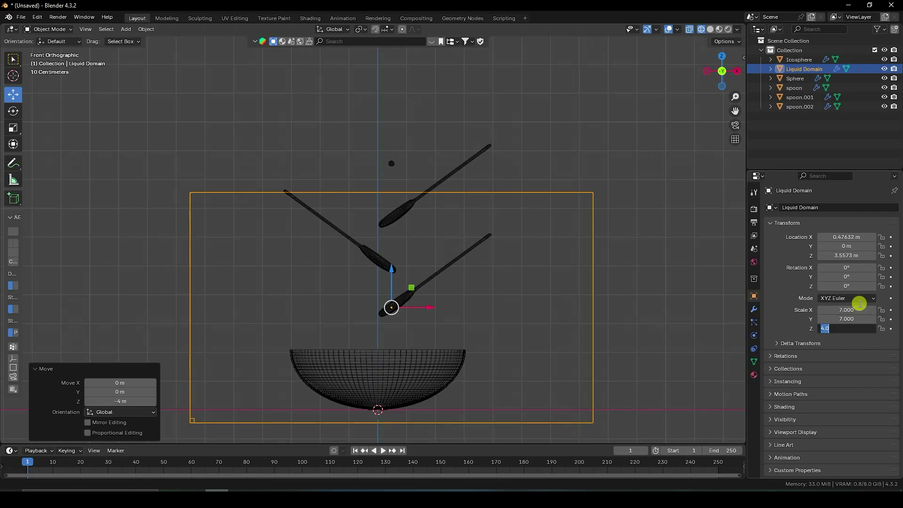
type("5")
key("Return")
scroll(352, 293, "down", 1)
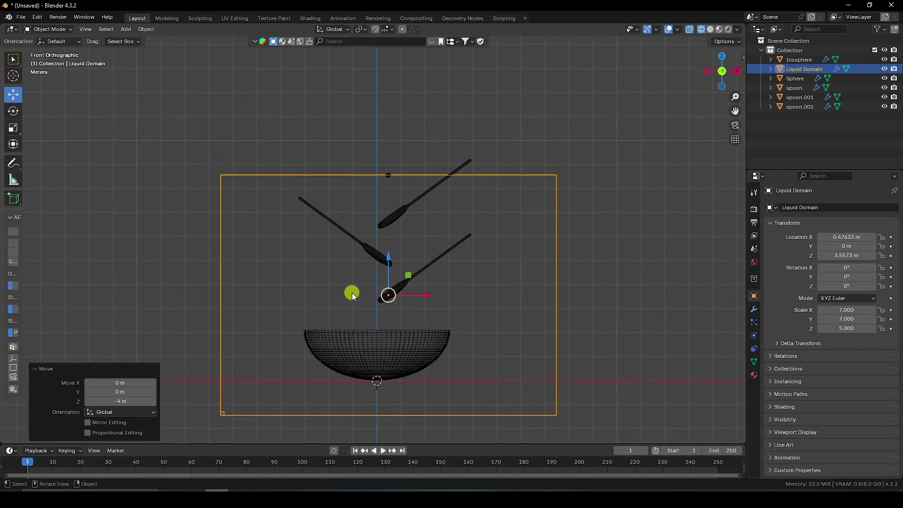
left_click_drag(387, 258, 385, 227)
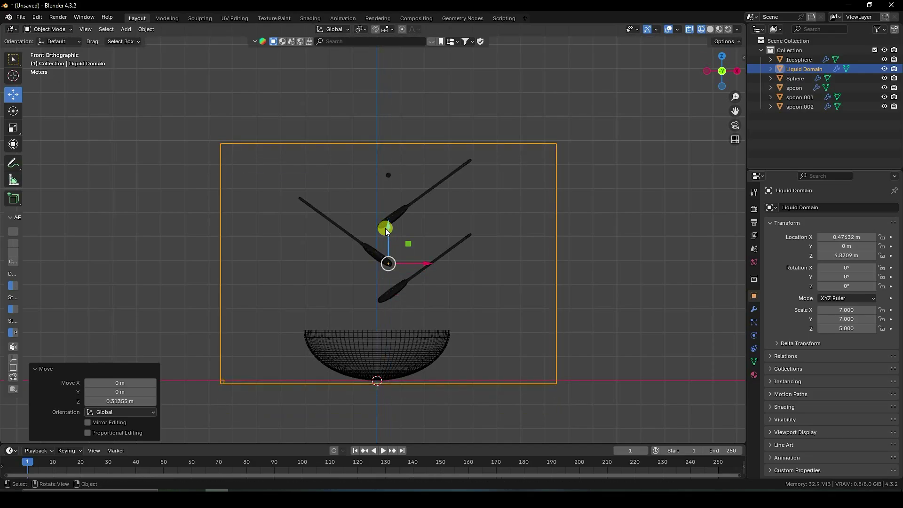
- Fine-tune the domain's Location Z to 4.8519 m so its bottom sits just beneath the bowl
scroll(300, 334, "up", 8)
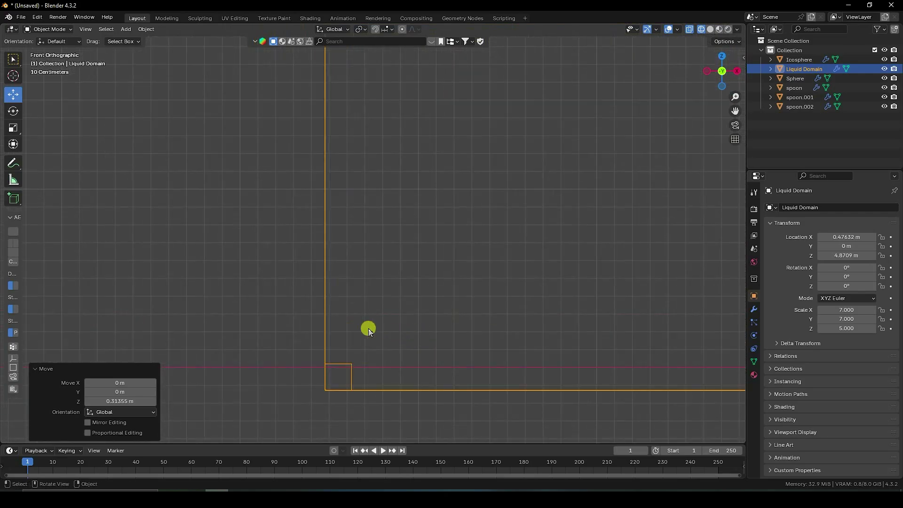
scroll(335, 372, "up", 2)
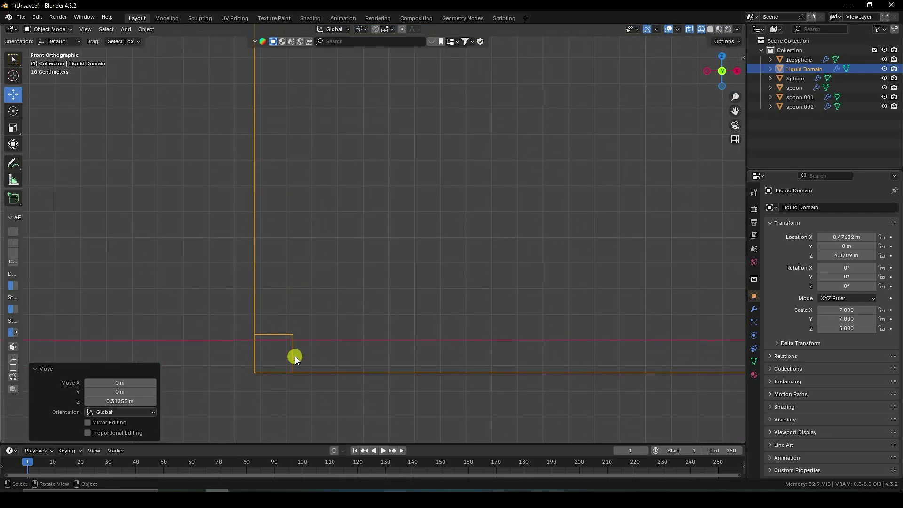
scroll(259, 332, "down", 5)
scroll(329, 272, "up", 3)
scroll(425, 259, "down", 2)
middle_click_drag(425, 259, 468, 261, "shift")
scroll(470, 284, "down", 3)
left_click_drag(442, 146, 445, 148)
scroll(378, 436, "up", 1)
scroll(378, 437, "up", 4)
middle_click_drag(411, 363, 397, 250, "shift")
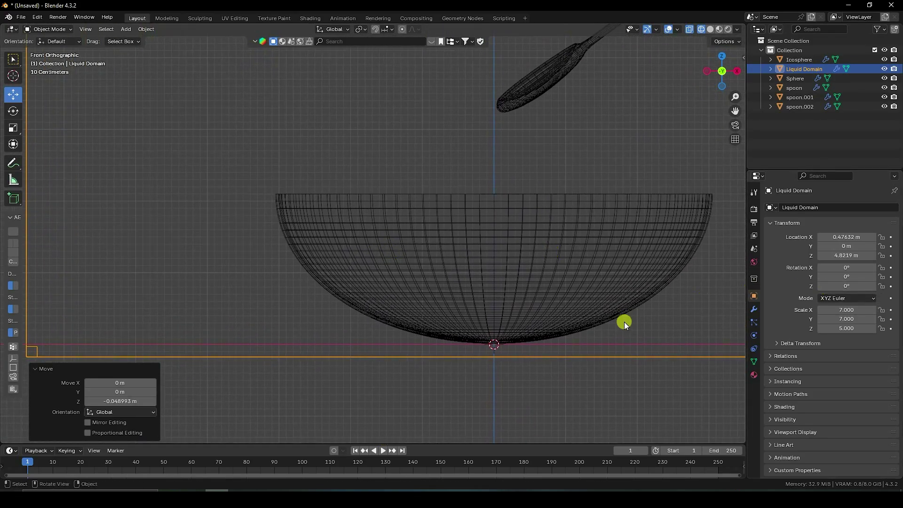
left_click_drag(847, 255, 816, 266)
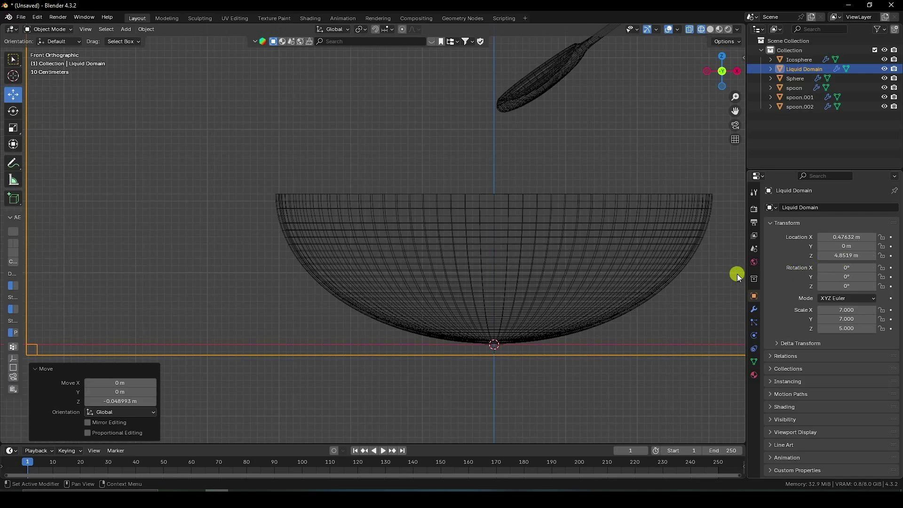
scroll(472, 254, "down", 5)
middle_click_drag(472, 254, 423, 199)
- Add a mesh Plane and scale it up twice to 18.617 as a ground surface
left_click(126, 28)
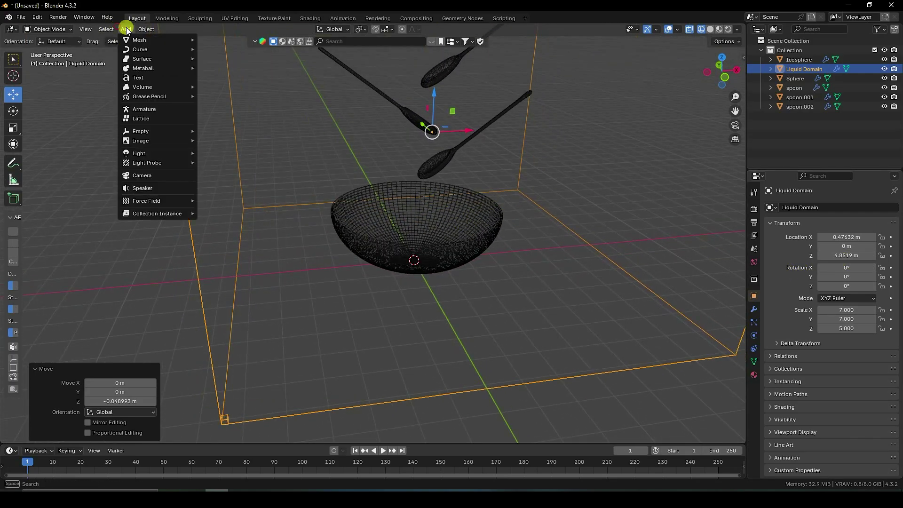
mouse_move(193, 39)
left_click(227, 38)
scroll(617, 293, "down", 1)
key("s")
left_click(621, 247)
key("s")
left_click(58, 278)
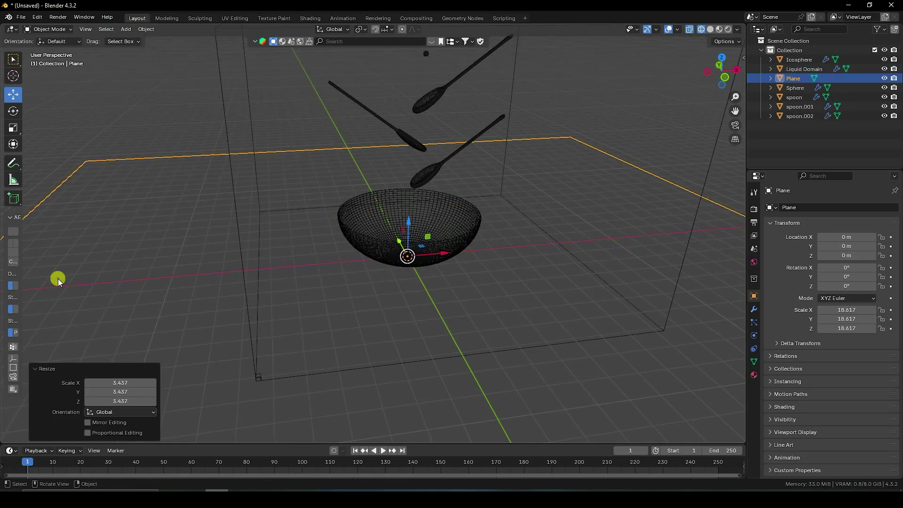
- Select the Liquid Domain and show its Physics fluid settings
scroll(447, 290, "down", 4)
scroll(437, 219, "up", 6)
middle_click_drag(497, 218, 443, 278)
scroll(455, 264, "down", 5)
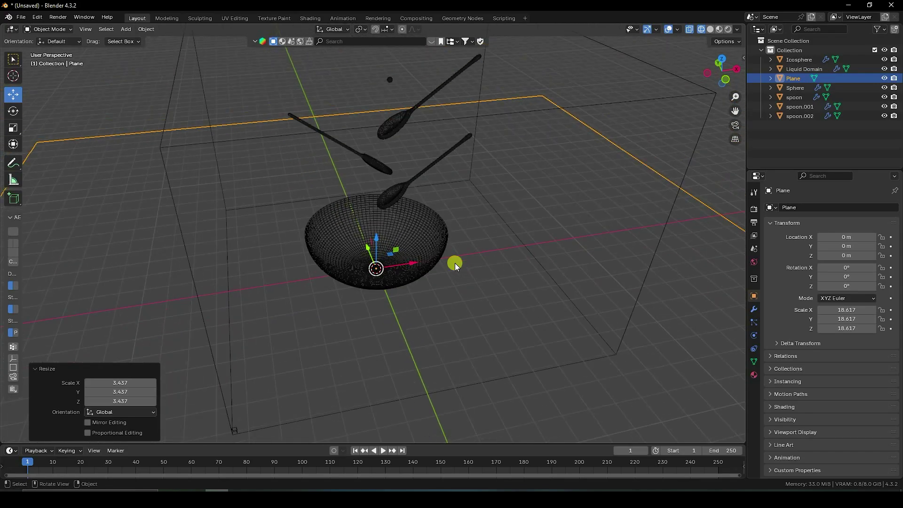
middle_click_drag(467, 231, 466, 212)
left_click(803, 69)
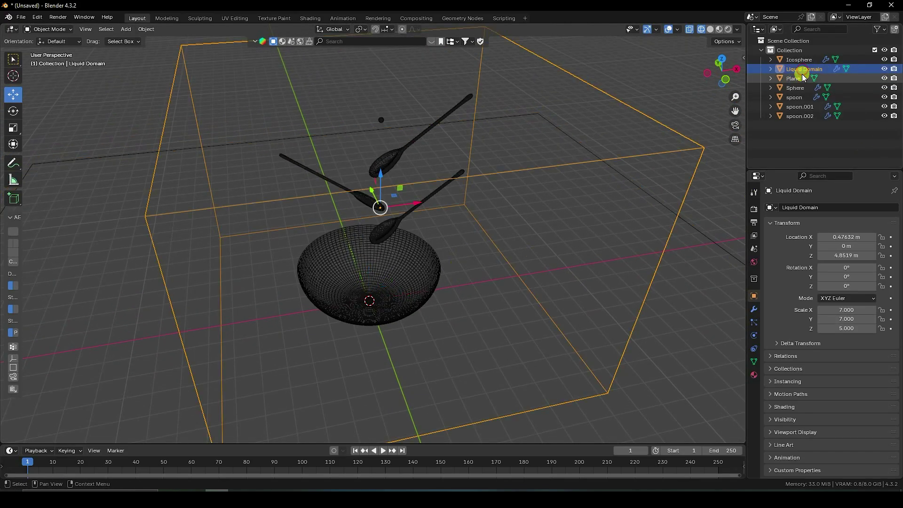
left_click(754, 335)
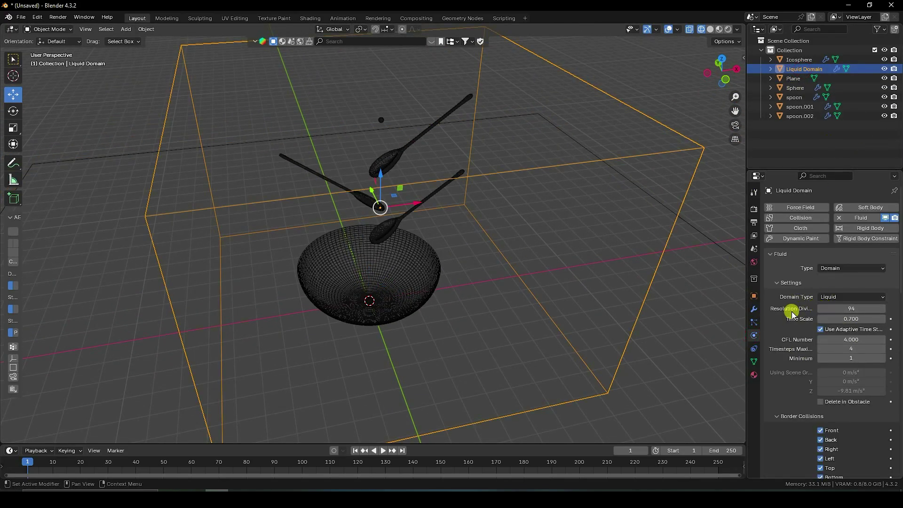
scroll(799, 313, "down", 15)
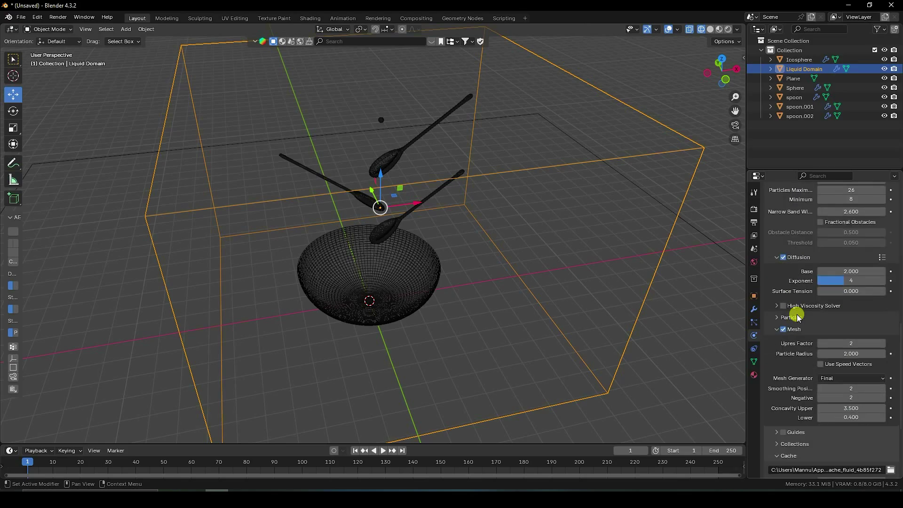
- Set the fluid cache End frame to 150 and Bake All the liquid simulation
left_click(847, 362)
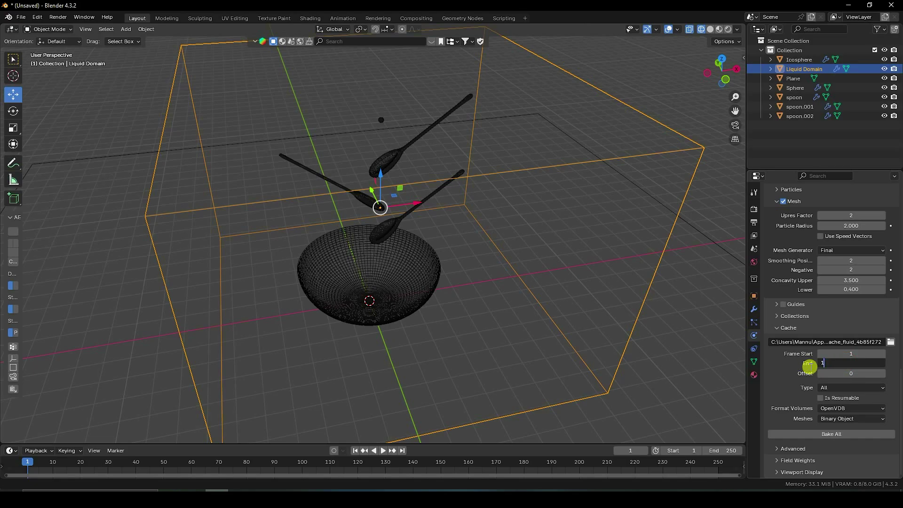
key("Return")
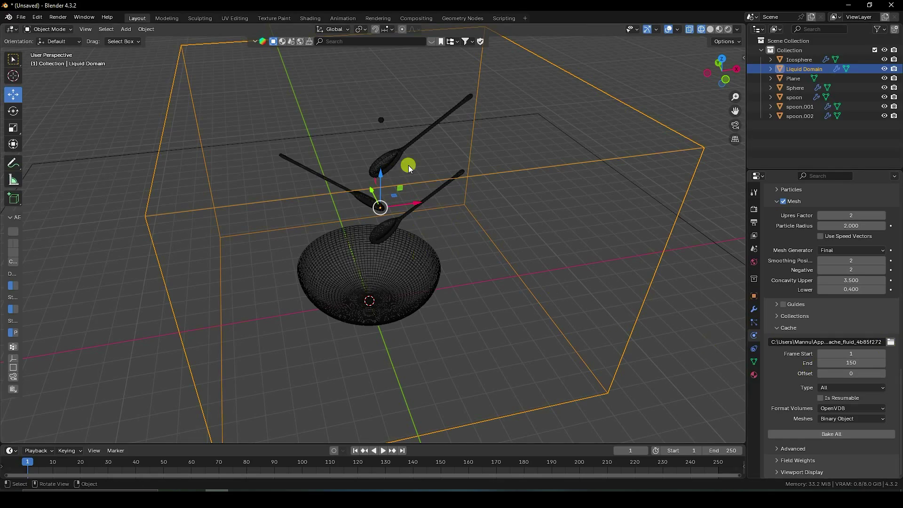
left_click(847, 435)
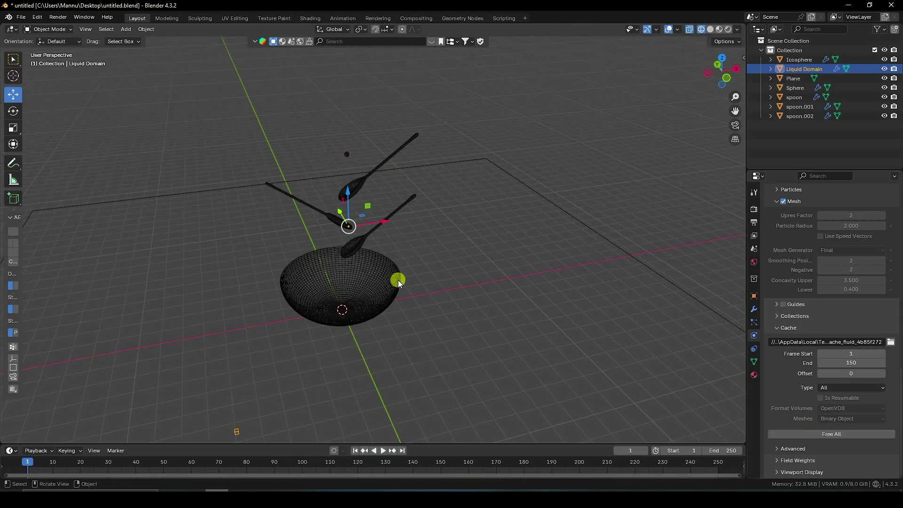
- Play the baked liquid, orbit around the pour into the bowl, then stop and return to frame 1
middle_click_drag(398, 280, 376, 268)
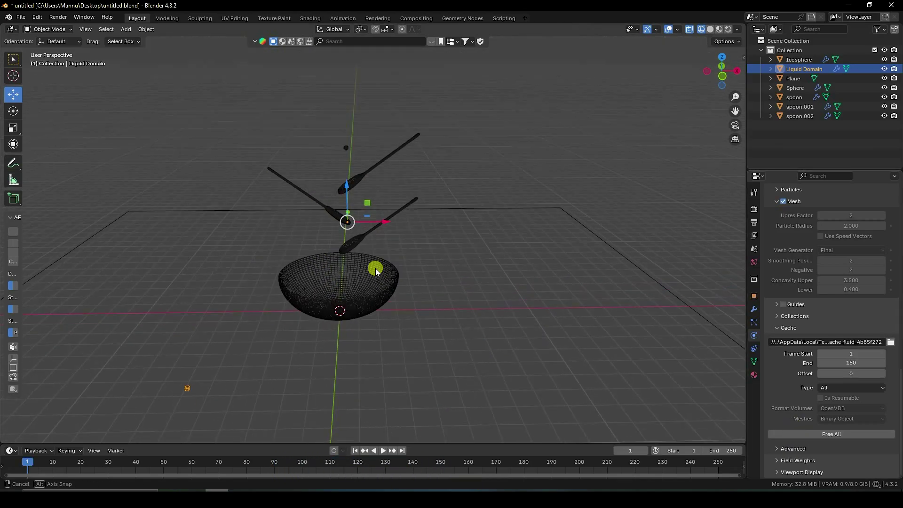
scroll(375, 268, "up", 3)
scroll(370, 353, "up", 1)
left_click(383, 451)
scroll(379, 72, "up", 3)
middle_click_drag(380, 73, 400, 163)
middle_click_drag(397, 231, 409, 245)
scroll(430, 269, "down", 3)
middle_click_drag(426, 285, 417, 255, "shift")
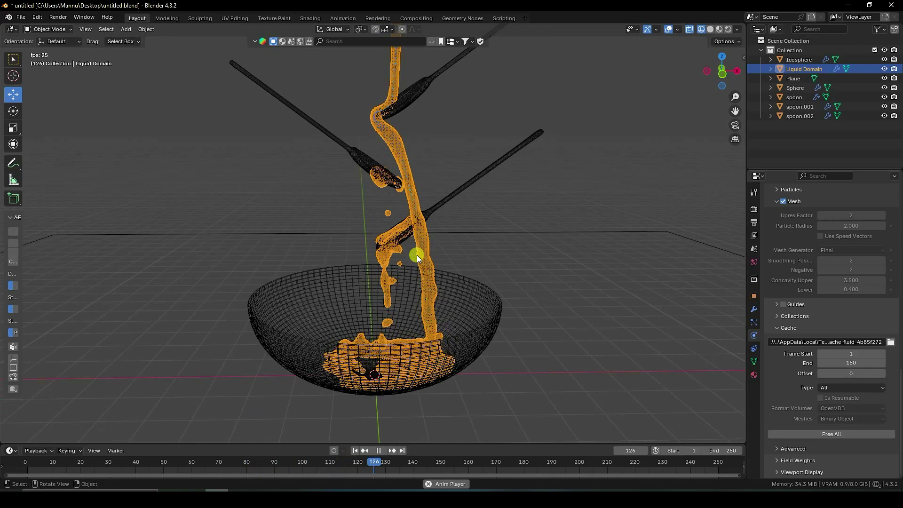
scroll(414, 235, "up", 2)
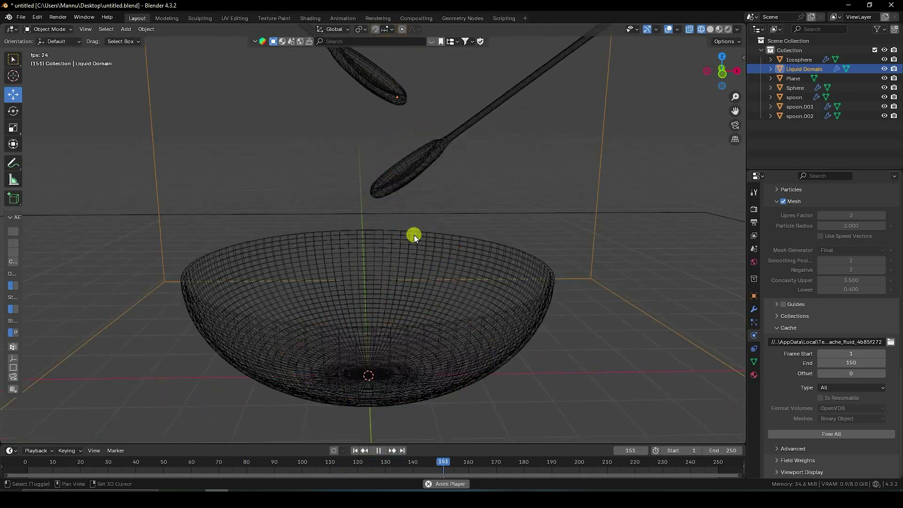
left_click(379, 451)
left_click(356, 451)
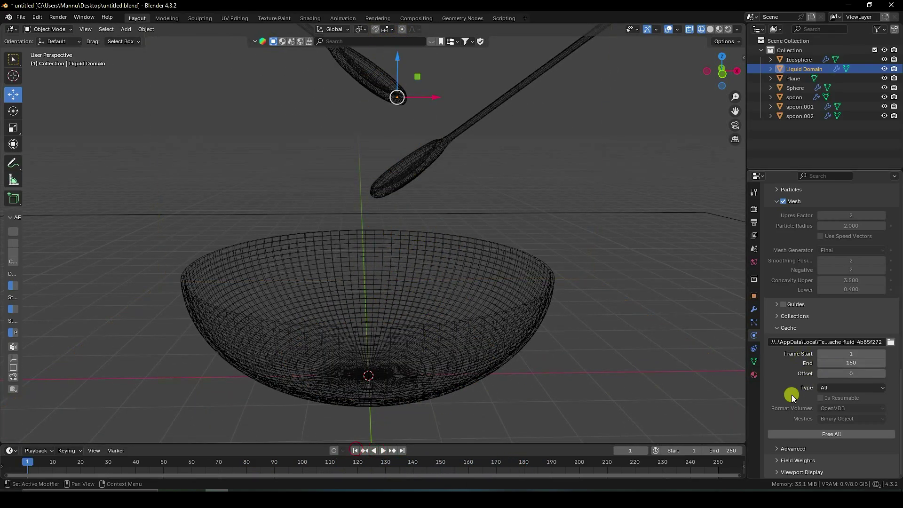
- Adjust the resolution divisions value, then replay and inspect the pour from side and front
scroll(842, 381, "up", 6)
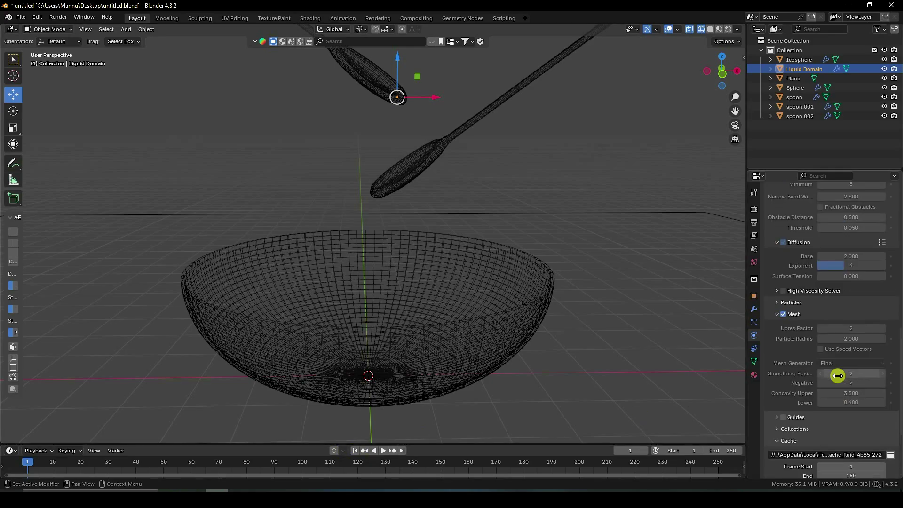
scroll(838, 375, "up", 15)
left_click(856, 310)
middle_click_drag(710, 418, 380, 170)
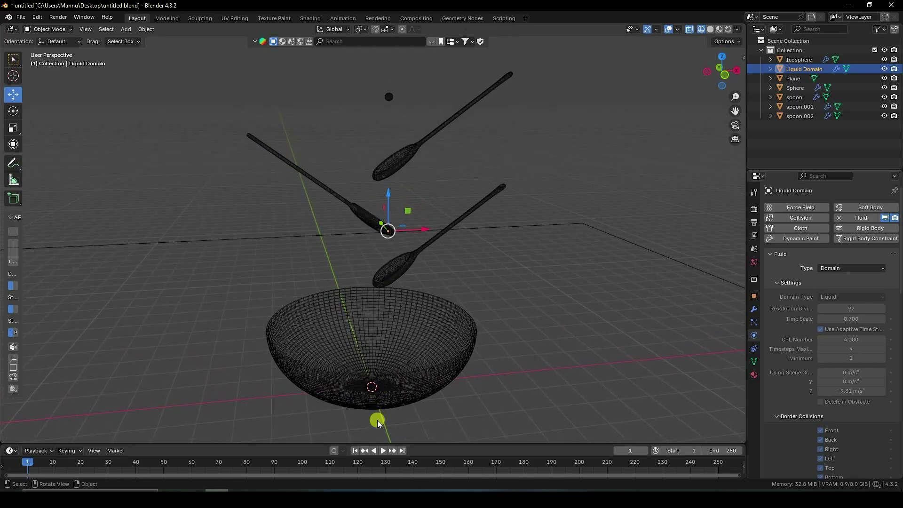
left_click(383, 451)
scroll(358, 203, "up", 4)
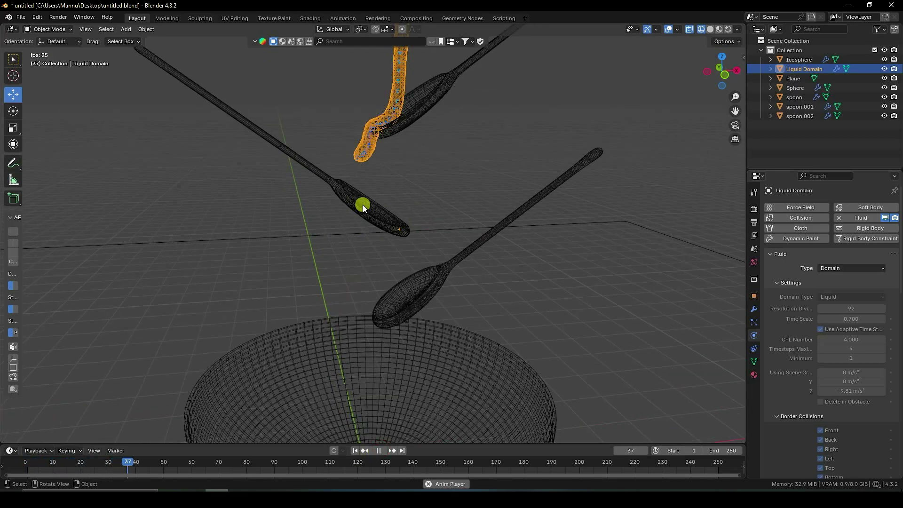
scroll(405, 204, "up", 2)
middle_click_drag(405, 204, 394, 261)
scroll(403, 284, "down", 3)
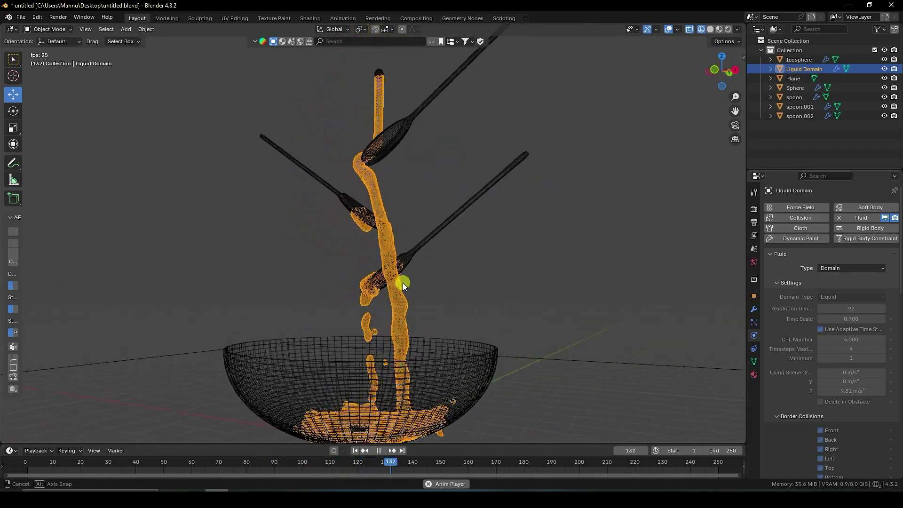
middle_click_drag(427, 294, 408, 408)
left_click(378, 451)
- Light the world with the artist_workshop_4k.exr Environment Texture at strength 1.2
left_click(355, 450)
left_click(755, 263)
left_click(833, 271)
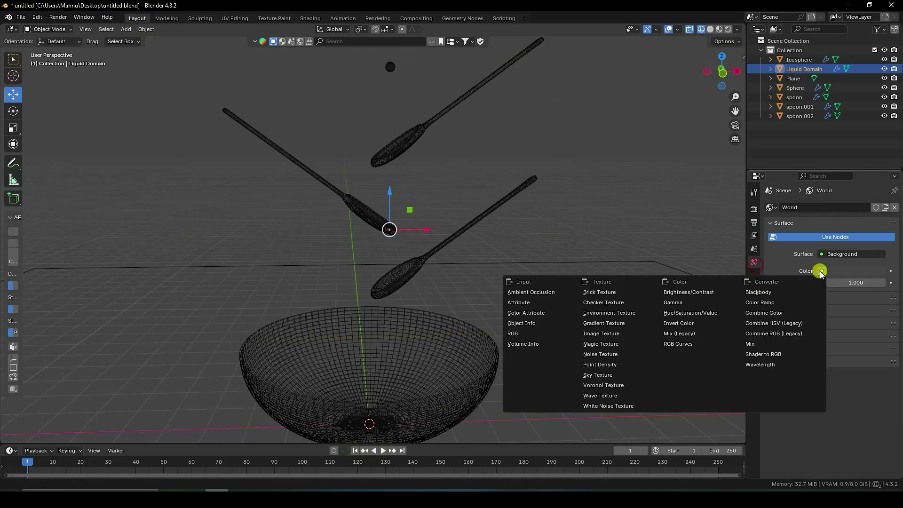
left_click(621, 313)
left_click(867, 283)
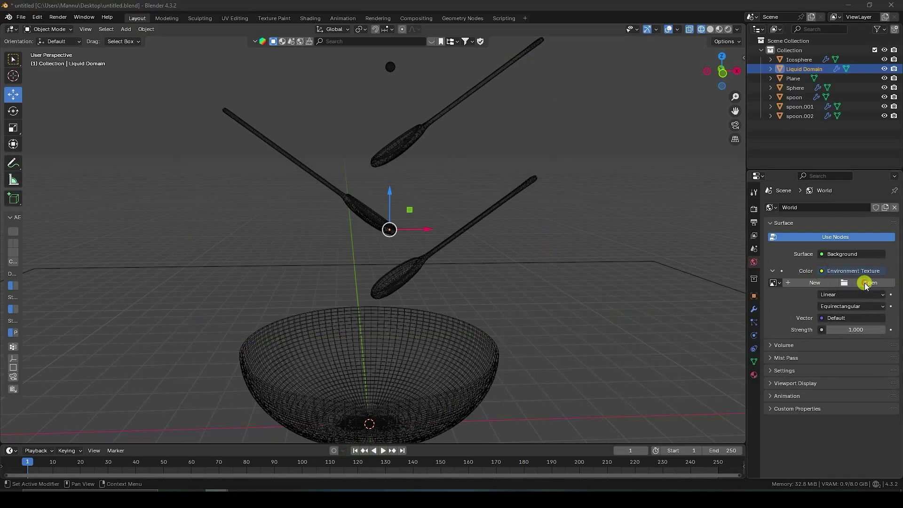
left_click(484, 149)
left_click(626, 393)
left_click(850, 365)
key("Return")
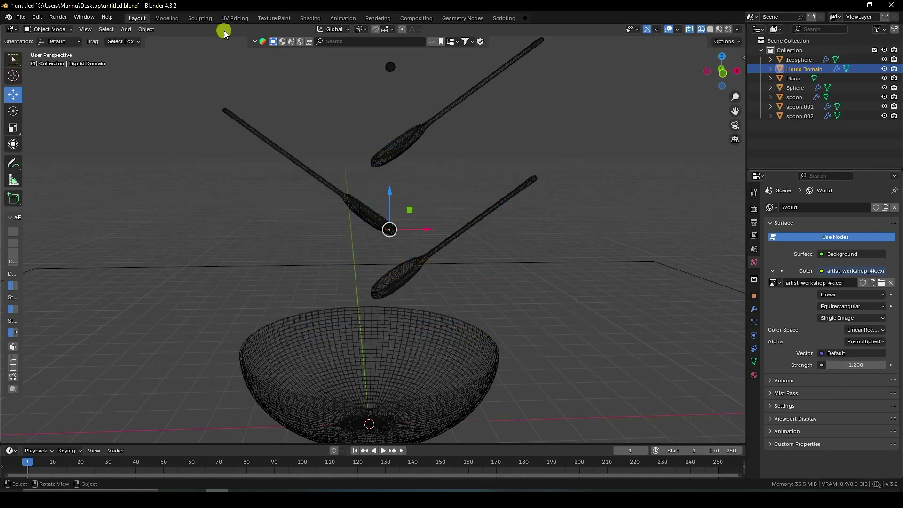
left_click(125, 29)
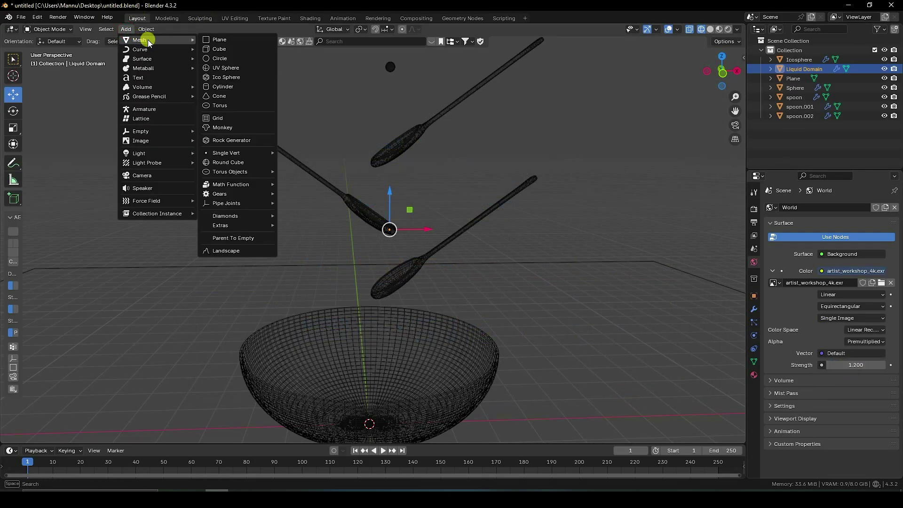
- Add an Area light high above the bowl with 200 W power and 5 m size
mouse_move(212, 149)
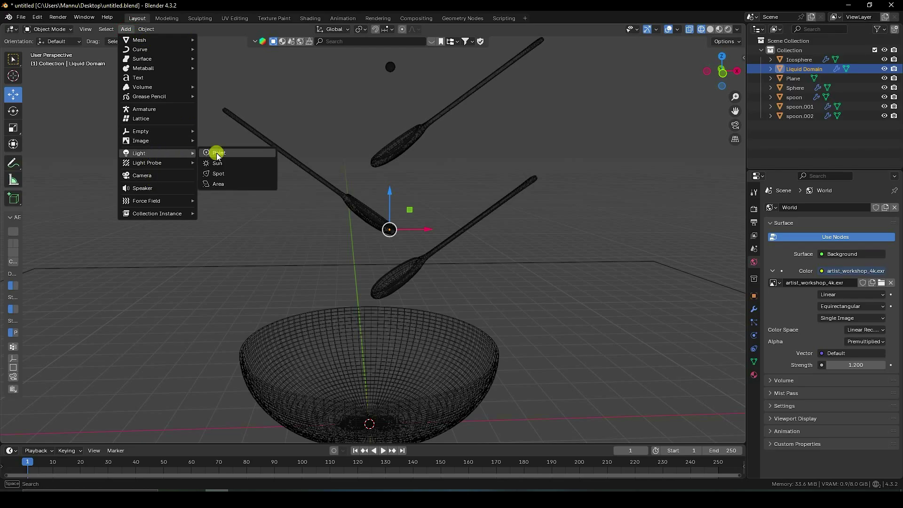
left_click(234, 181)
scroll(402, 288, "down", 3)
left_click_drag(372, 289, 372, 64)
left_click(754, 335)
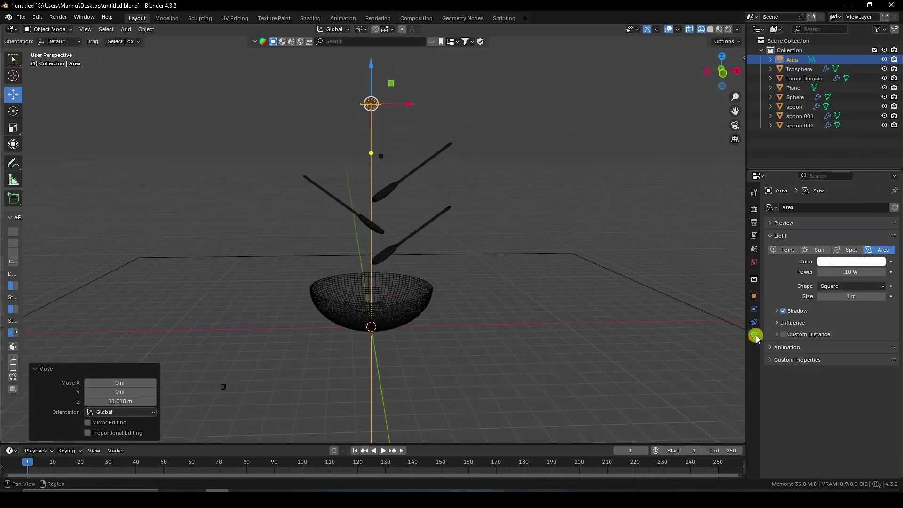
left_click(849, 272)
type("2")
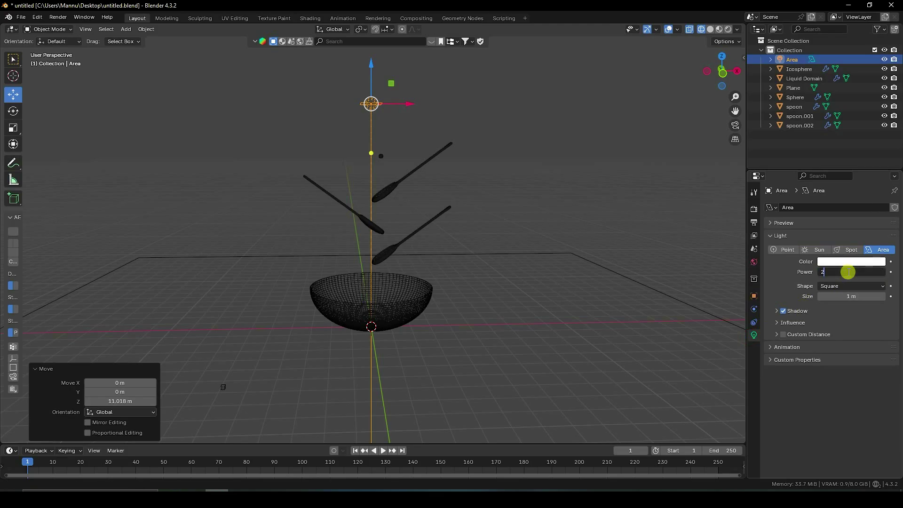
type("00")
key("Return")
left_click(847, 296)
type("5")
key("Return")
- Set rendering to Cycles on GPU Compute with 256 max samples
left_click(754, 208)
left_click(832, 208)
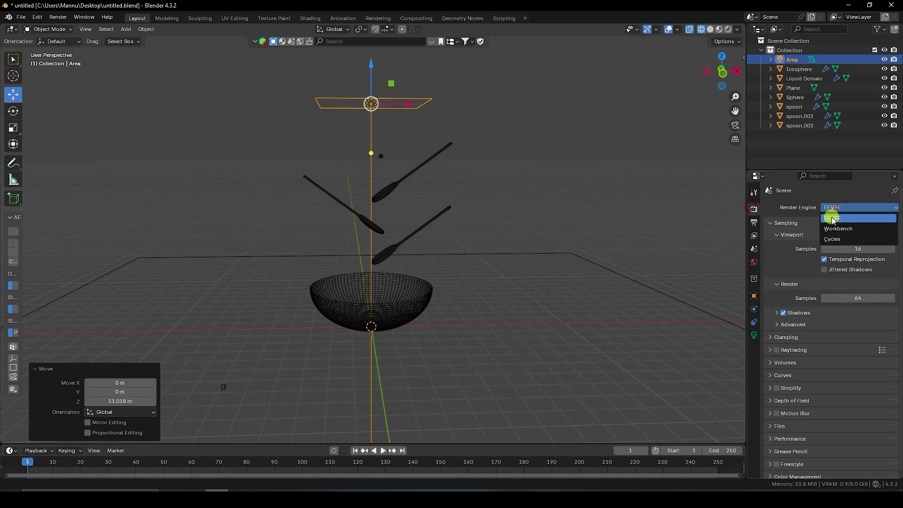
left_click(833, 239)
left_click(834, 231)
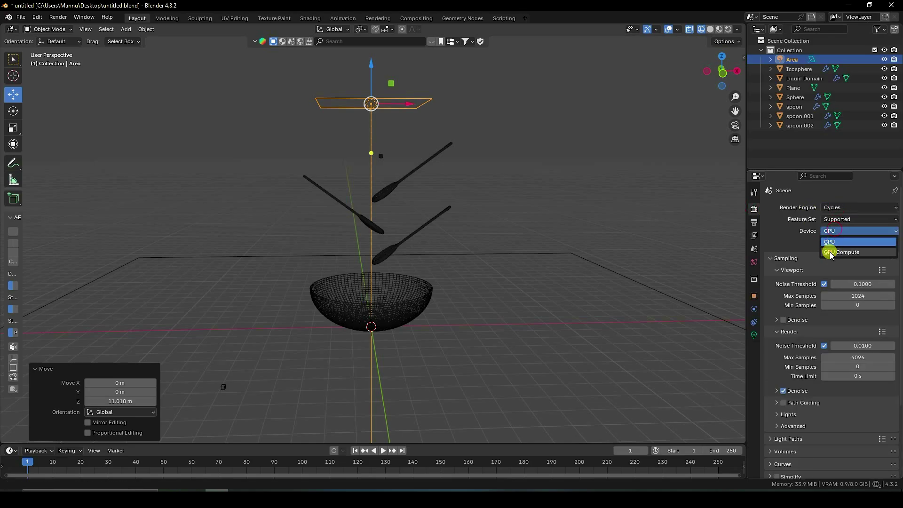
left_click(831, 253)
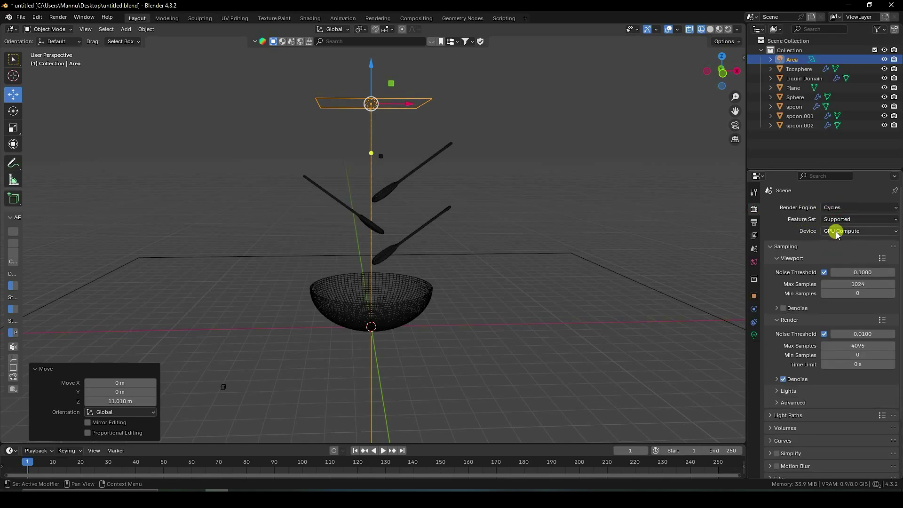
left_click(852, 348)
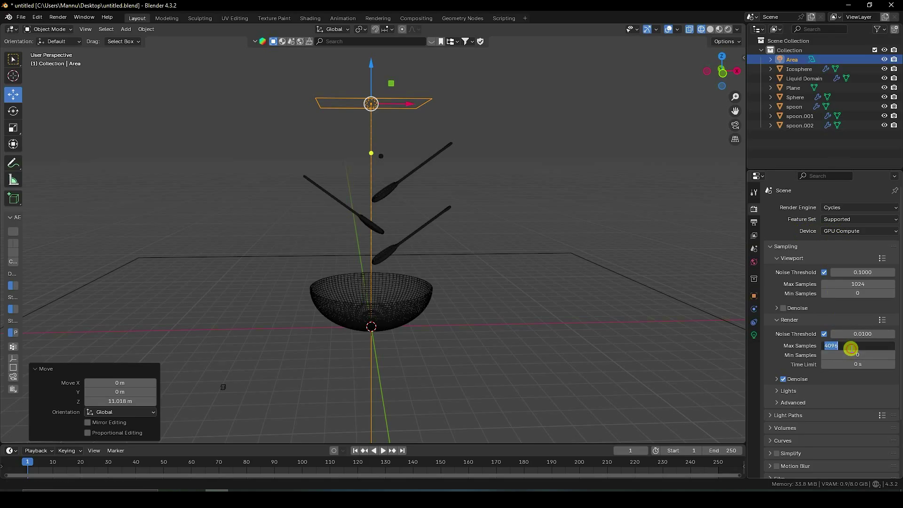
key("Return")
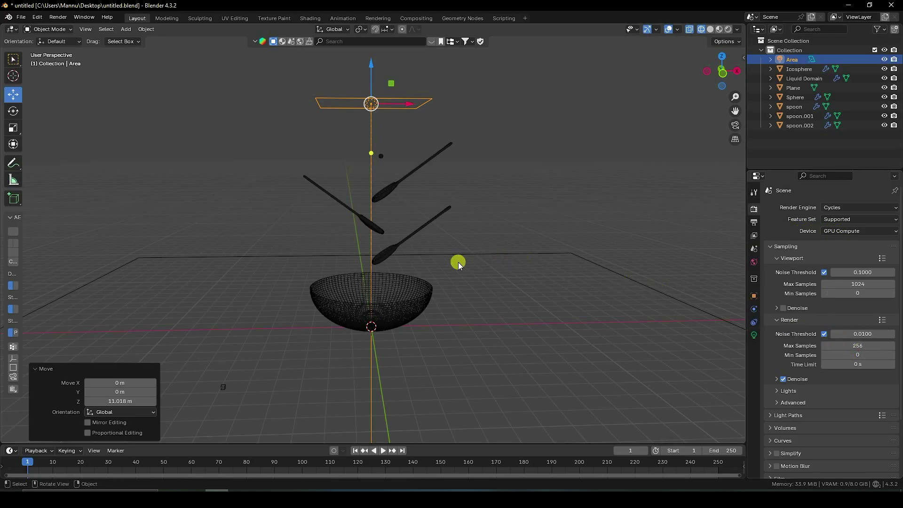
middle_click_drag(458, 262, 492, 284)
- Add a camera and use Camera to View to frame the bowl and spoons head-on
left_click(125, 29)
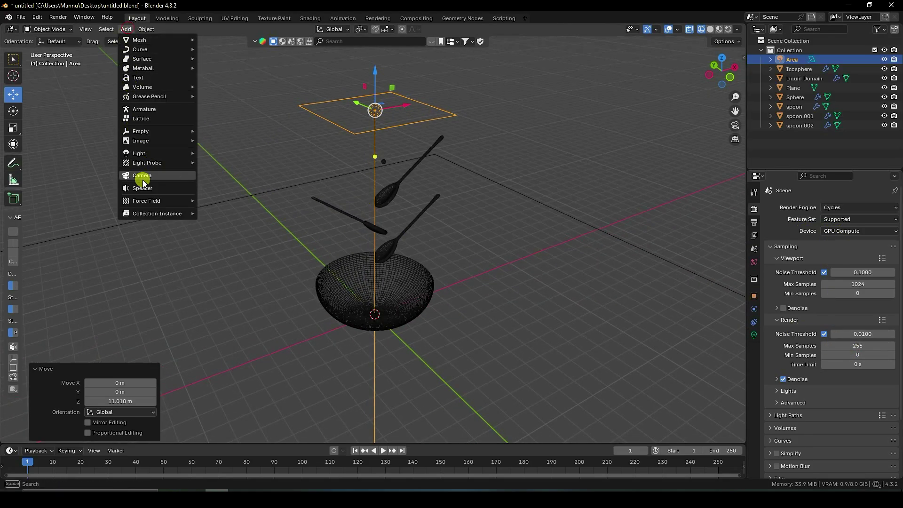
left_click(171, 175)
key("ctrl+KP_0")
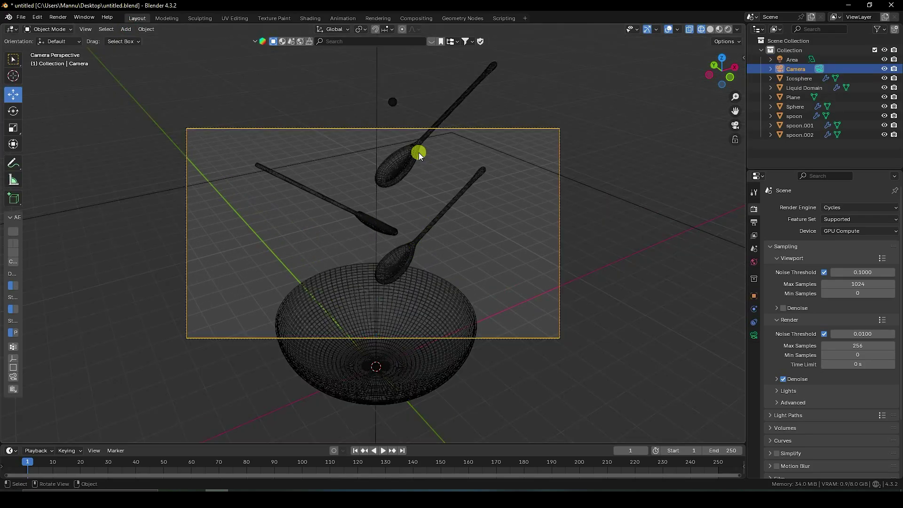
left_click(743, 57)
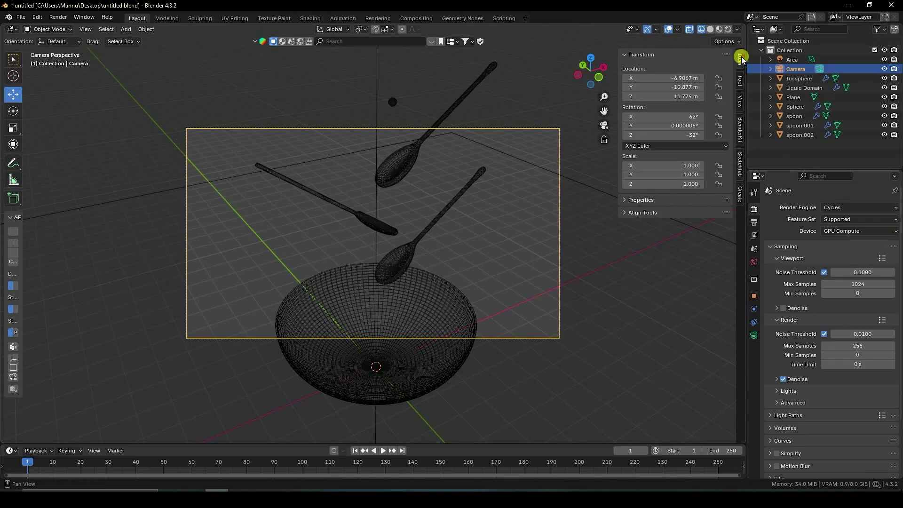
left_click(741, 100)
left_click(671, 182)
middle_click_drag(388, 228, 381, 205)
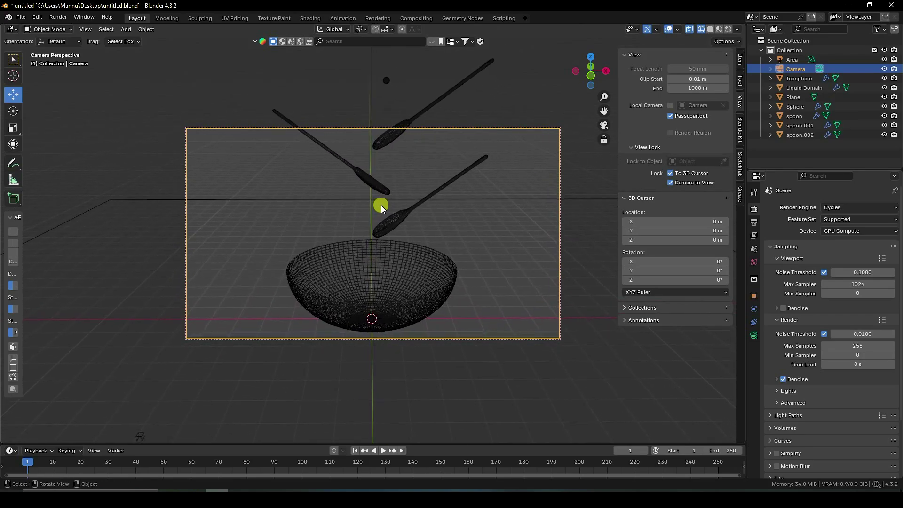
scroll(381, 206, "down", 1)
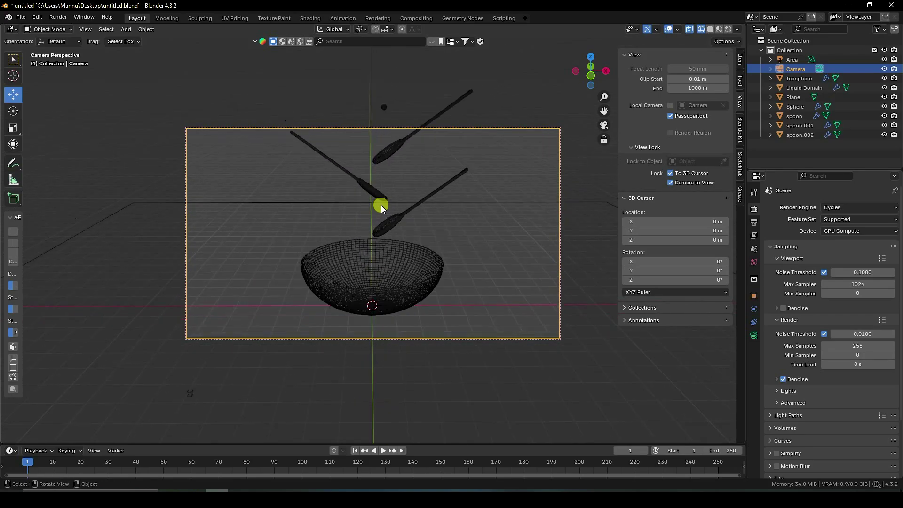
left_click(670, 183)
middle_click_drag(397, 204, 258, 198)
- In Edit Mode, extrude the floor plane's back edge upward into a wall
left_click(259, 198)
left_click(65, 29)
left_click(51, 51)
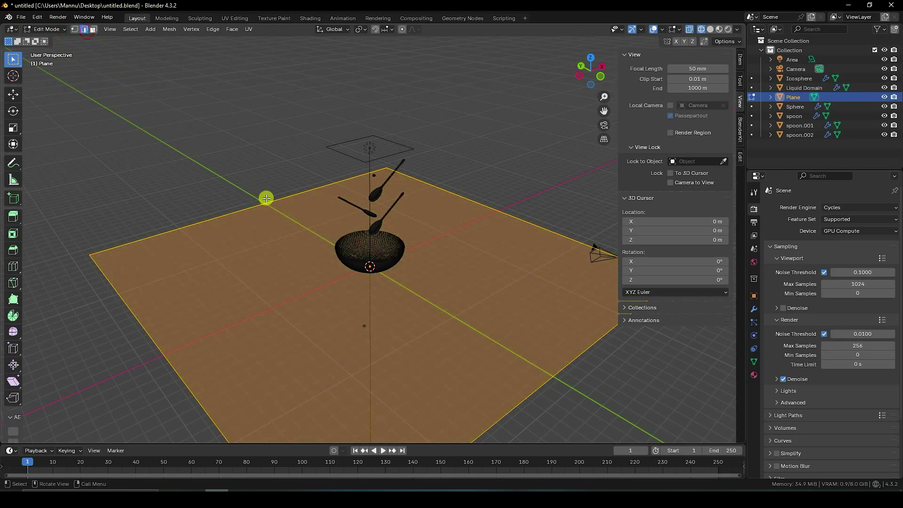
left_click(277, 201)
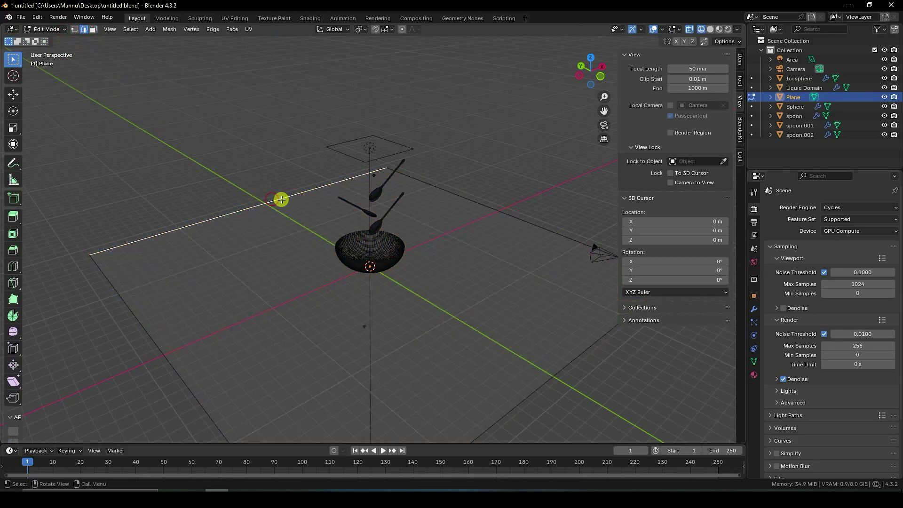
key("e")
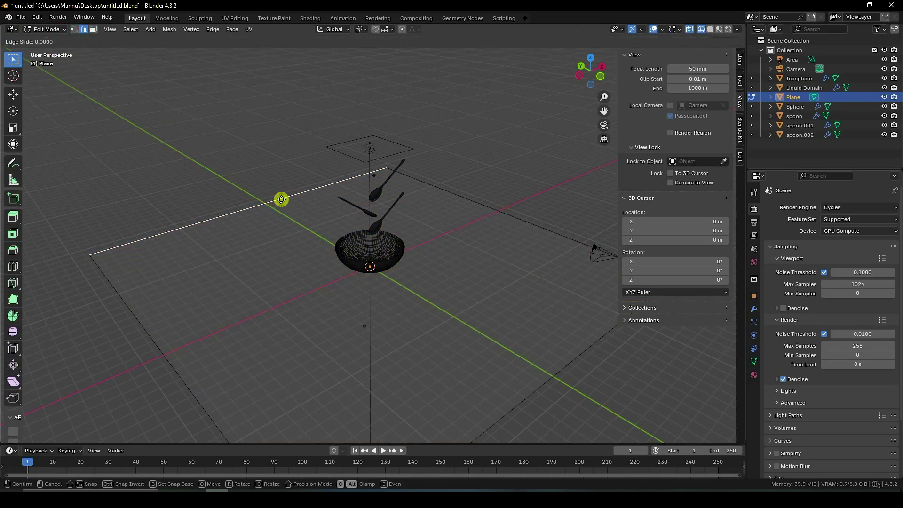
right_click(280, 200)
left_click(15, 96)
left_click_drag(262, 172, 285, 381)
scroll(318, 343, "down", 3)
left_click_drag(297, 42, 292, 64)
- Round the wall-floor corner with a Bevel modifier of 0.2 m and 50 segments
left_click(282, 224)
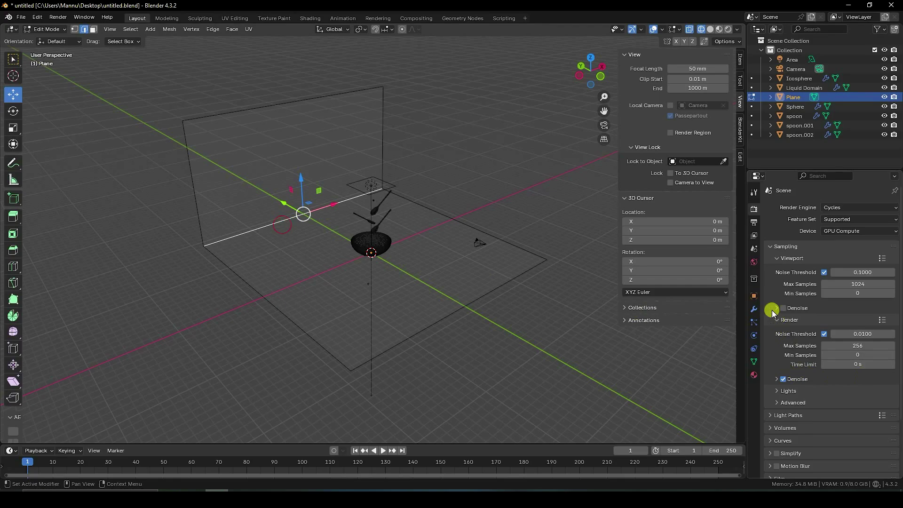
left_click(754, 309)
left_click(795, 207)
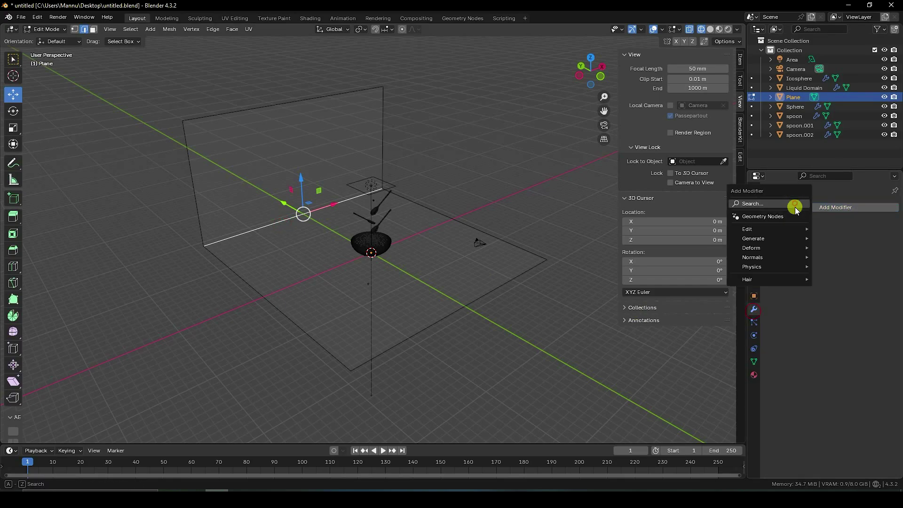
mouse_move(758, 239)
left_click(845, 245)
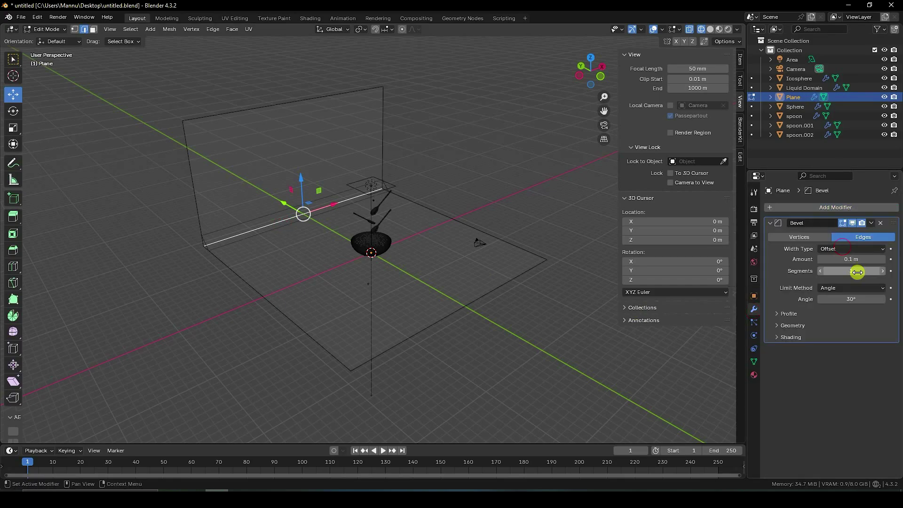
left_click(853, 260)
type("0.2")
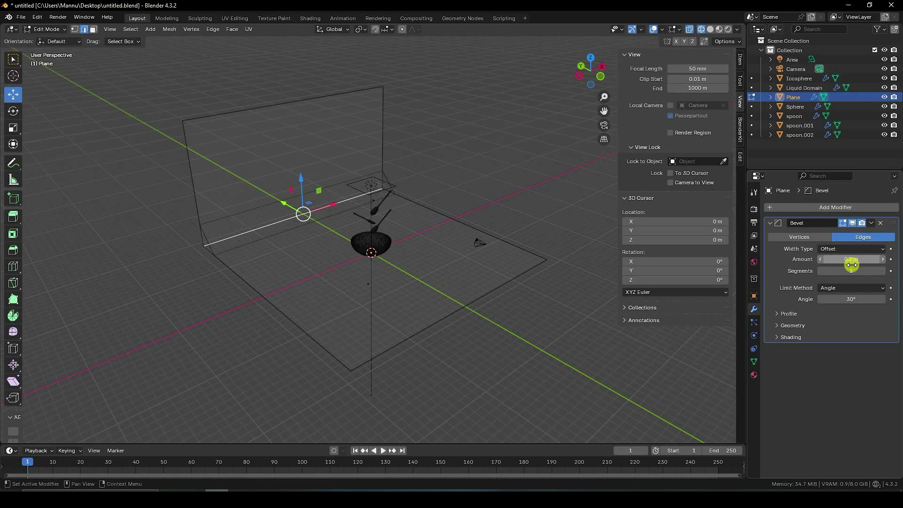
key("Tab")
key("Return")
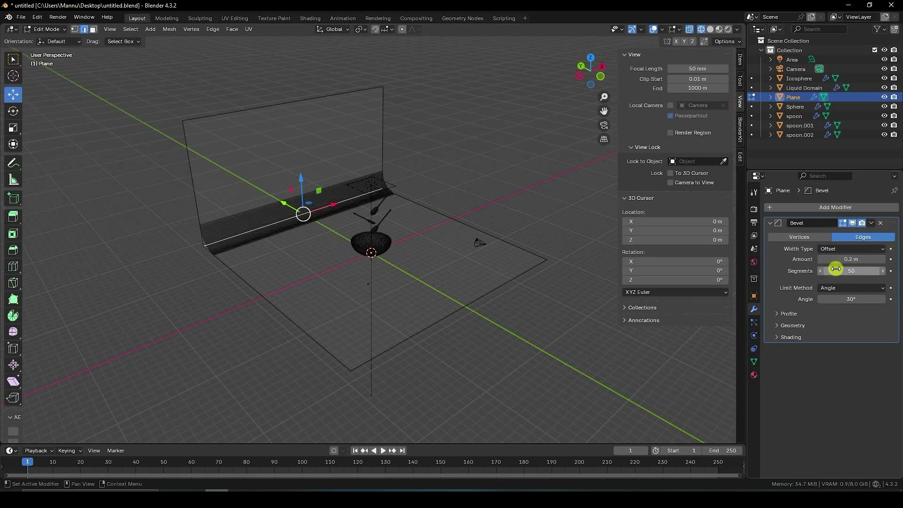
- Return to Object Mode and shade the curved backdrop smooth
left_click(46, 29)
left_click(51, 40)
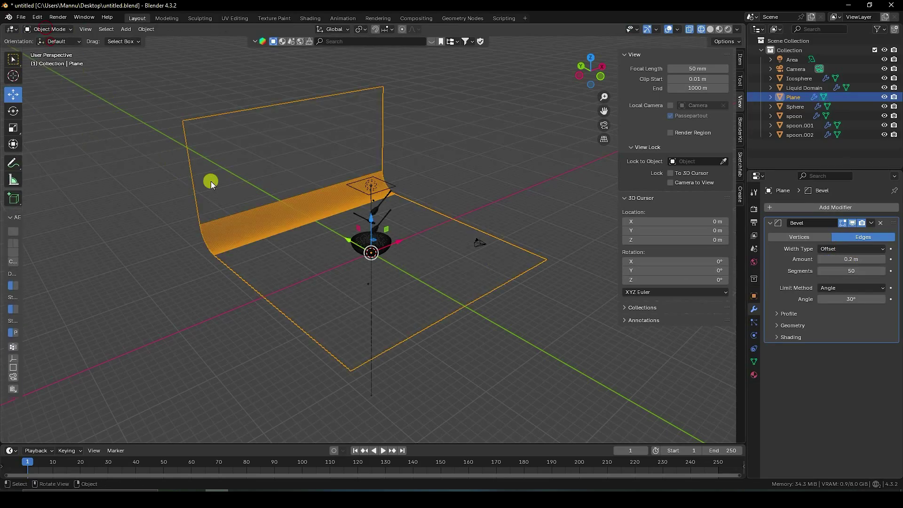
right_click(276, 220)
left_click(254, 220)
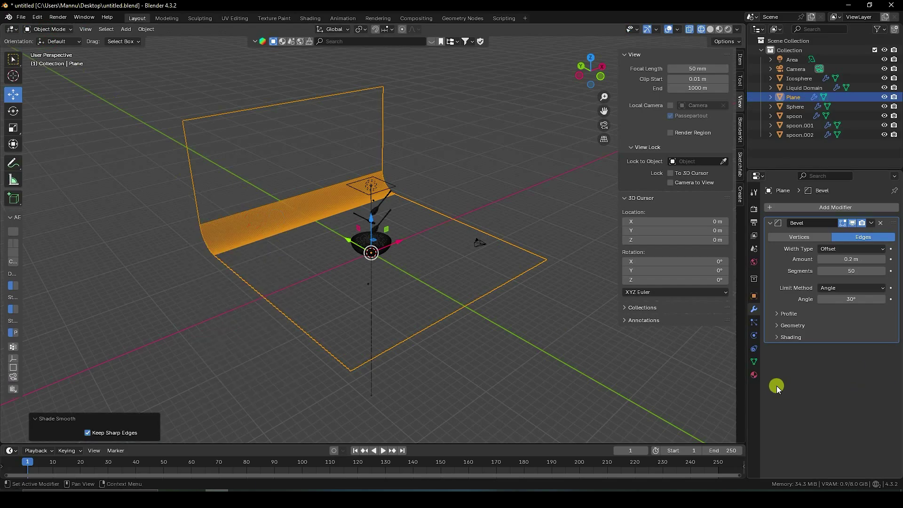
- Create a new material for the backdrop with a black Base Color
left_click(754, 375)
scroll(383, 247, "up", 1)
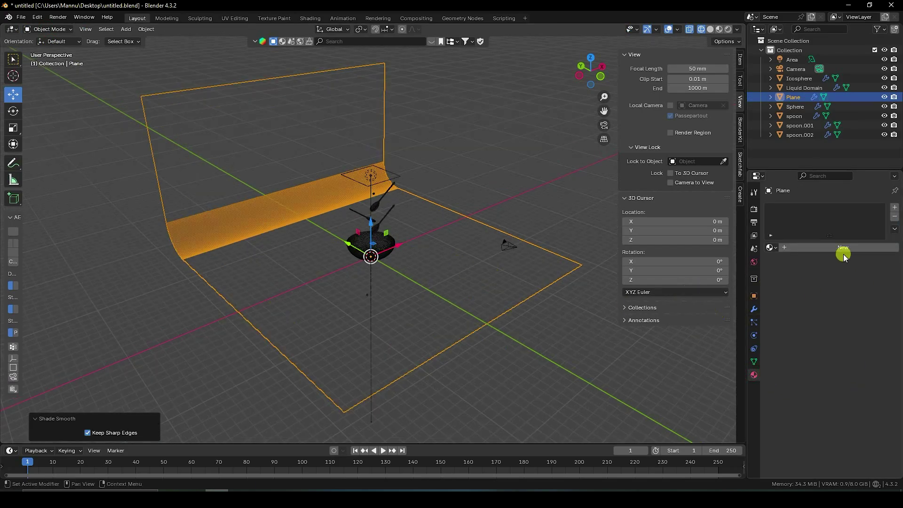
left_click(710, 29)
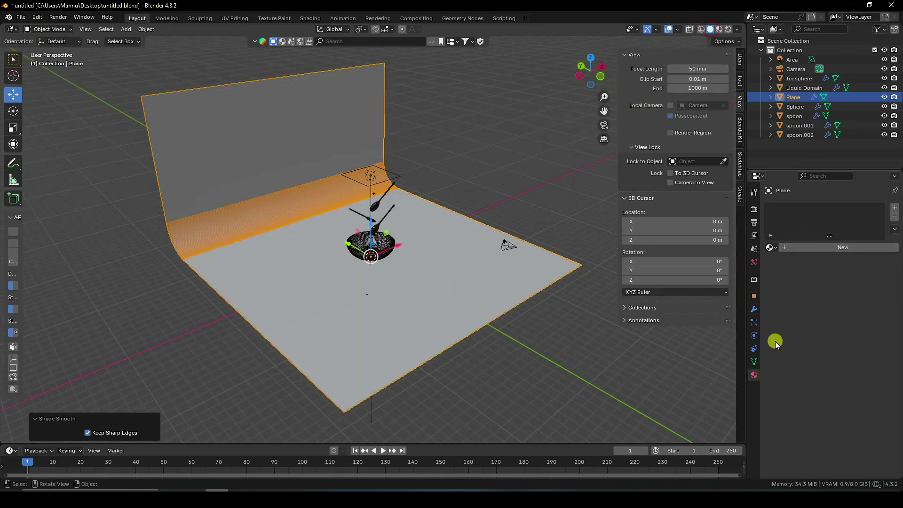
left_click(830, 247)
left_click(847, 308)
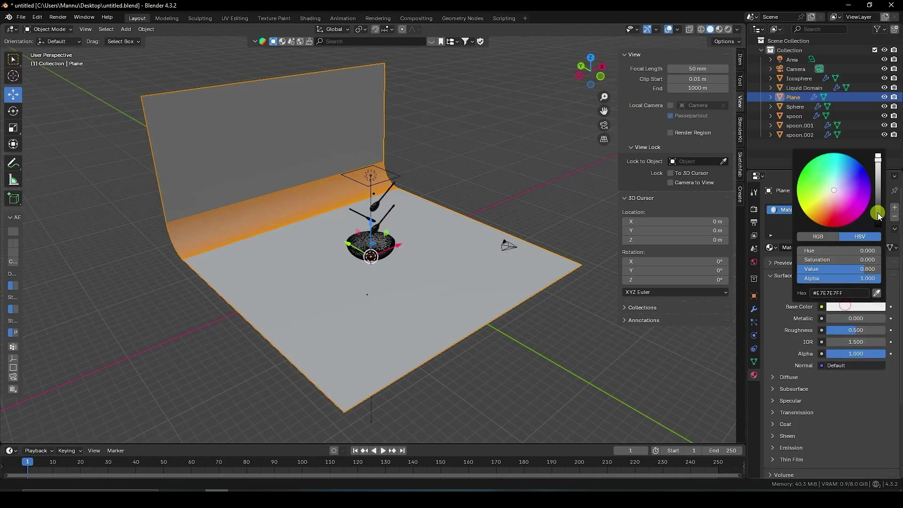
left_click_drag(878, 213, 879, 230)
- Set the backdrop material's Roughness to 0.25, then view through the camera with the sidebar hidden
left_click(844, 331)
type("0.25")
key("Return")
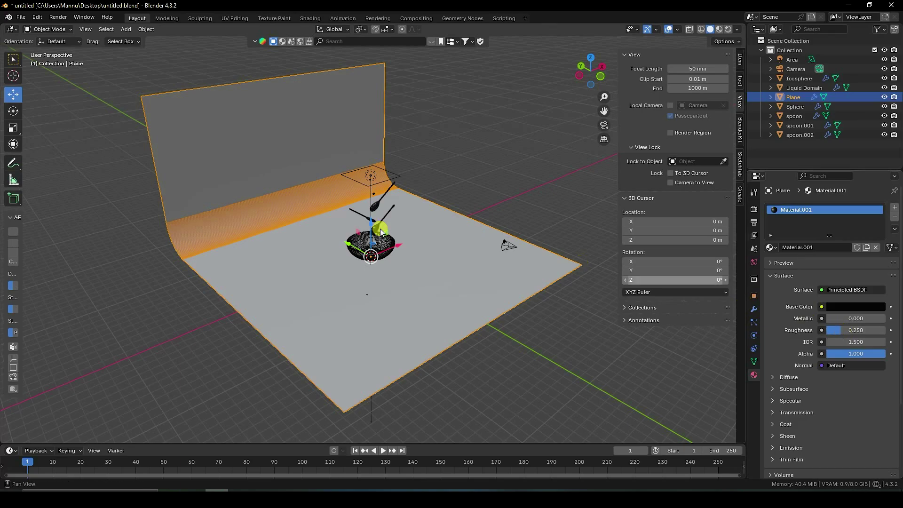
key("KP_0")
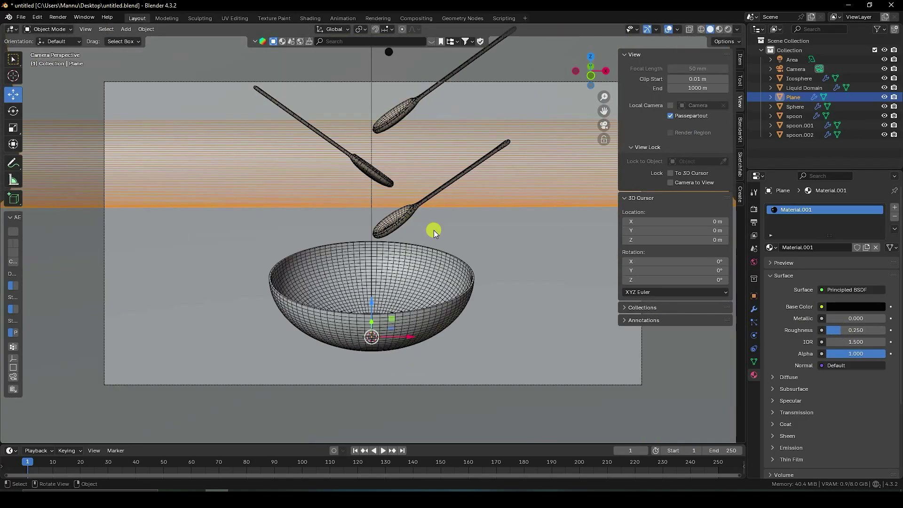
left_click(618, 195)
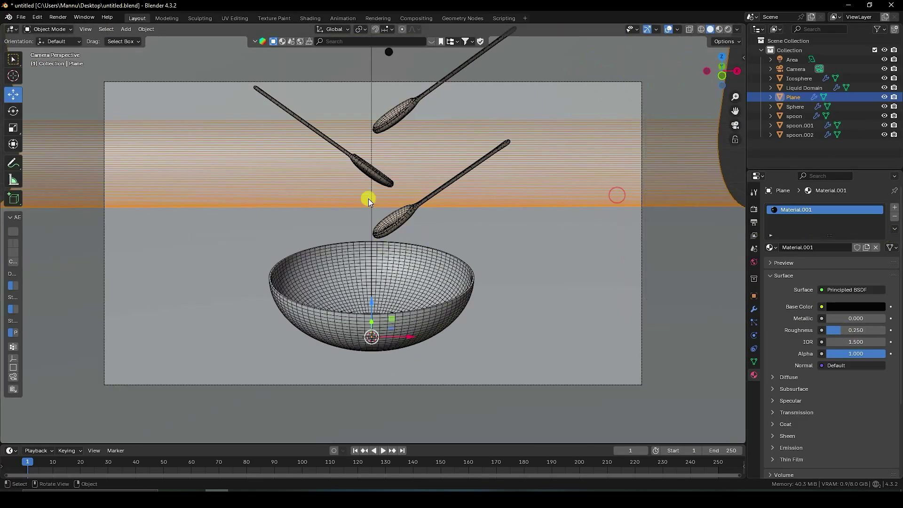
- Search BlenderKit materials for 'wood' and page through the results in Material Preview shading
left_click(281, 41)
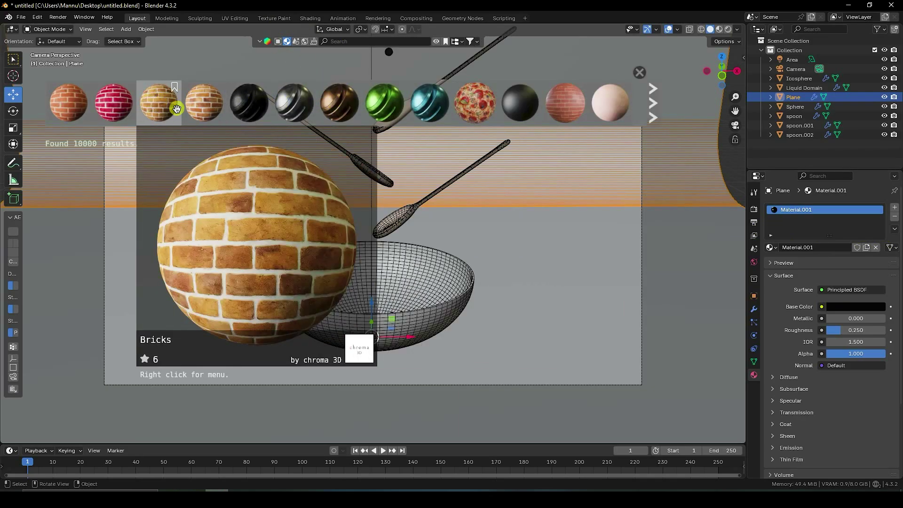
left_click(346, 42)
type("wood")
key("Return")
middle_click_drag(392, 184, 353, 275)
scroll(411, 238, "up", 5)
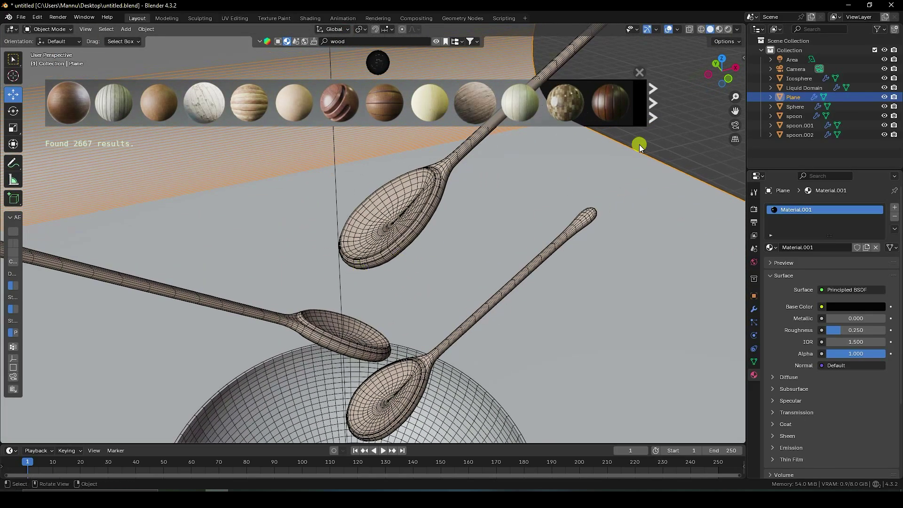
left_click(720, 27)
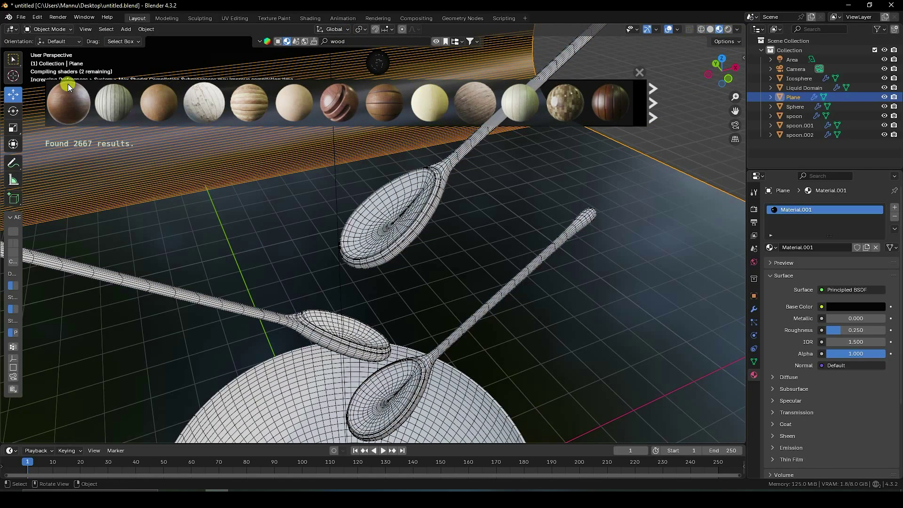
mouse_move(300, 117)
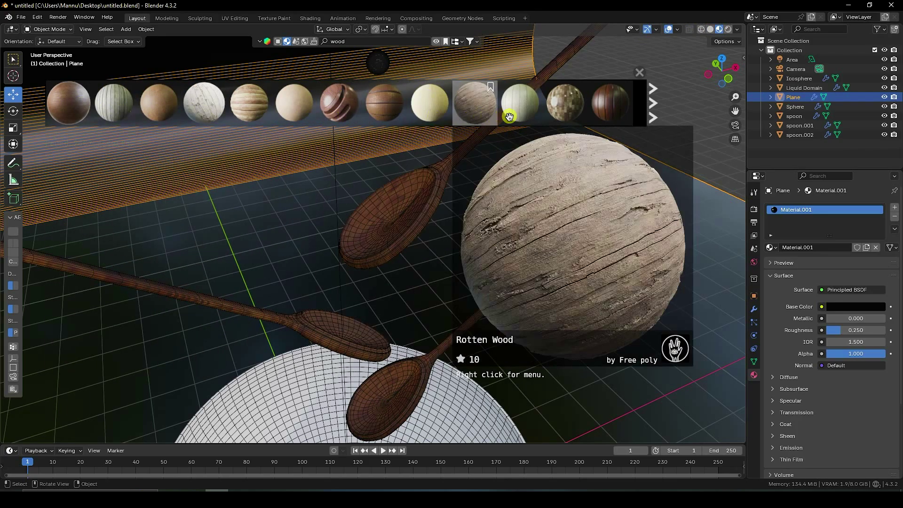
left_click(654, 103)
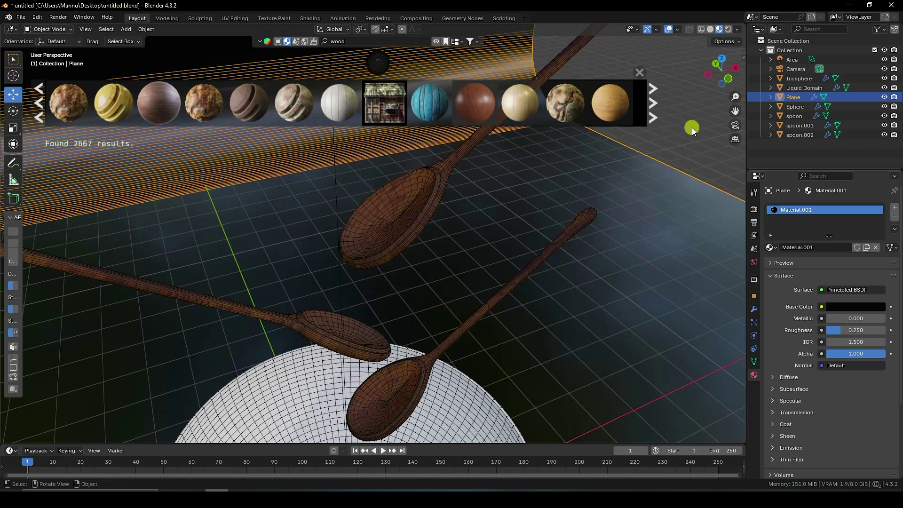
left_click(656, 108)
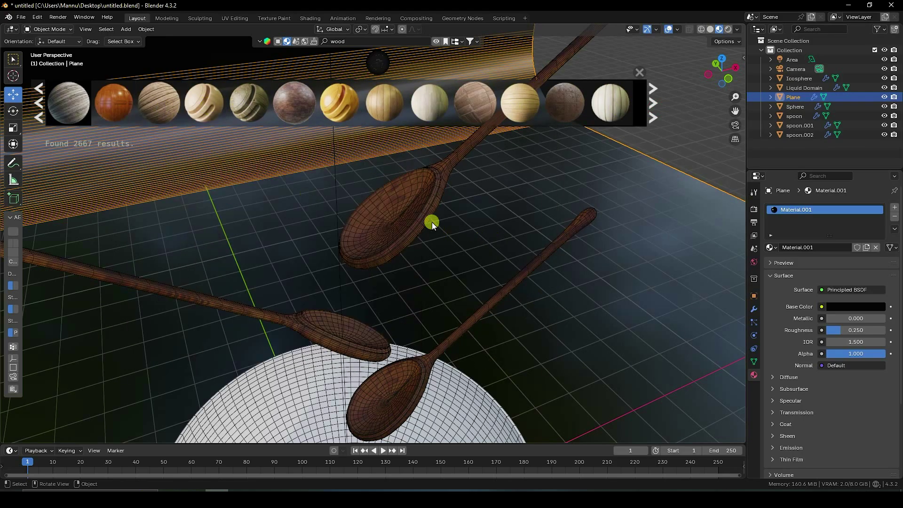
- Apply the BlenderKit Wood material to all three spoons, including spoon.001
left_click(432, 222)
left_click(201, 103)
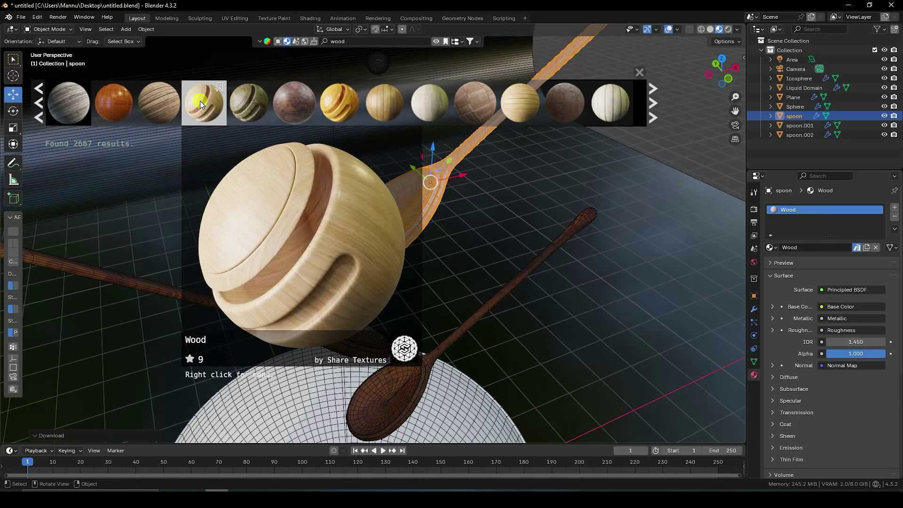
left_click(349, 348)
mouse_move(167, 105)
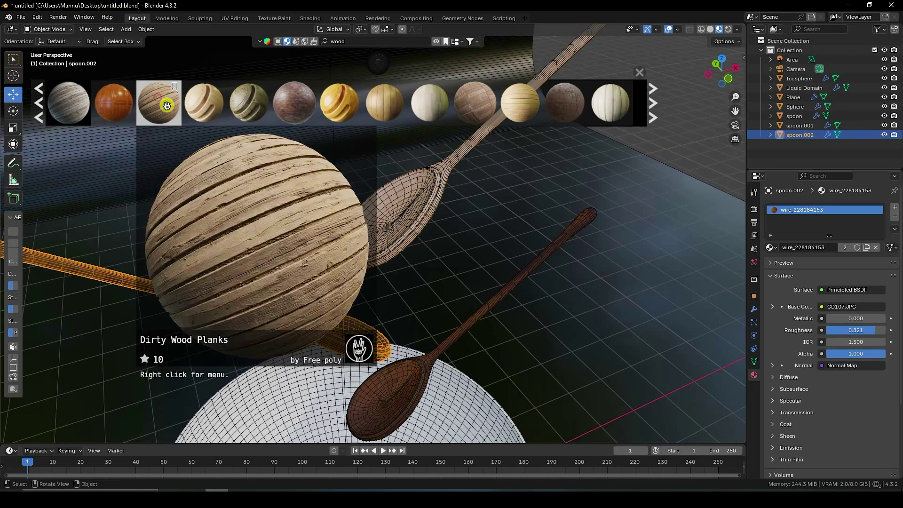
left_click(201, 103)
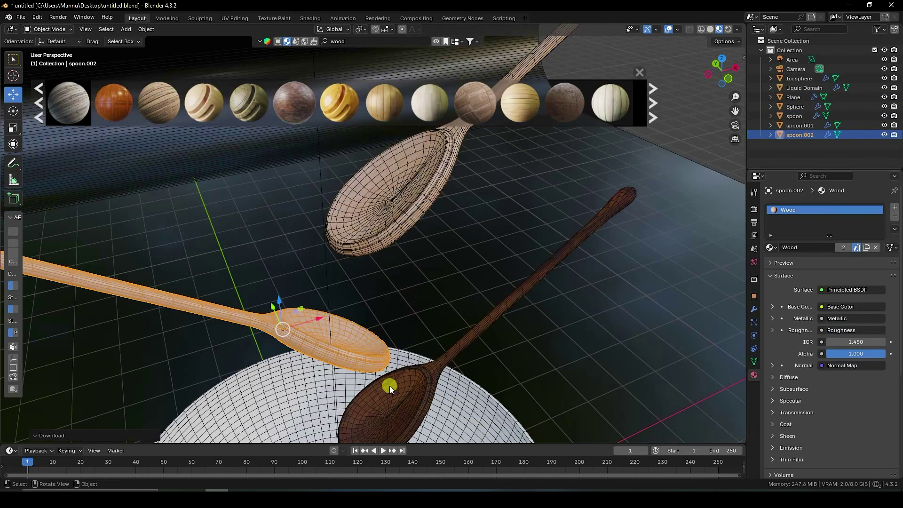
left_click(389, 386)
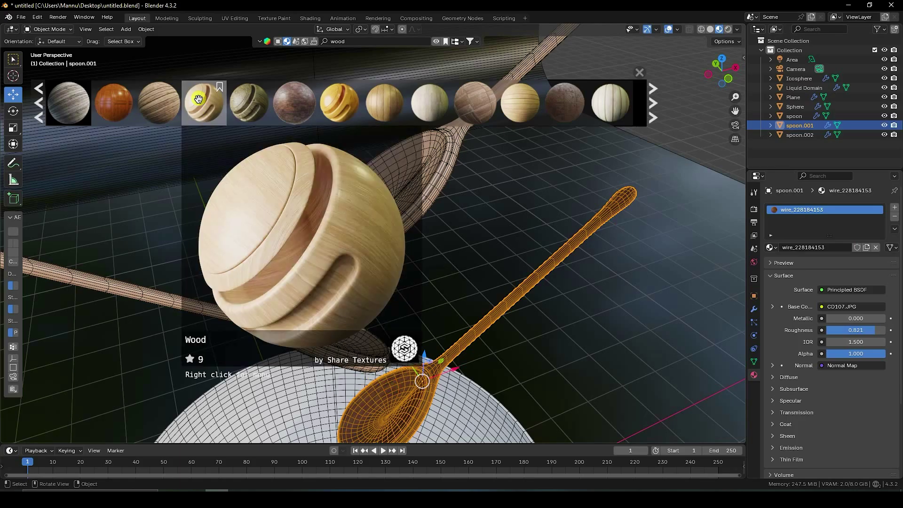
left_click(199, 99)
- Select the bowl and begin a new BlenderKit material search
scroll(430, 224, "down", 3)
middle_click_drag(411, 357, 423, 280, "shift")
left_click(423, 280)
left_click(363, 41)
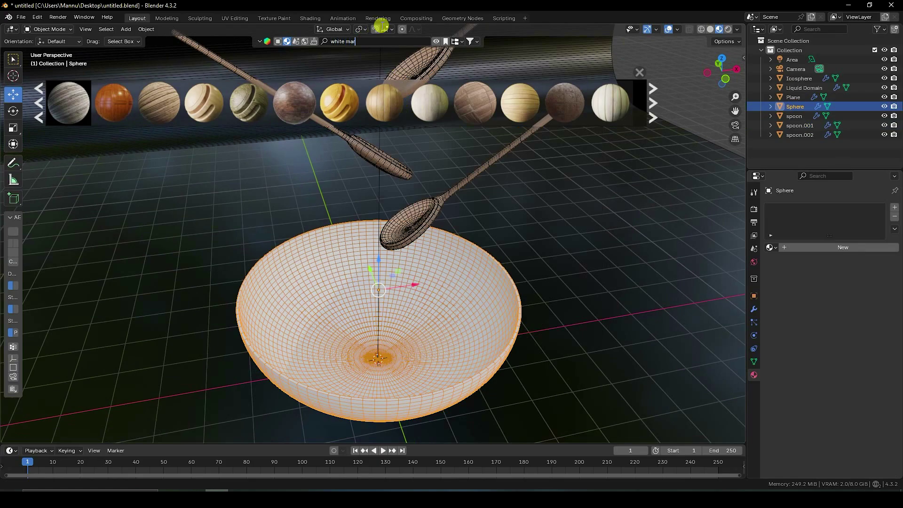
- Search for white marble and drag Luxurious White Marble onto the bowl
key("Return")
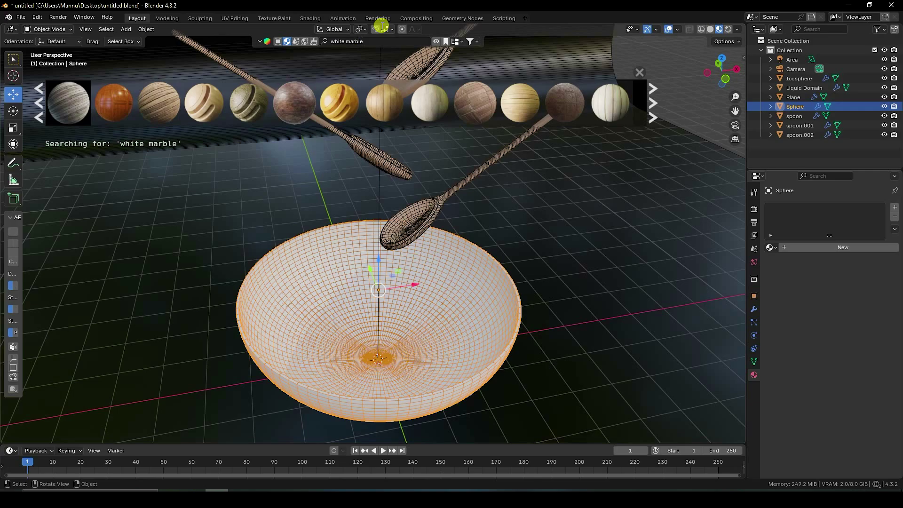
mouse_move(164, 100)
mouse_move(199, 103)
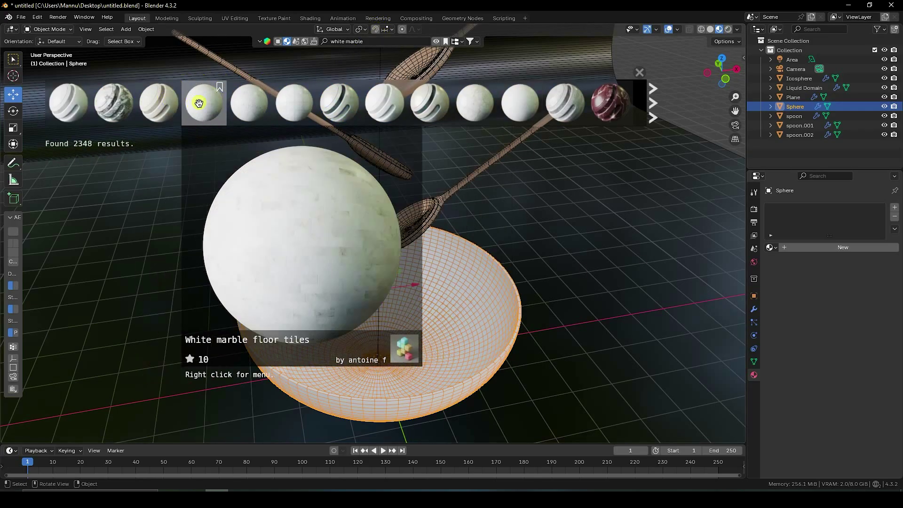
mouse_move(459, 107)
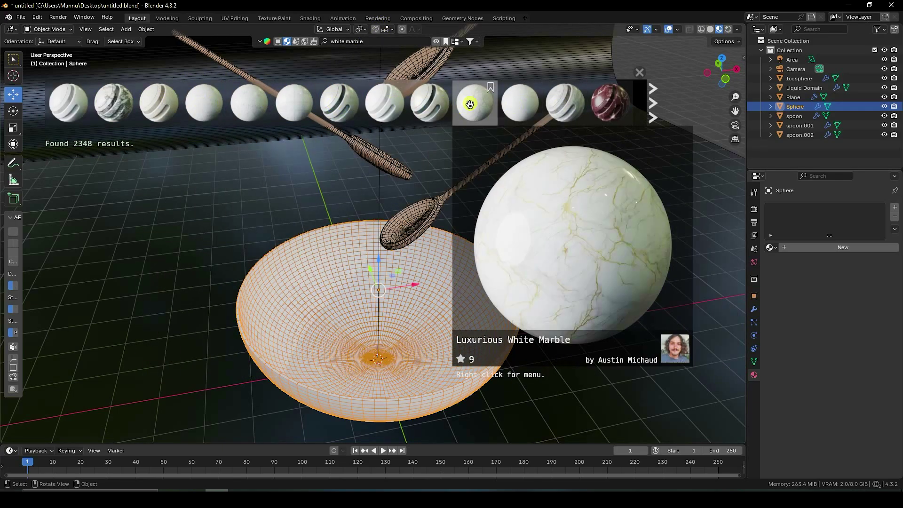
left_click_drag(470, 104, 376, 365)
mouse_move(483, 88)
left_click_drag(477, 100, 423, 292)
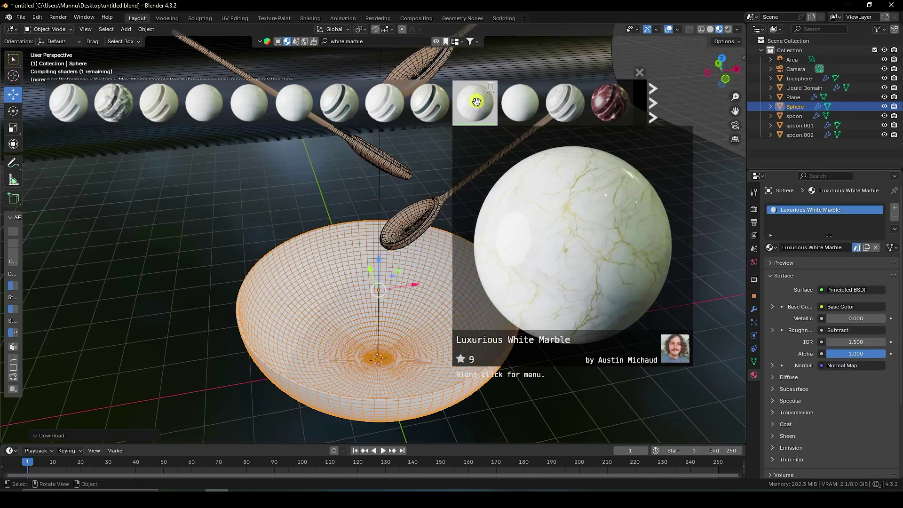
mouse_move(438, 323)
middle_mouse_down()
mouse_move(437, 273)
mouse_move(424, 267)
mouse_move(437, 333)
middle_mouse_up()
scroll(406, 340, "up", 5)
- Turn off the Wireframe viewport overlay and enter Edit Mode on the bowl
left_click(678, 30)
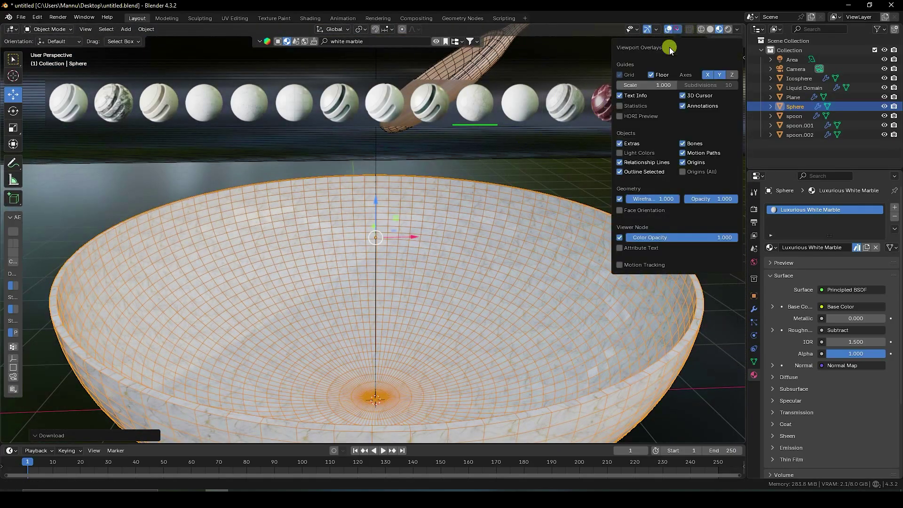
left_click(620, 199)
middle_click_drag(462, 329, 459, 287)
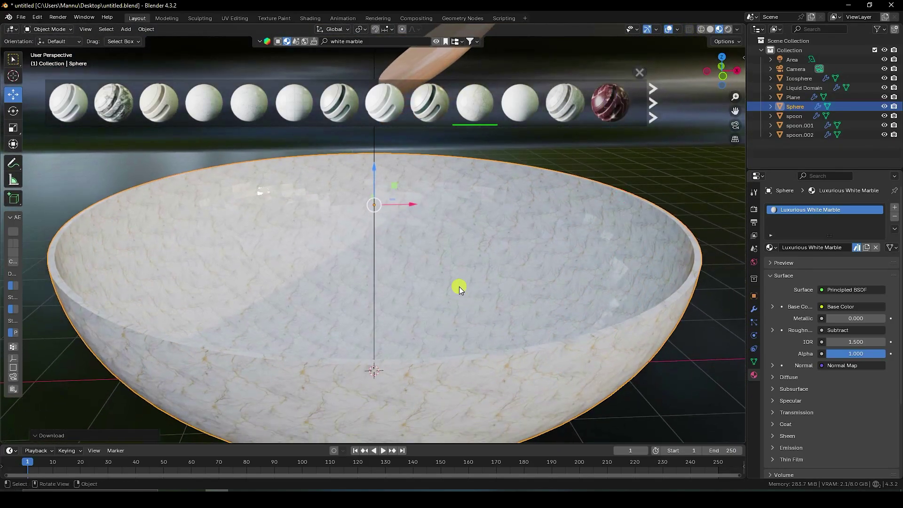
key("Tab")
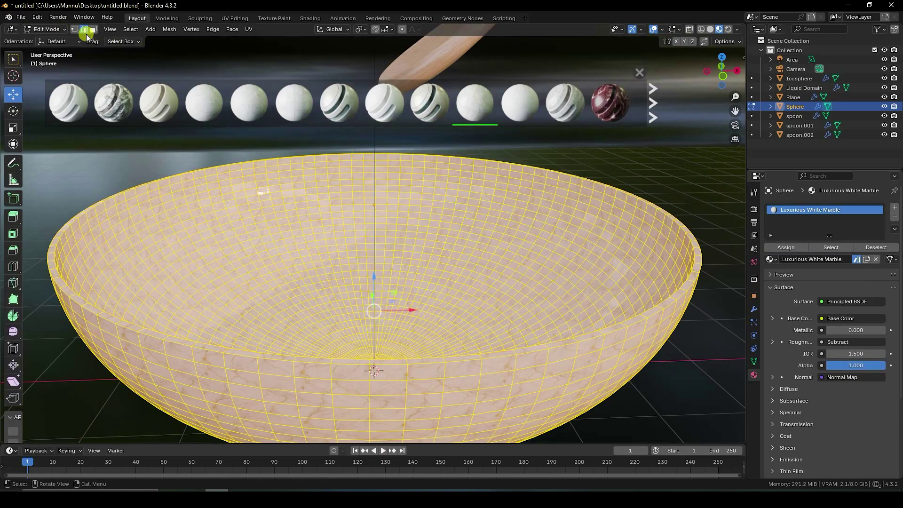
- Unwrap the bowl with Sphere Projection in vertex select, then return to Object Mode
left_click(74, 30)
key("u")
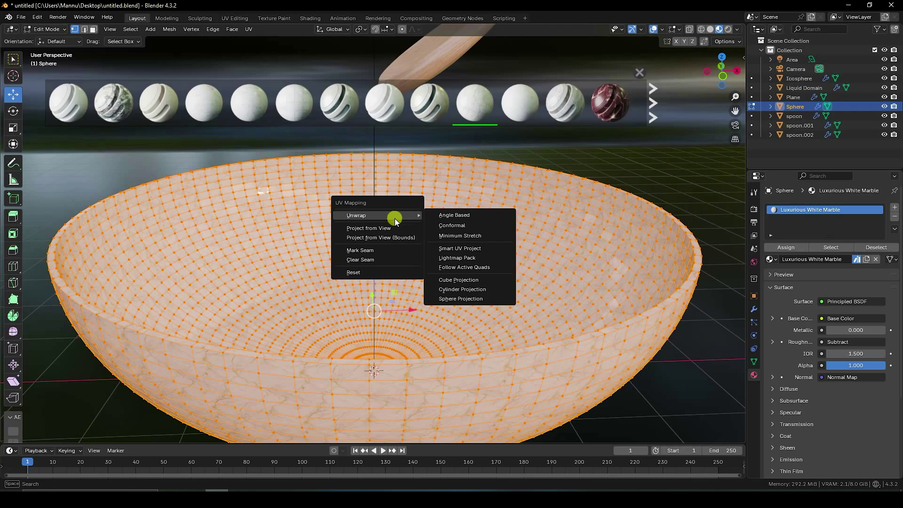
mouse_move(365, 216)
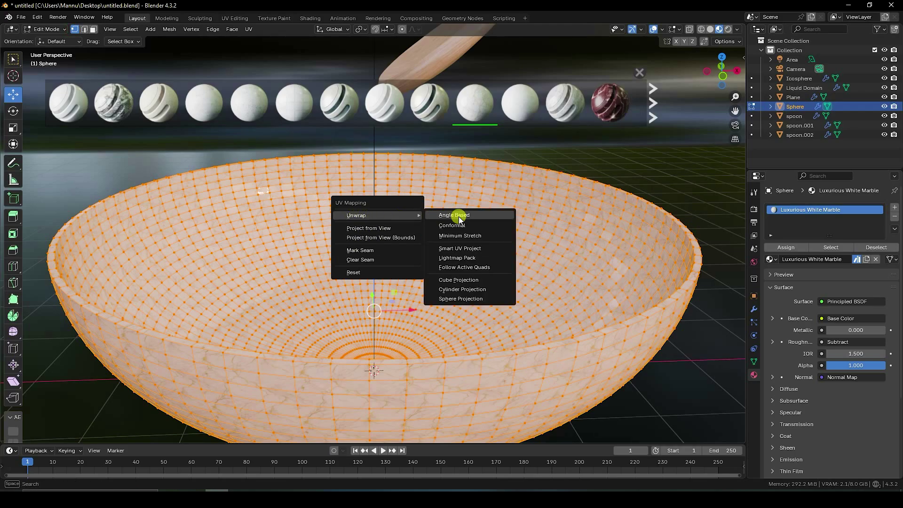
left_click(441, 297)
left_click(47, 29)
left_click(45, 21)
scroll(442, 287, "down", 5)
middle_click_drag(442, 287, 429, 269)
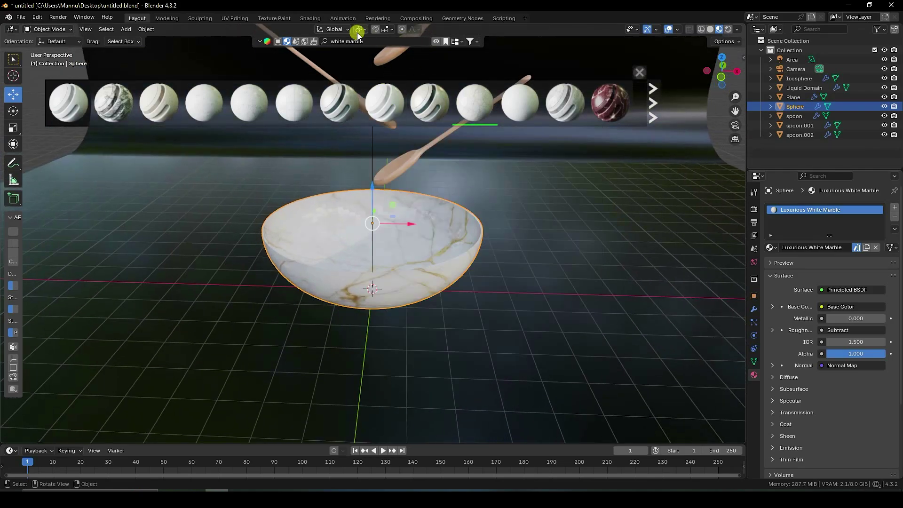
- Search BlenderKit for gold liquid and apply the Gold liquid material to Liquid Domain
left_click(369, 41)
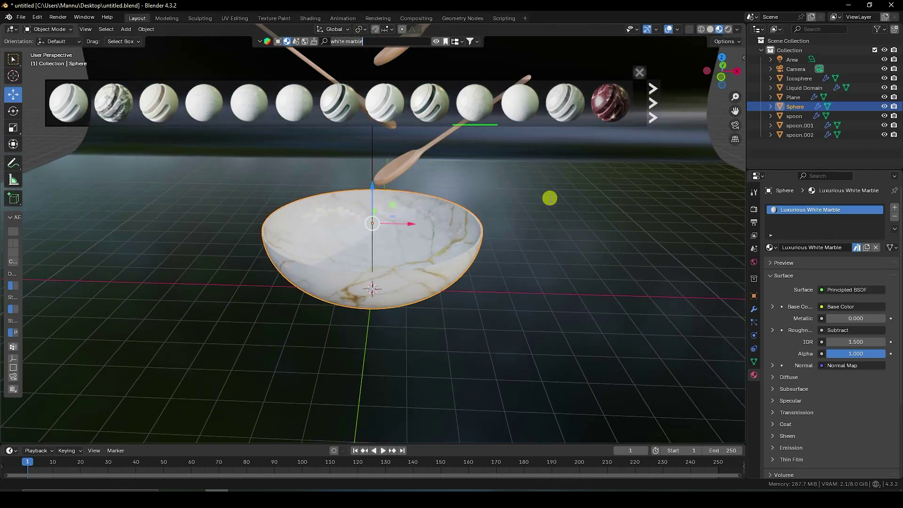
key("ctrl+a")
type("candy")
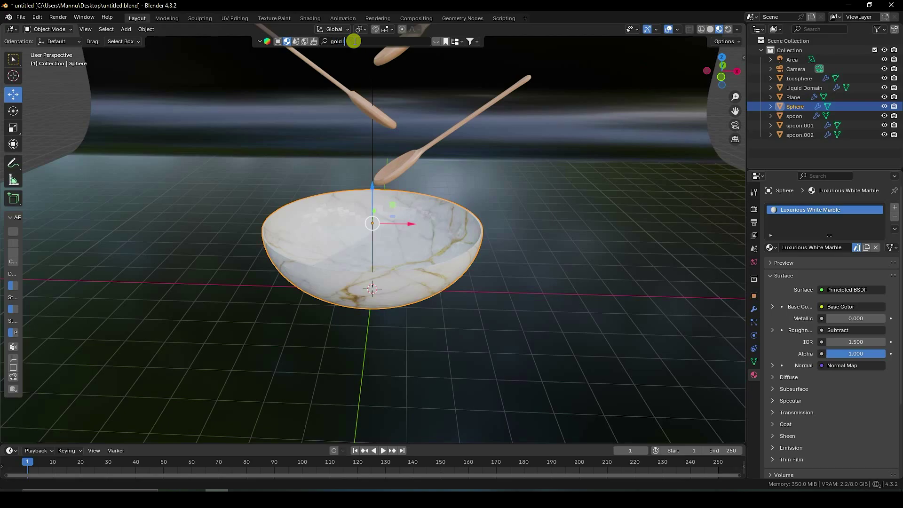
type("q")
key("Return")
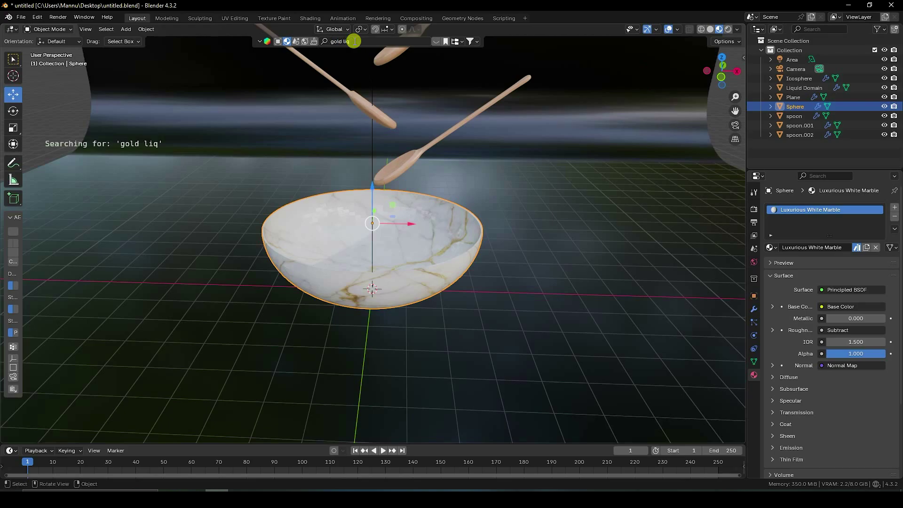
mouse_move(301, 104)
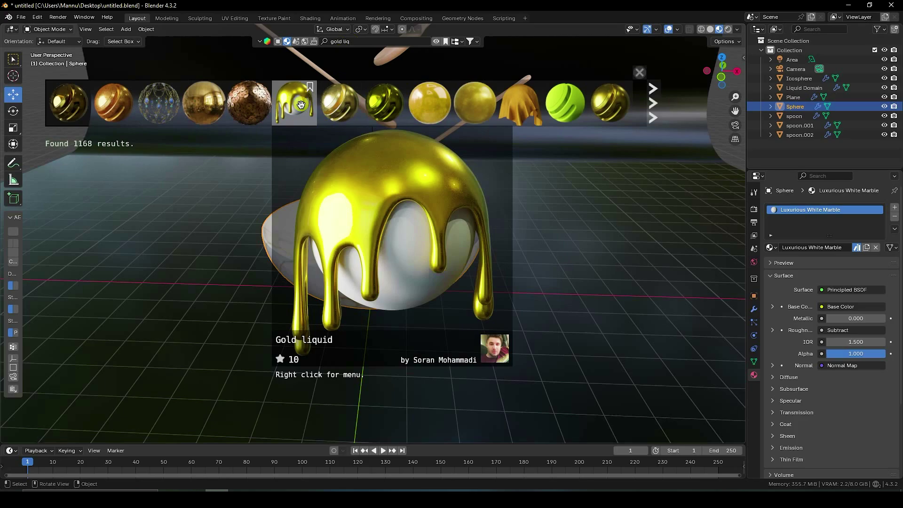
left_click(797, 87)
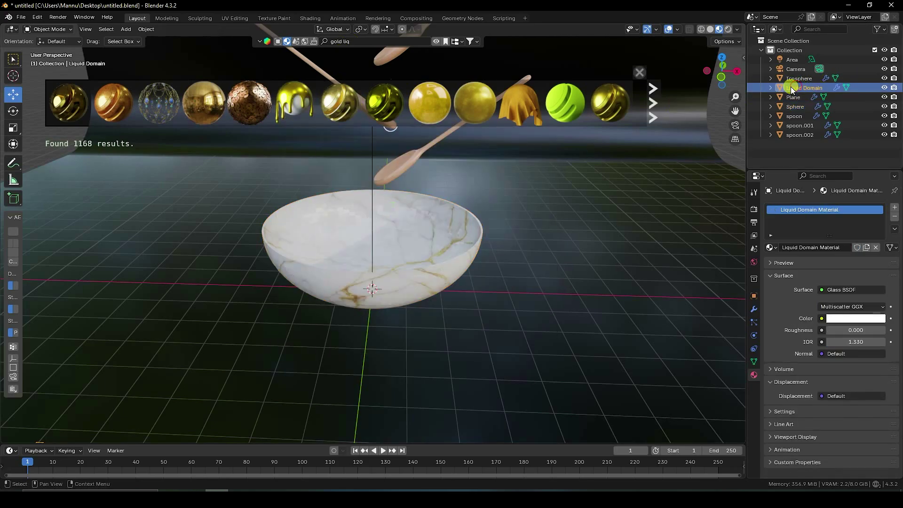
left_click(300, 101)
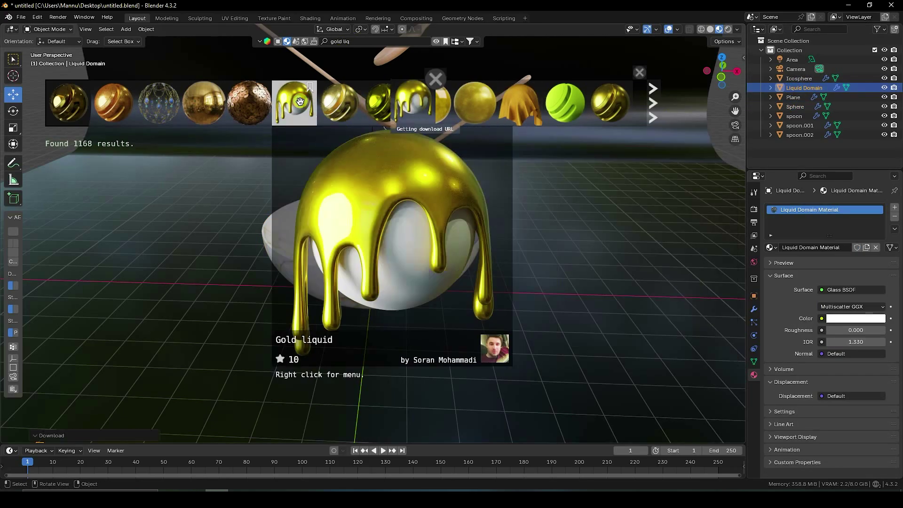
middle_click_drag(511, 281, 485, 344)
left_click(384, 452)
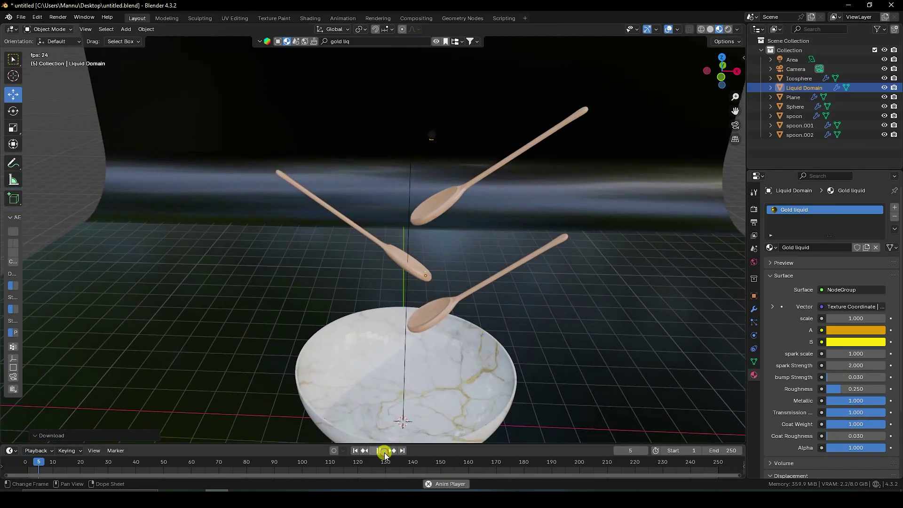
scroll(431, 172, "up", 6)
middle_click_drag(481, 216, 387, 235)
scroll(397, 228, "up", 3)
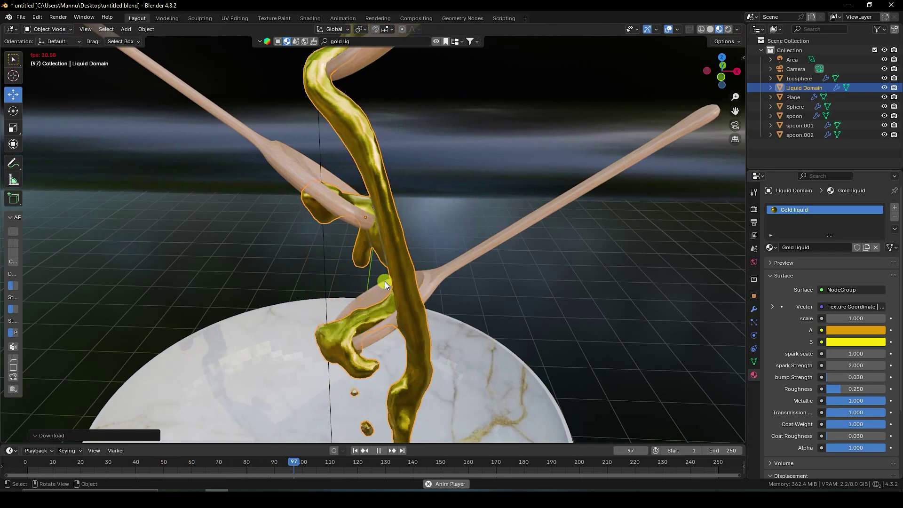
scroll(394, 360, "down", 5)
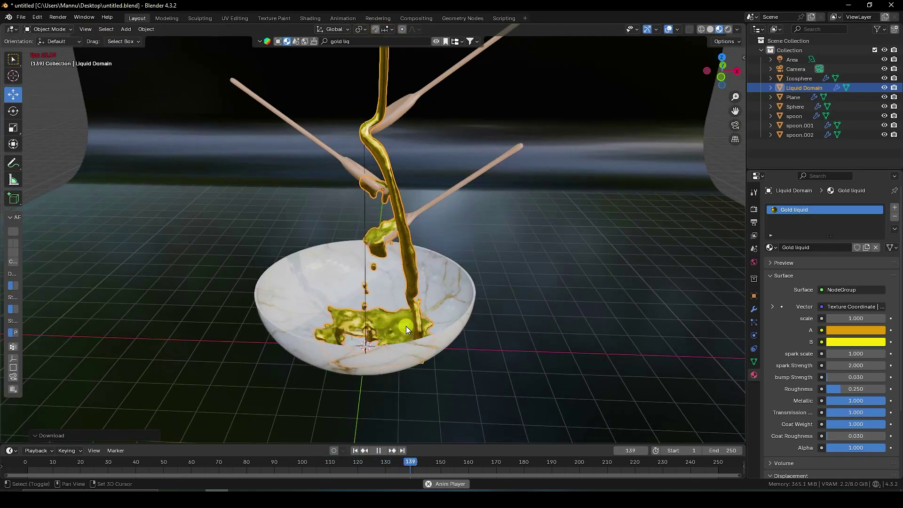
scroll(405, 326, "up", 5)
left_click(379, 451)
left_click(353, 451)
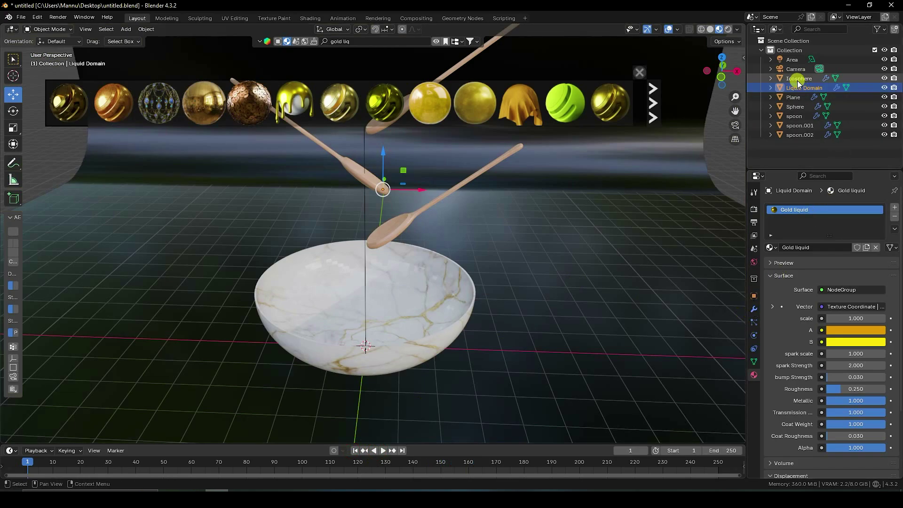
- Free the existing fluid bake and set the domain's Resolution Divisions to 200
left_click(639, 72)
left_click(755, 335)
scroll(796, 351, "down", 15)
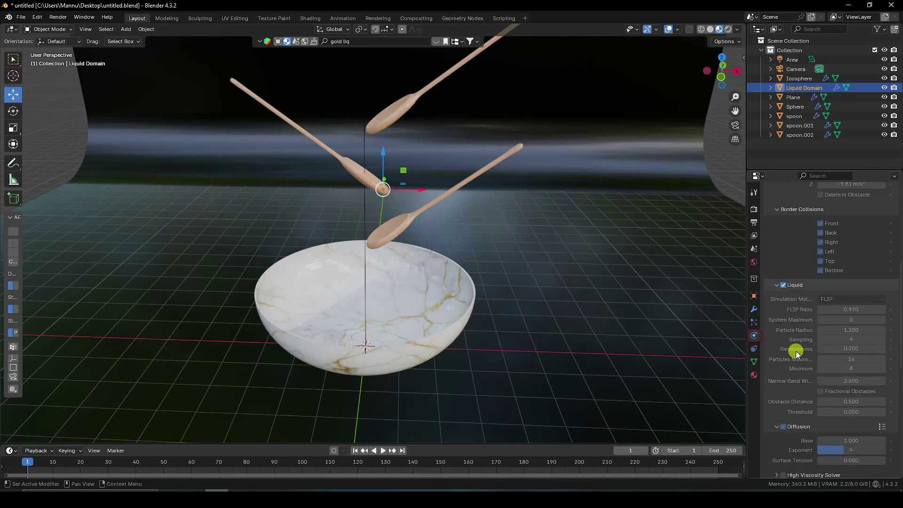
left_click(831, 433)
scroll(802, 398, "up", 15)
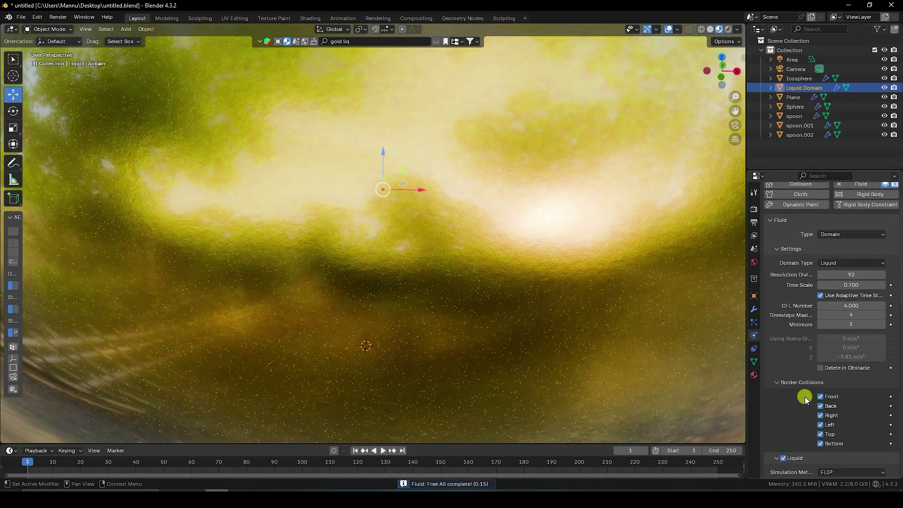
left_click(853, 309)
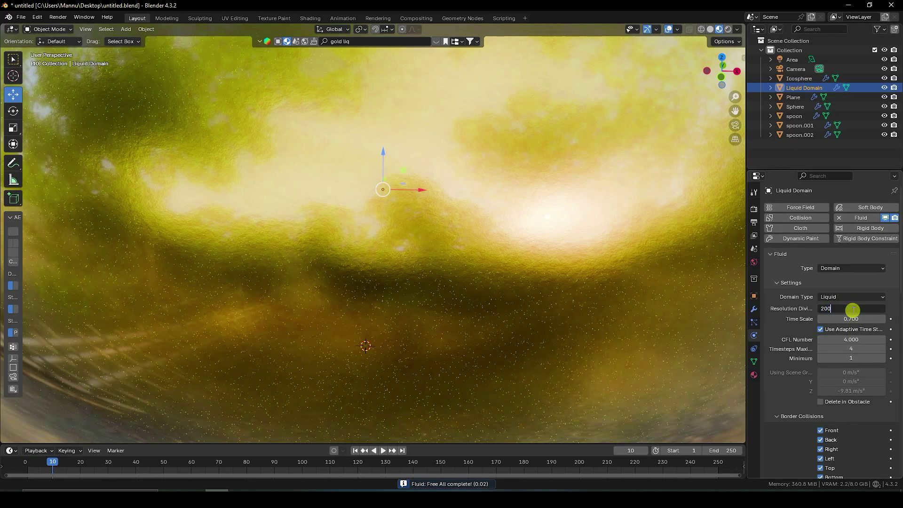
type("200")
key("Return")
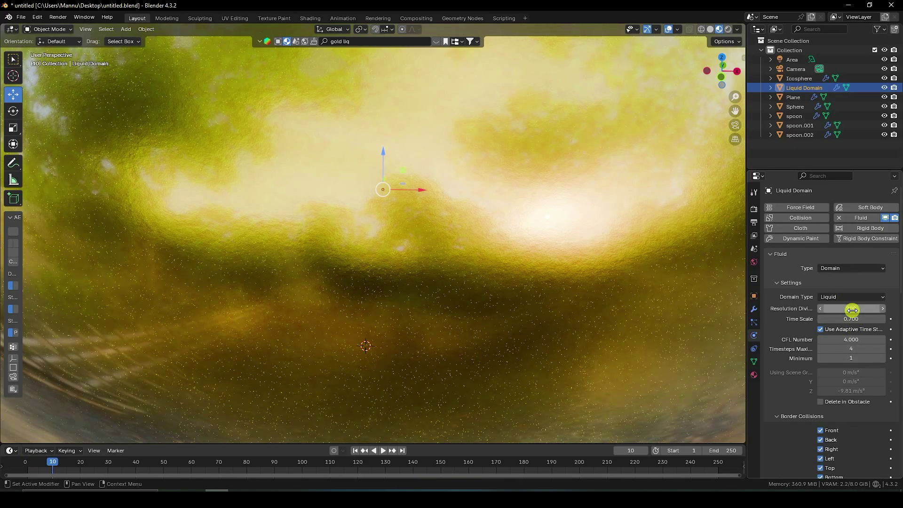
- Set the cache End frame to 400, save untitled.blend, and start Bake All
scroll(794, 313, "down", 15)
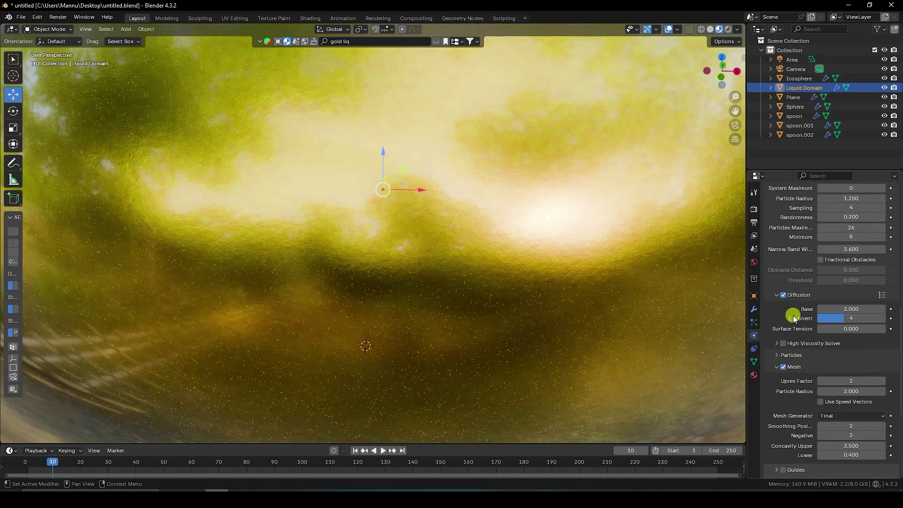
scroll(793, 319, "down", 8)
left_click(844, 363)
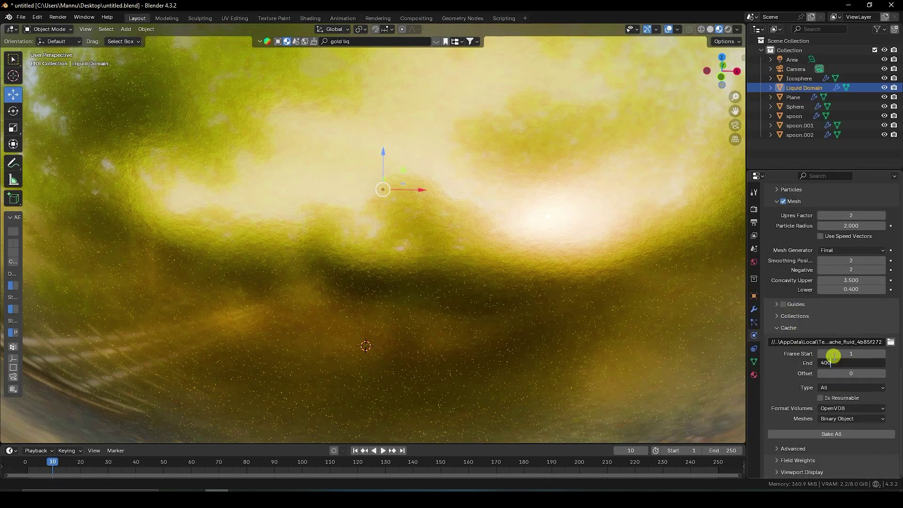
key("Return")
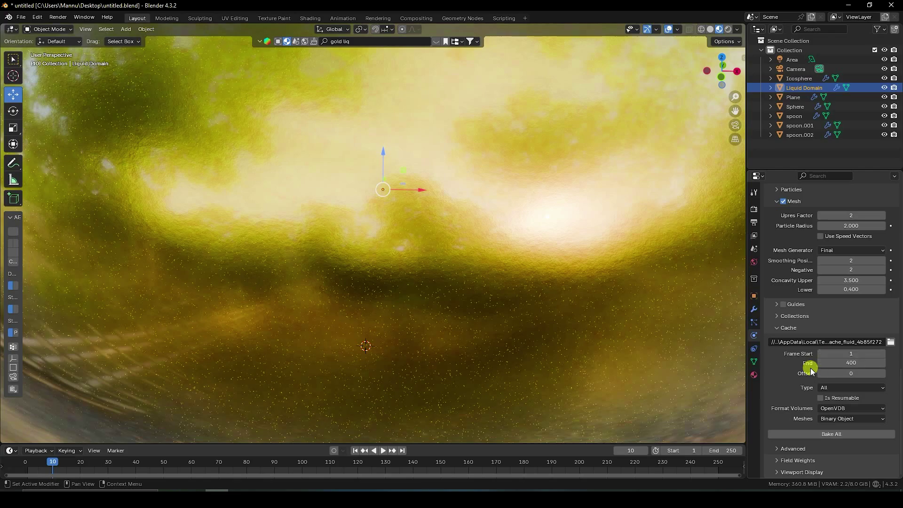
key("ctrl+s")
left_click(828, 433)
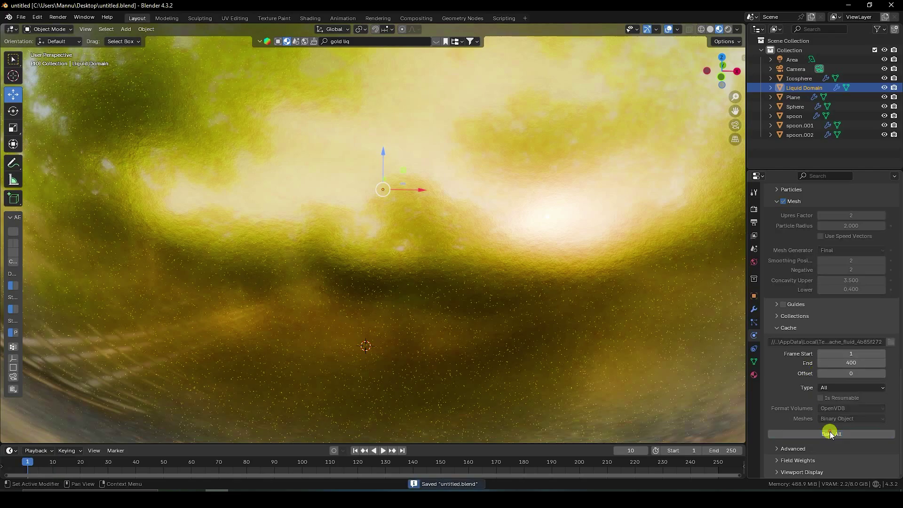